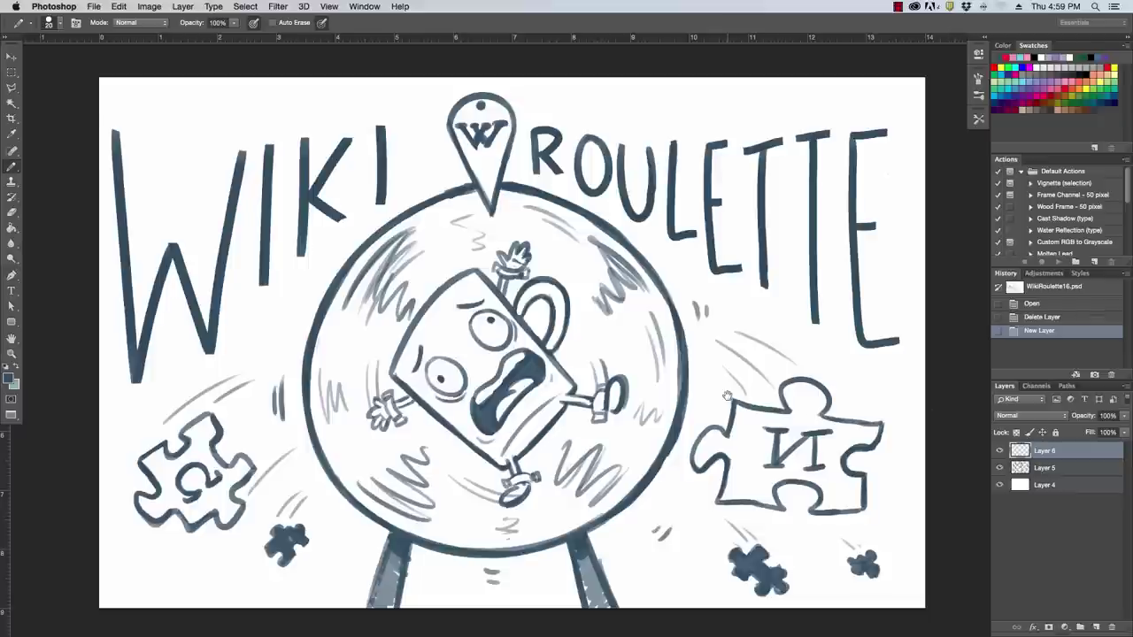
Step: Hide the old Wiki Roulette drawing on Layer 5 and the panels, leaving a blank canvas
left_click_drag(727, 397, 725, 381)
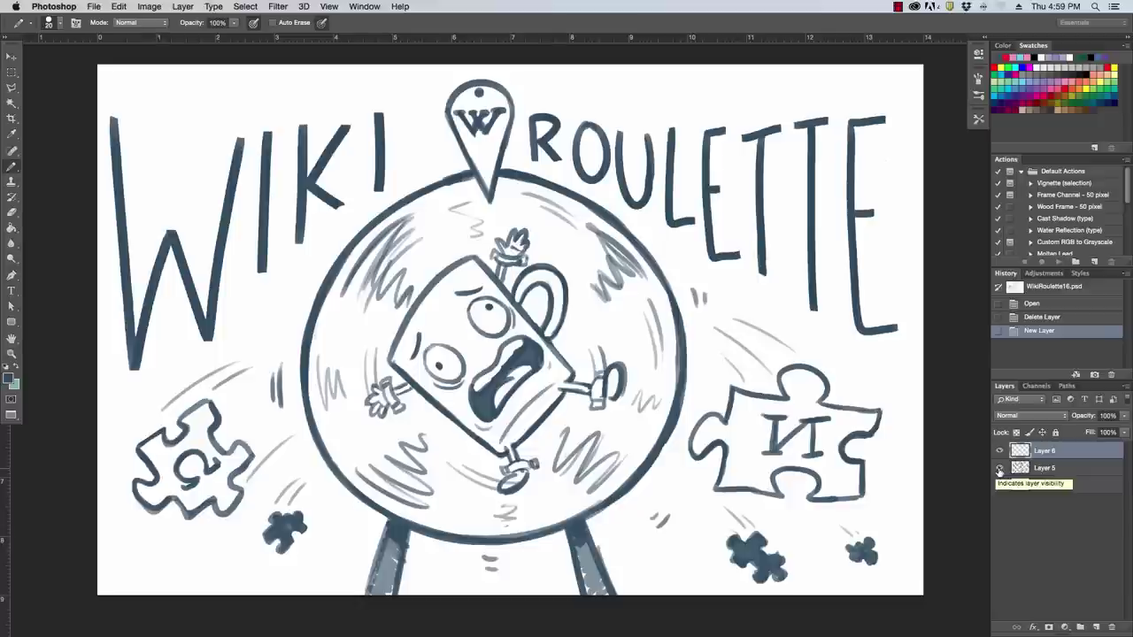
left_click(999, 468)
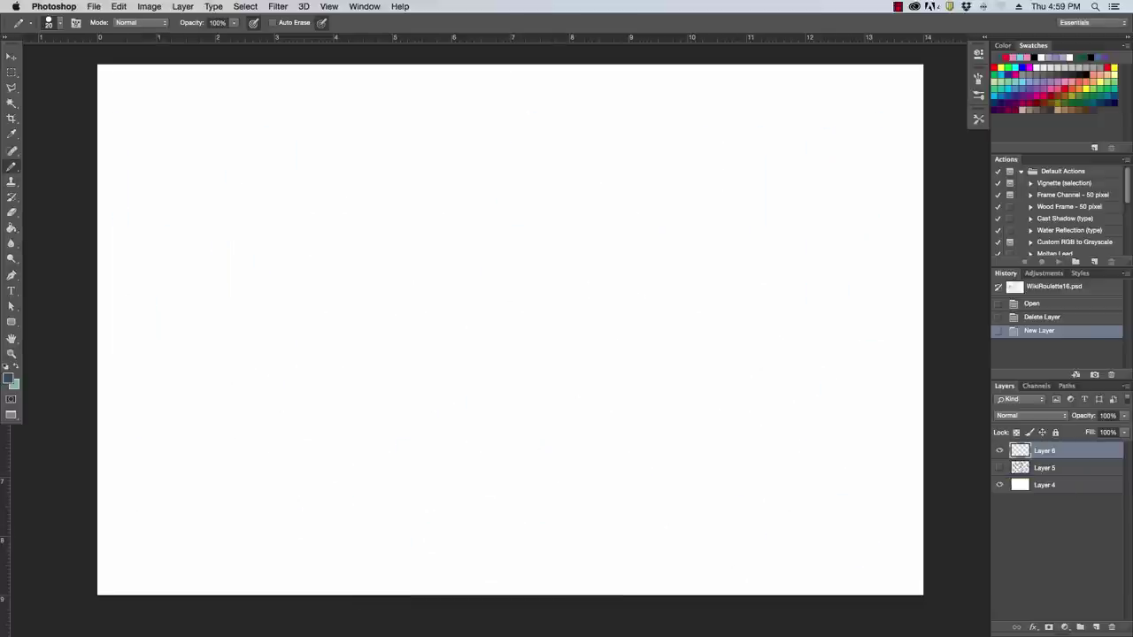
key("Tab")
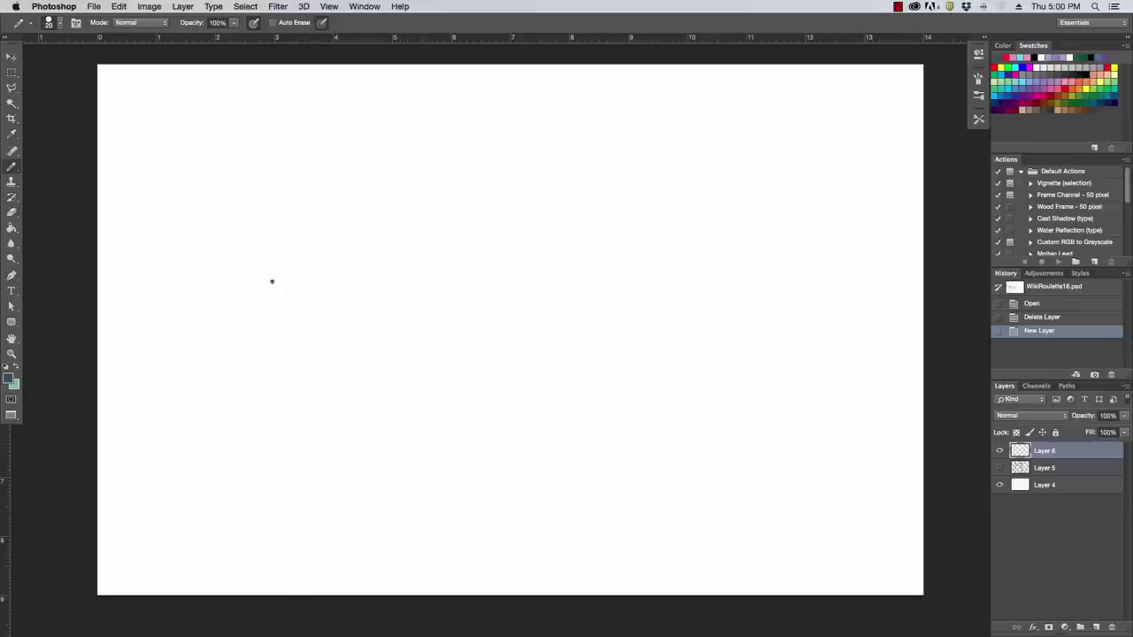
Step: Sketch the head outline with the cap, its brim, the face side and snorkel tube
mouse_move(254, 289)
left_mouse_down()
mouse_move(295, 235)
mouse_move(347, 257)
mouse_move(358, 275)
left_mouse_up()
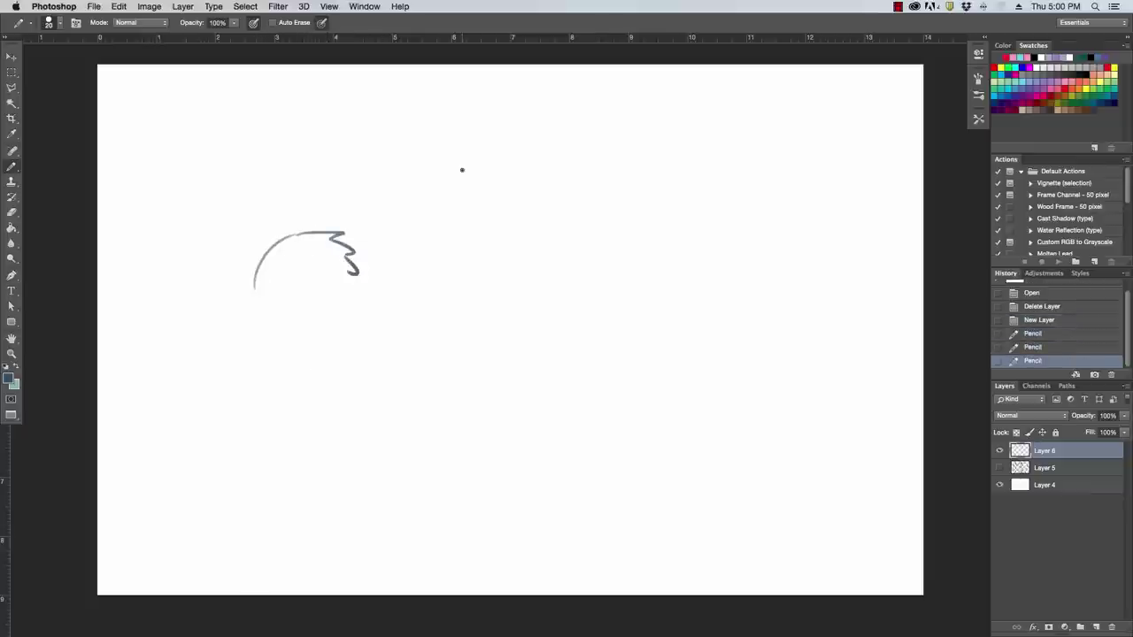
left_click_drag(239, 276, 306, 220)
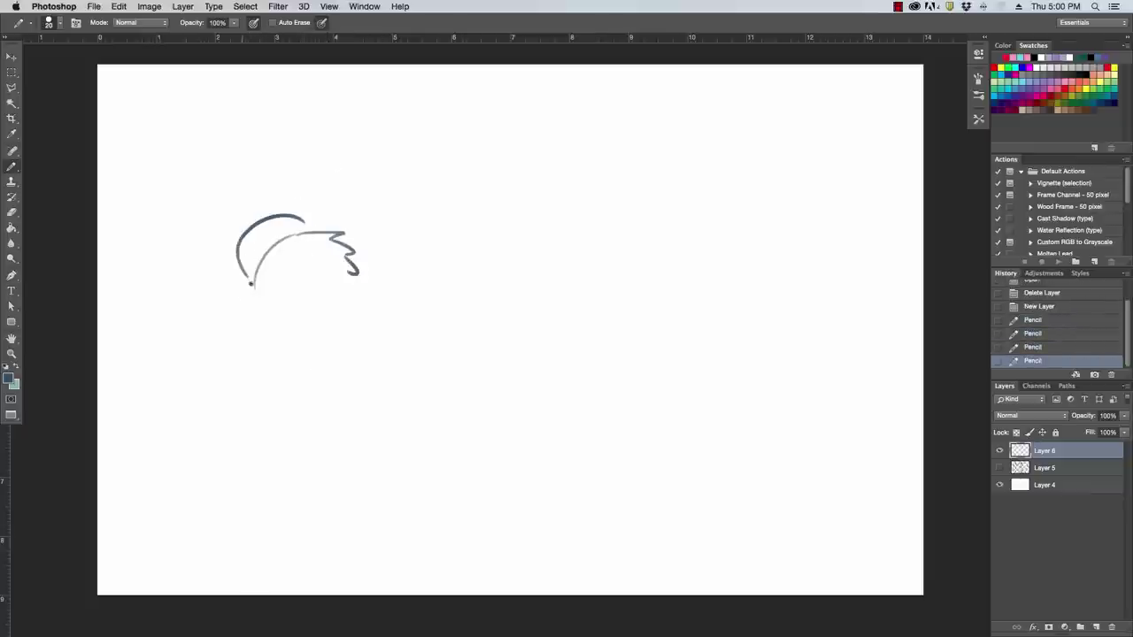
left_click_drag(250, 279, 218, 315)
left_click_drag(295, 282, 222, 317)
left_click_drag(303, 219, 315, 241)
mouse_move(255, 281)
left_mouse_down()
mouse_move(300, 267)
mouse_move(274, 248)
mouse_move(305, 237)
mouse_move(265, 282)
left_mouse_up()
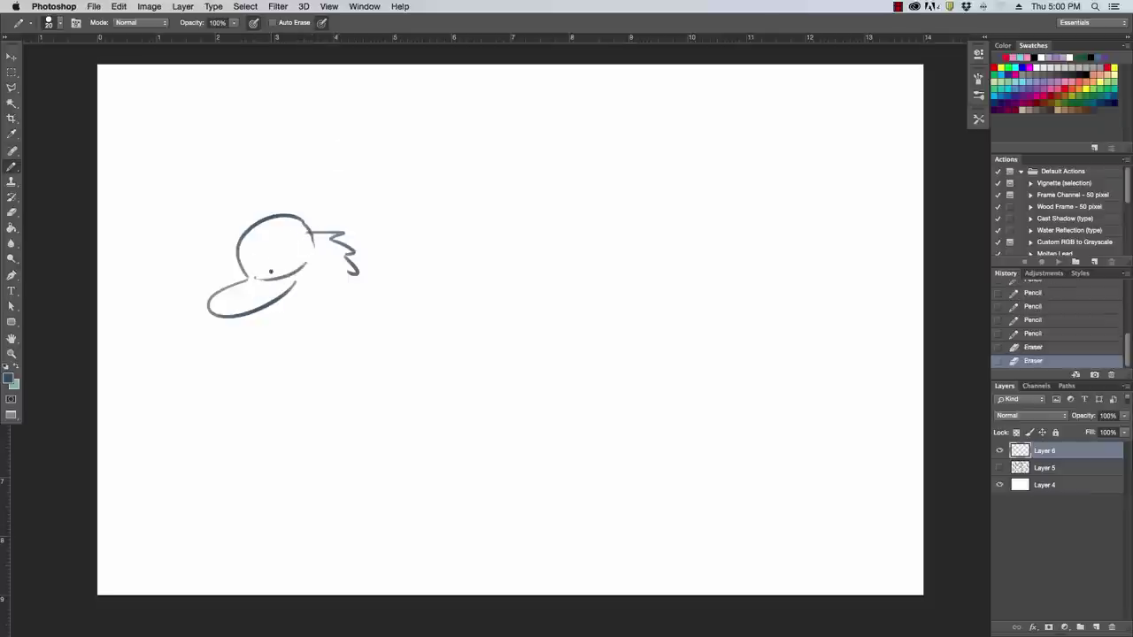
mouse_move(264, 227)
left_mouse_down()
mouse_move(305, 265)
mouse_move(284, 319)
mouse_move(358, 276)
mouse_move(358, 303)
left_mouse_up()
mouse_move(285, 319)
left_mouse_down()
mouse_move(331, 321)
mouse_move(321, 305)
mouse_move(356, 302)
mouse_move(319, 331)
mouse_move(355, 333)
mouse_move(370, 274)
left_mouse_up()
mouse_move(359, 330)
left_mouse_down()
mouse_move(382, 264)
mouse_move(367, 221)
mouse_move(382, 266)
mouse_move(368, 214)
mouse_move(379, 215)
left_mouse_up()
Step: Erase a stray snorkel curve, then add spiky hair, the snorkel mask and eyes
key("e")
mouse_move(315, 320)
left_mouse_down()
mouse_move(337, 334)
mouse_move(313, 341)
mouse_move(342, 324)
left_mouse_up()
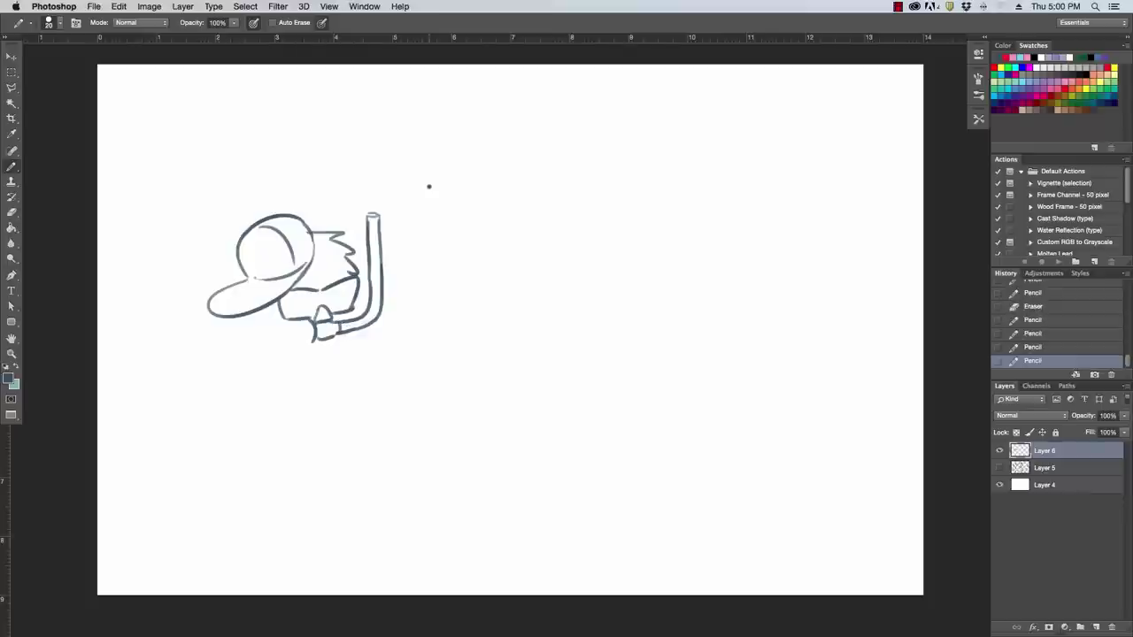
left_click_drag(263, 308, 274, 334)
mouse_move(305, 270)
left_mouse_down()
mouse_move(324, 285)
mouse_move(353, 267)
left_mouse_up()
mouse_move(289, 295)
left_mouse_down()
mouse_move(313, 294)
mouse_move(317, 312)
mouse_move(352, 304)
mouse_move(356, 281)
mouse_move(286, 297)
mouse_move(294, 320)
left_mouse_up()
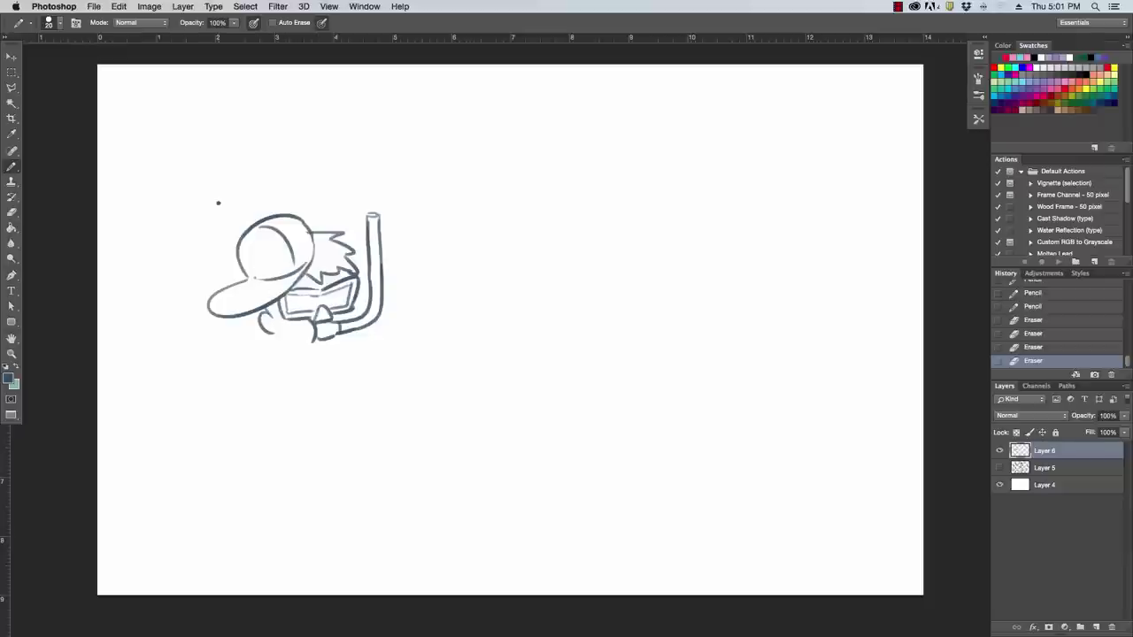
left_click_drag(306, 302, 337, 302)
Step: Draw bubbles rising above the snorkel and marks at the mouthpiece
left_click(366, 187)
left_click_drag(371, 154, 396, 154)
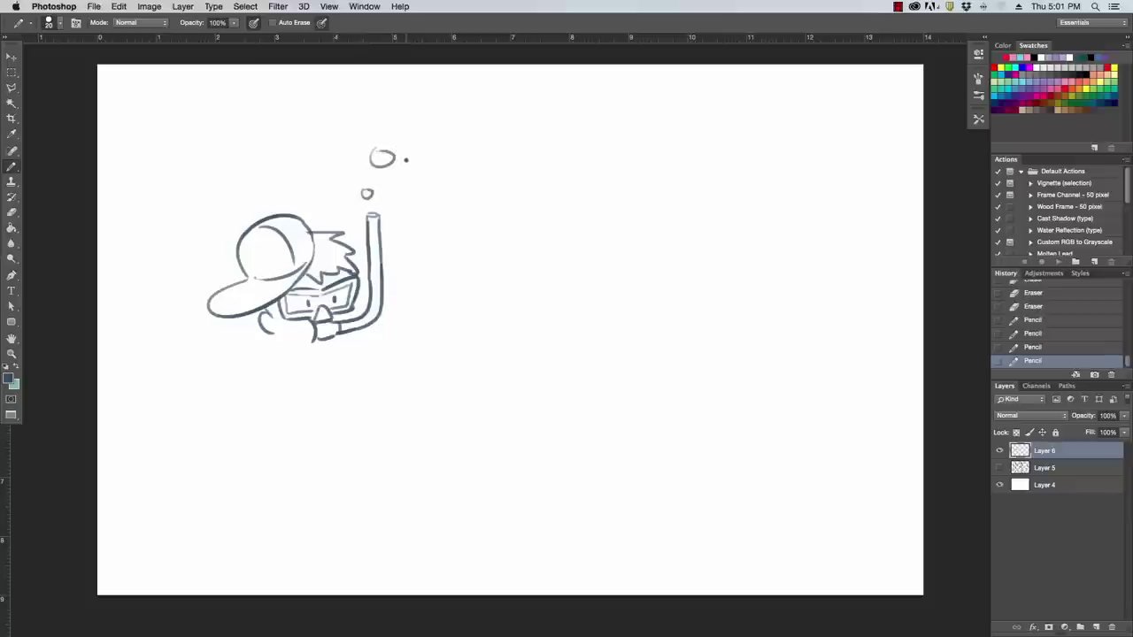
left_click_drag(346, 113, 344, 115)
left_click(357, 311)
mouse_move(348, 336)
left_mouse_down()
mouse_move(361, 329)
mouse_move(347, 342)
left_mouse_up()
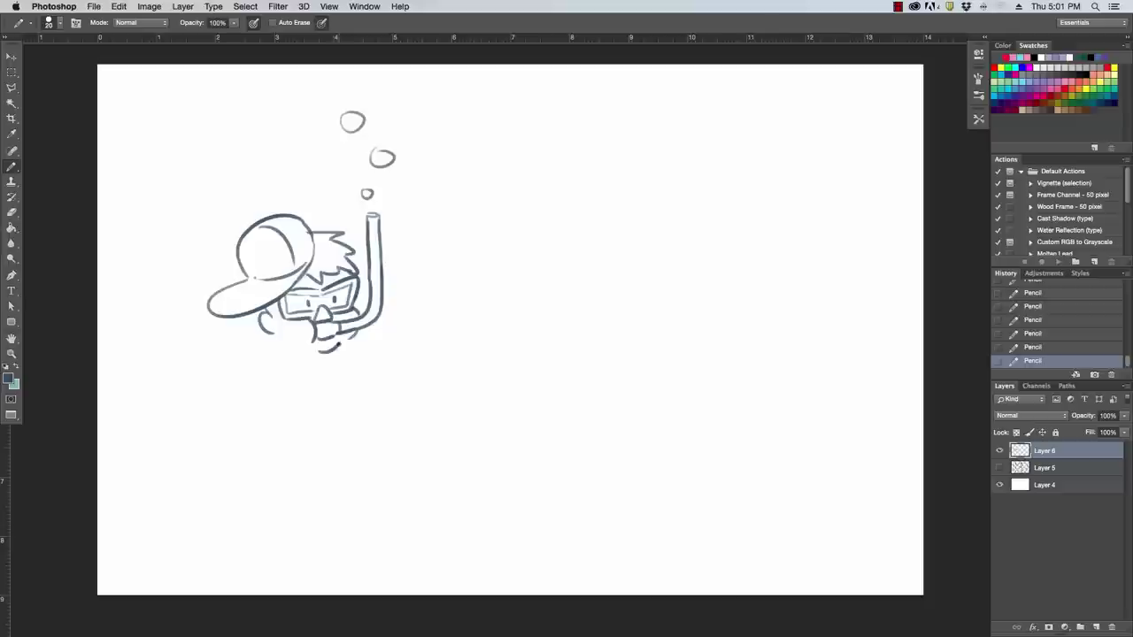
Step: Sketch the torso and a hand holding the device, undoing misplaced strokes
mouse_move(257, 355)
left_mouse_down()
mouse_move(290, 351)
mouse_move(257, 433)
left_mouse_up()
key("super+z")
mouse_move(259, 342)
left_mouse_down()
mouse_move(244, 409)
mouse_move(310, 406)
mouse_move(275, 400)
mouse_move(308, 386)
mouse_move(336, 414)
mouse_move(347, 403)
mouse_move(331, 416)
mouse_move(343, 414)
left_mouse_up()
key("super+z")
mouse_move(305, 380)
left_mouse_down()
mouse_move(382, 386)
mouse_move(383, 401)
mouse_move(355, 404)
mouse_move(384, 395)
mouse_move(327, 368)
mouse_move(336, 362)
mouse_move(337, 396)
mouse_move(347, 383)
mouse_move(393, 375)
mouse_move(402, 396)
mouse_move(391, 402)
mouse_move(391, 372)
mouse_move(372, 414)
mouse_move(379, 398)
mouse_move(401, 401)
mouse_move(386, 414)
left_mouse_up()
left_click(340, 400)
key("b")
key("ctrl+z")
key("ctrl+z")
key("e")
key("b")
key("ctrl+z")
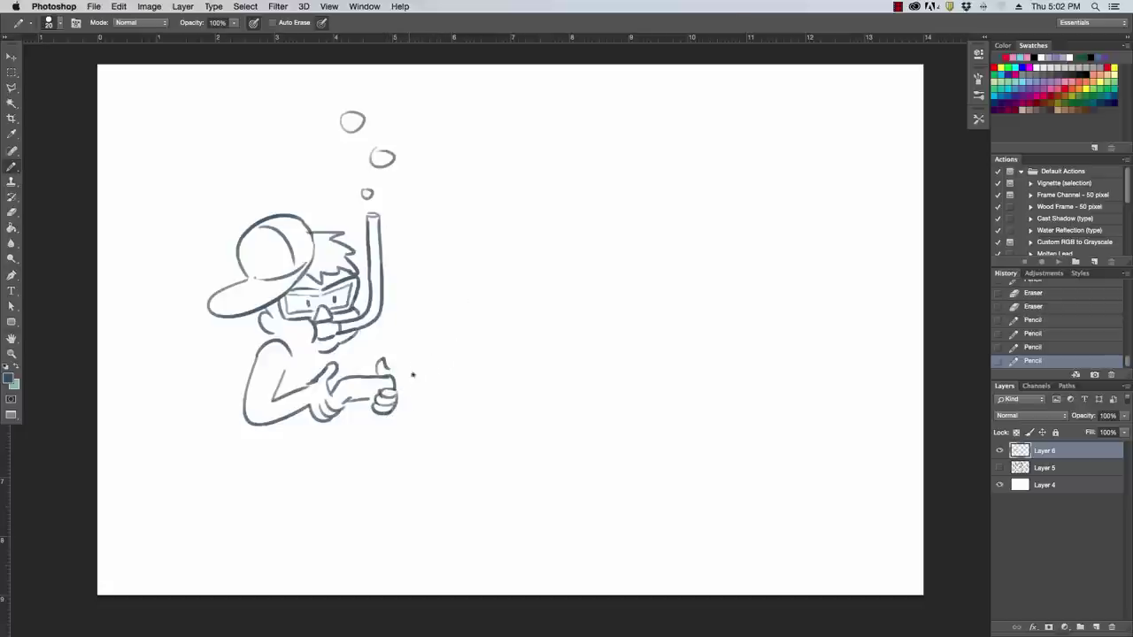
Step: Draw a small logo on the cap with a size 10 pencil, then restore size 20
left_click_drag(251, 265, 250, 254)
mouse_move(251, 251)
left_mouse_down()
mouse_move(269, 248)
mouse_move(272, 264)
mouse_move(260, 235)
left_mouse_up()
left_click(260, 268)
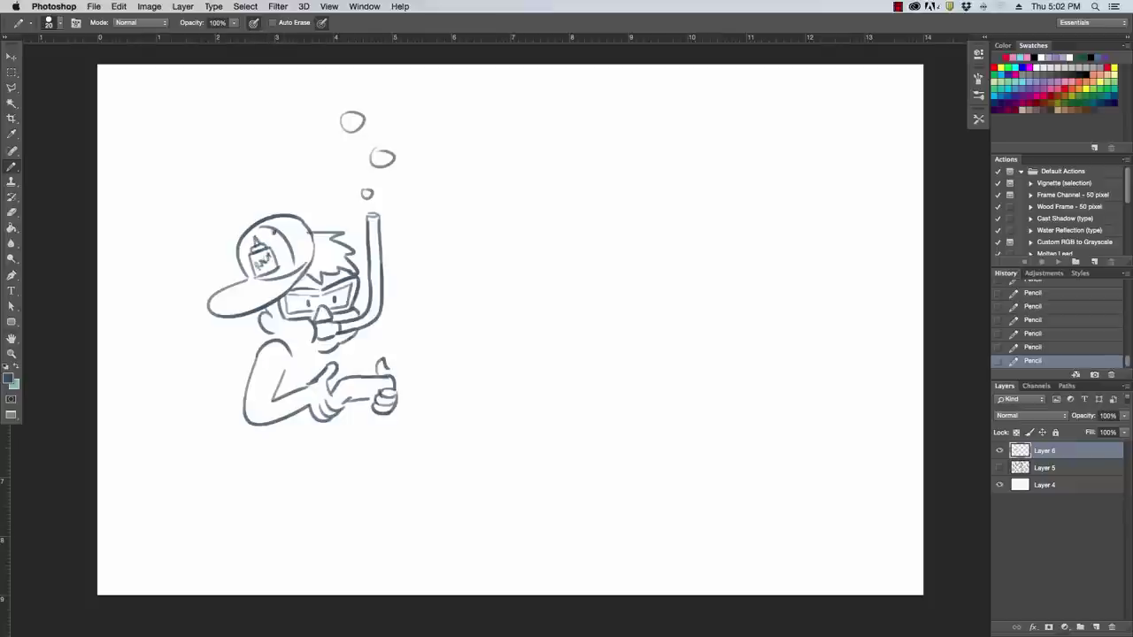
key("bracketleft")
left_click_drag(256, 253, 271, 249)
left_click(256, 262)
left_click(258, 266)
left_click(260, 259)
left_click(265, 260)
left_click(262, 267)
key("bracketright")
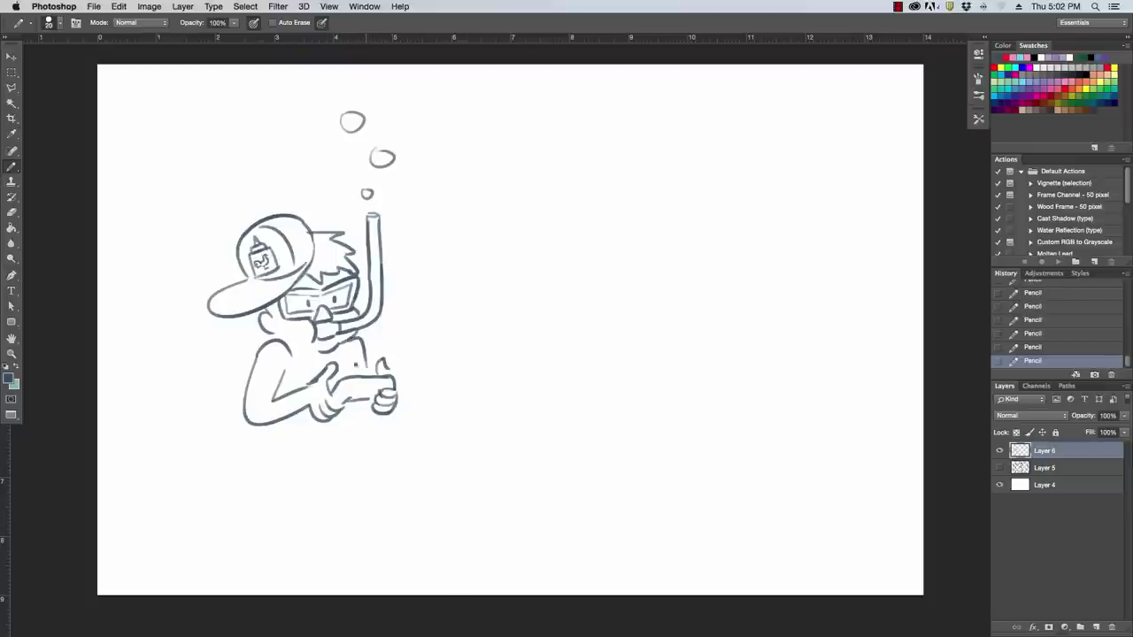
Step: Draw the body's side, the device's top edge, the waistline and a chest mark
left_click_drag(280, 425, 304, 498)
left_click_drag(344, 386, 395, 374)
left_click_drag(361, 407, 370, 432)
mouse_move(289, 466)
left_mouse_down()
mouse_move(365, 434)
mouse_move(371, 509)
mouse_move(357, 433)
mouse_move(310, 478)
left_mouse_up()
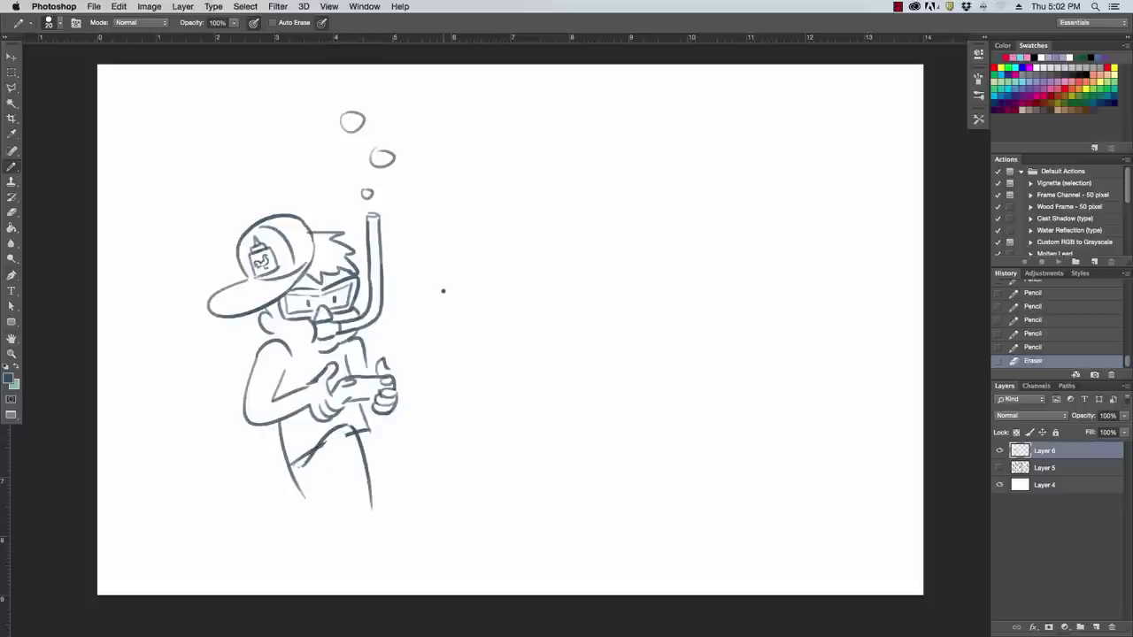
left_click_drag(320, 348, 335, 358)
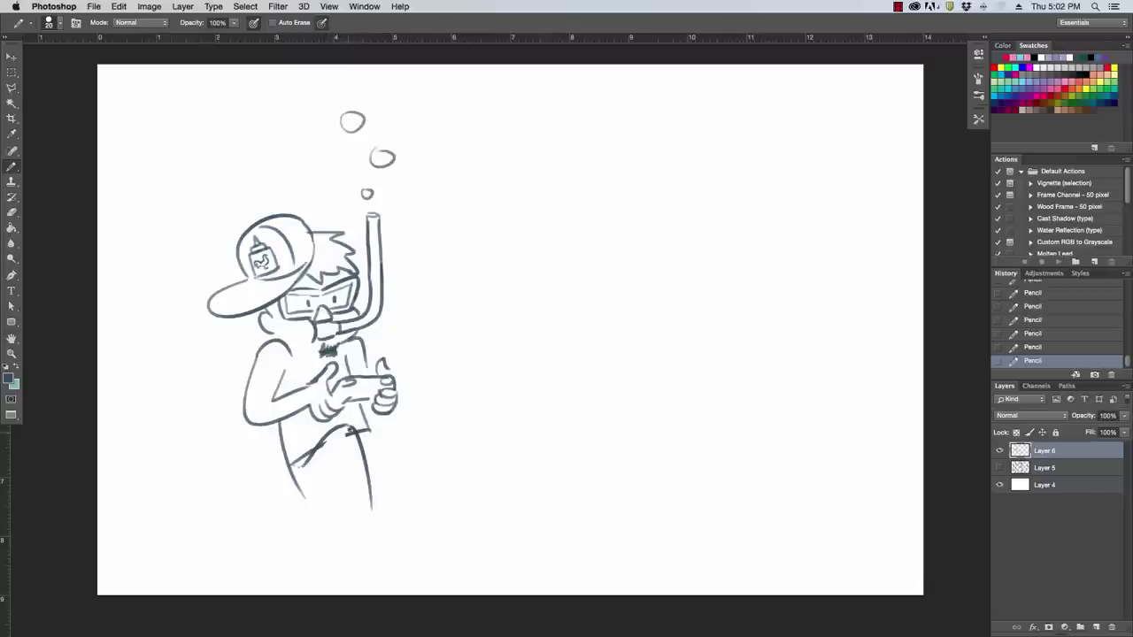
Step: Sketch the leg curves and the lower flipper's edges
mouse_move(345, 432)
left_mouse_down()
mouse_move(328, 492)
mouse_move(339, 503)
left_mouse_up()
mouse_move(341, 447)
left_mouse_down()
mouse_move(363, 521)
mouse_move(417, 434)
mouse_move(480, 460)
mouse_move(384, 523)
left_mouse_up()
left_click_drag(395, 451, 370, 432)
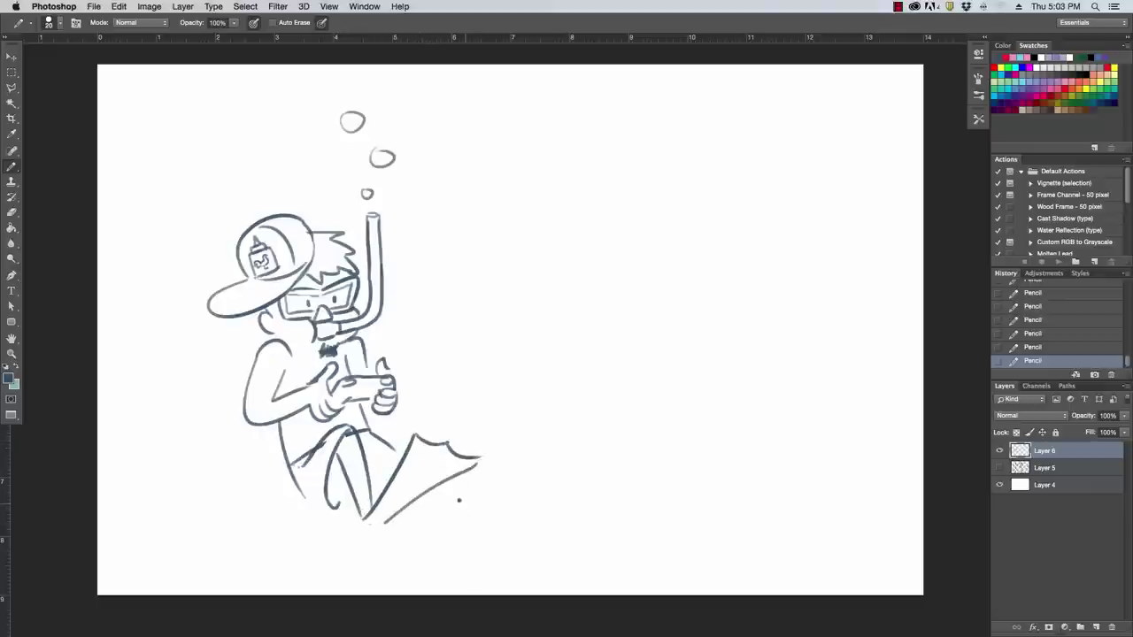
mouse_move(428, 497)
left_mouse_down()
mouse_move(409, 540)
mouse_move(449, 584)
left_mouse_up()
left_click_drag(408, 544, 478, 535)
mouse_move(446, 584)
left_mouse_down()
mouse_move(482, 584)
mouse_move(497, 553)
left_mouse_up()
mouse_move(387, 547)
left_mouse_down()
mouse_move(379, 568)
mouse_move(391, 547)
mouse_move(416, 543)
left_mouse_up()
Step: Add knee folds, shade inside the lower leg, and reshape the upper flipper's scalloped edge
mouse_move(358, 489)
left_mouse_down()
mouse_move(365, 510)
mouse_move(356, 496)
left_mouse_up()
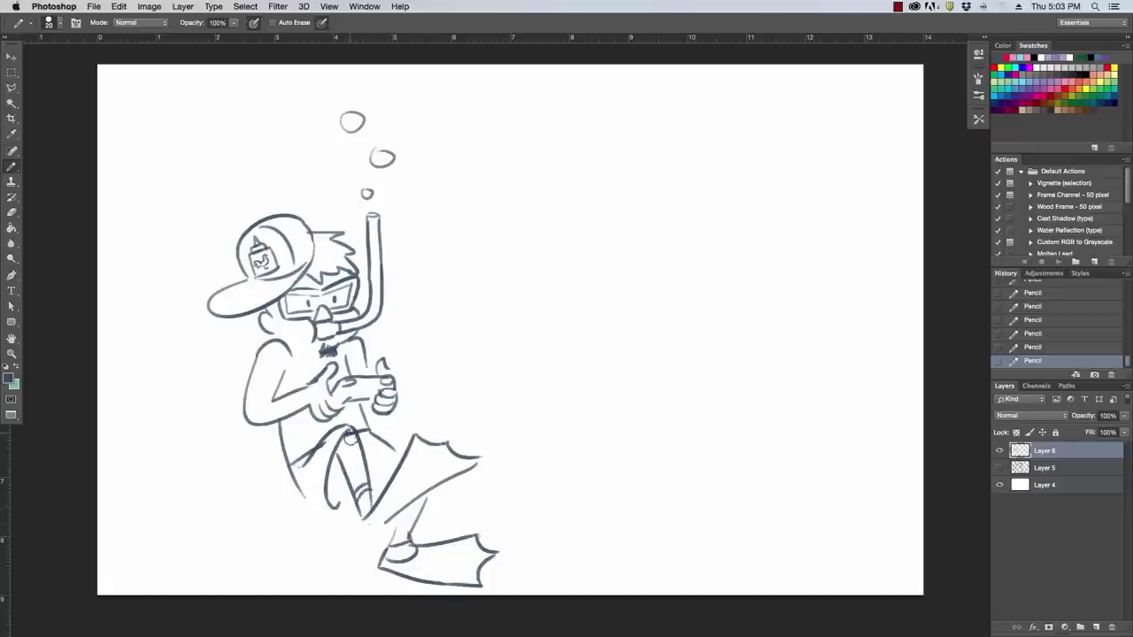
mouse_move(351, 433)
left_mouse_down()
mouse_move(352, 510)
mouse_move(327, 512)
left_mouse_up()
left_click_drag(329, 495, 334, 519)
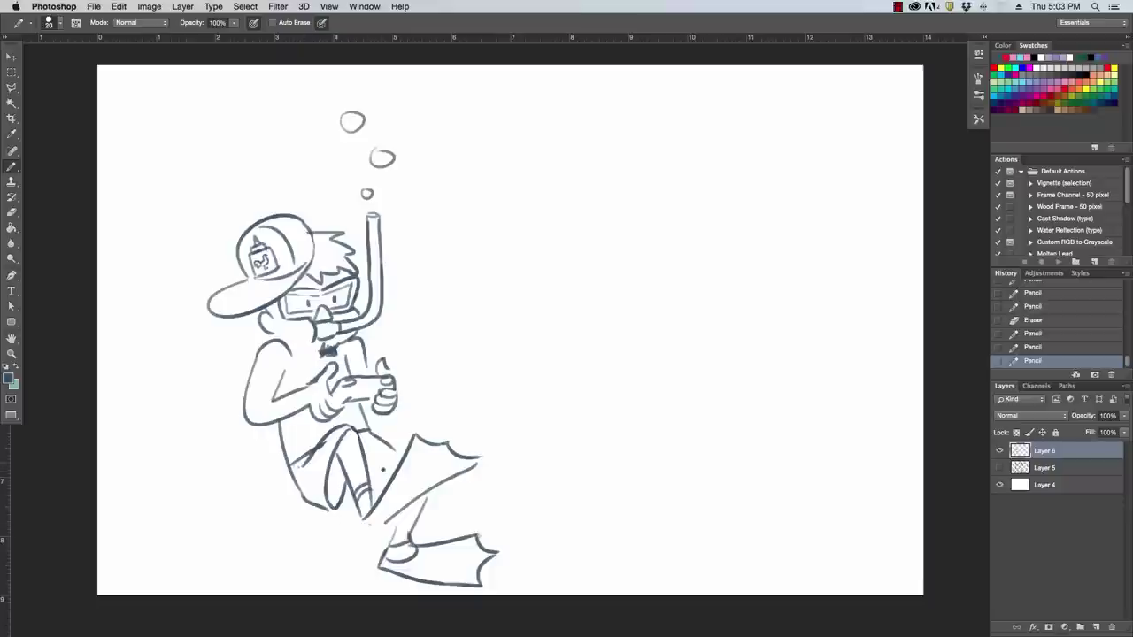
left_click_drag(342, 455, 333, 506)
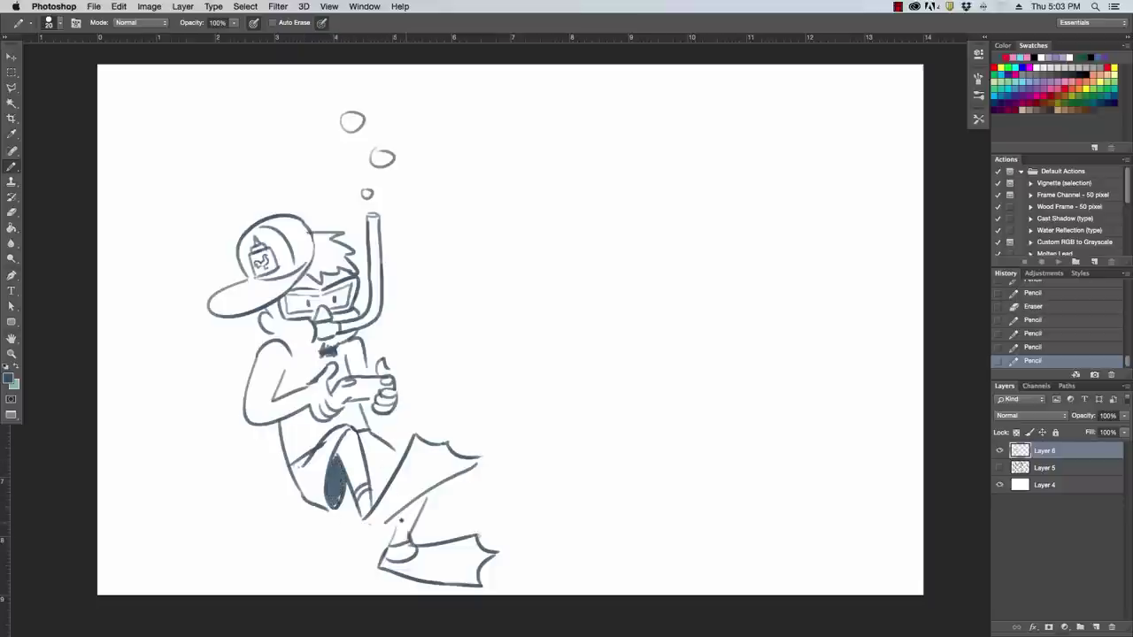
mouse_move(400, 513)
left_mouse_down()
mouse_move(390, 546)
mouse_move(414, 461)
left_mouse_up()
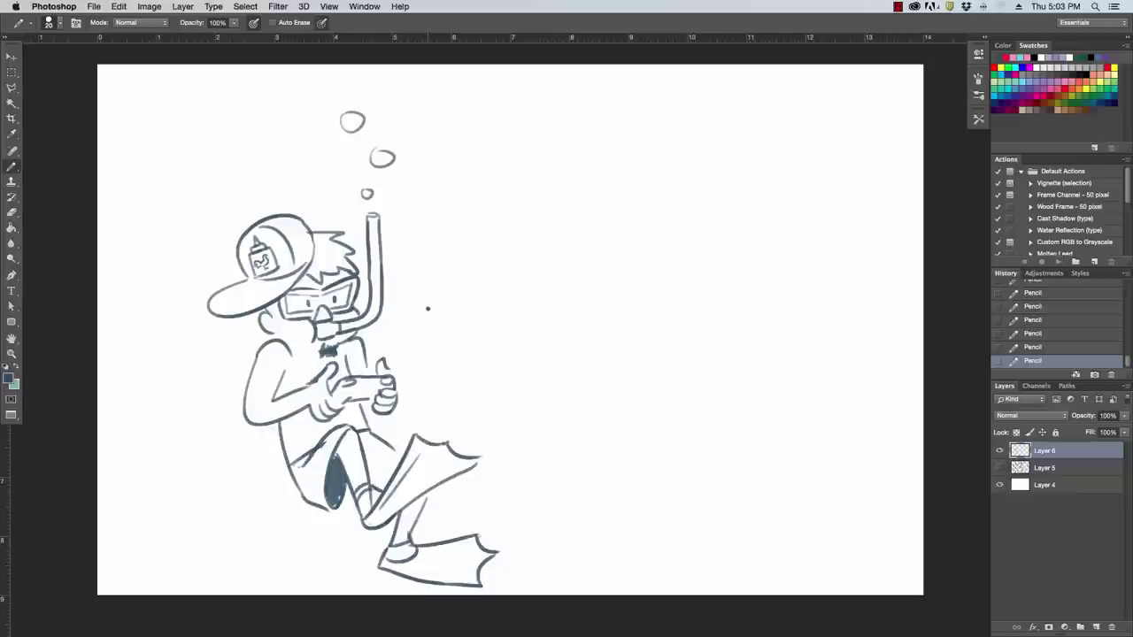
left_click_drag(460, 473, 485, 458)
mouse_move(408, 455)
left_mouse_down()
mouse_move(457, 434)
mouse_move(446, 447)
mouse_move(469, 457)
left_mouse_up()
left_click_drag(419, 417, 482, 442)
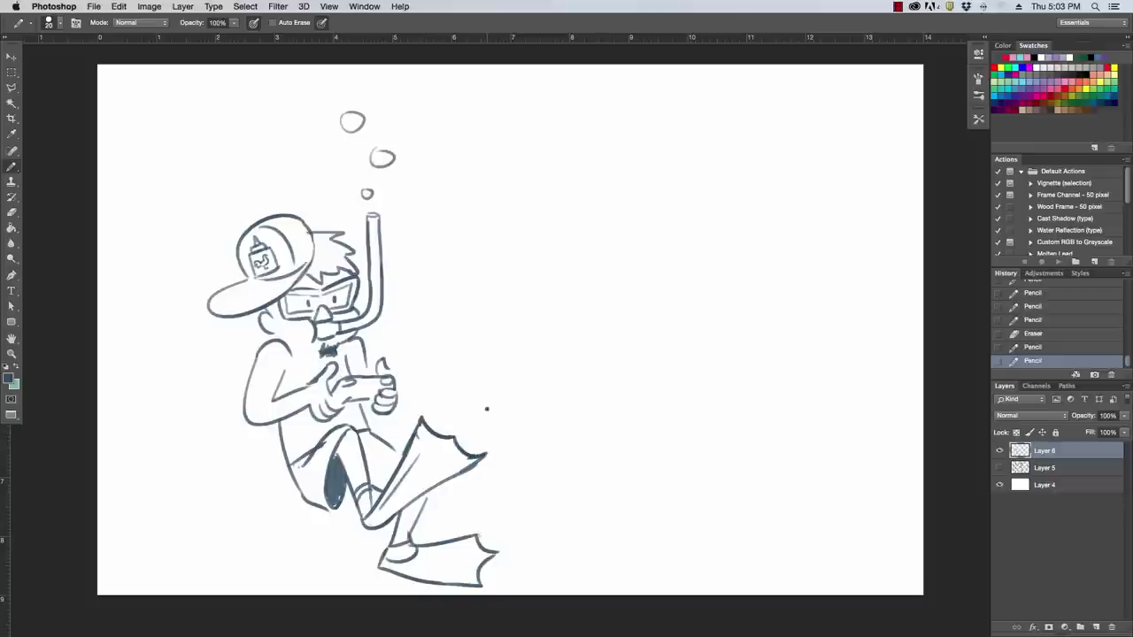
Step: Add ear, neck and thumb lines, trim the thumb, and draw stars on the shorts
mouse_move(271, 333)
left_mouse_down()
mouse_move(282, 339)
mouse_move(276, 315)
left_mouse_up()
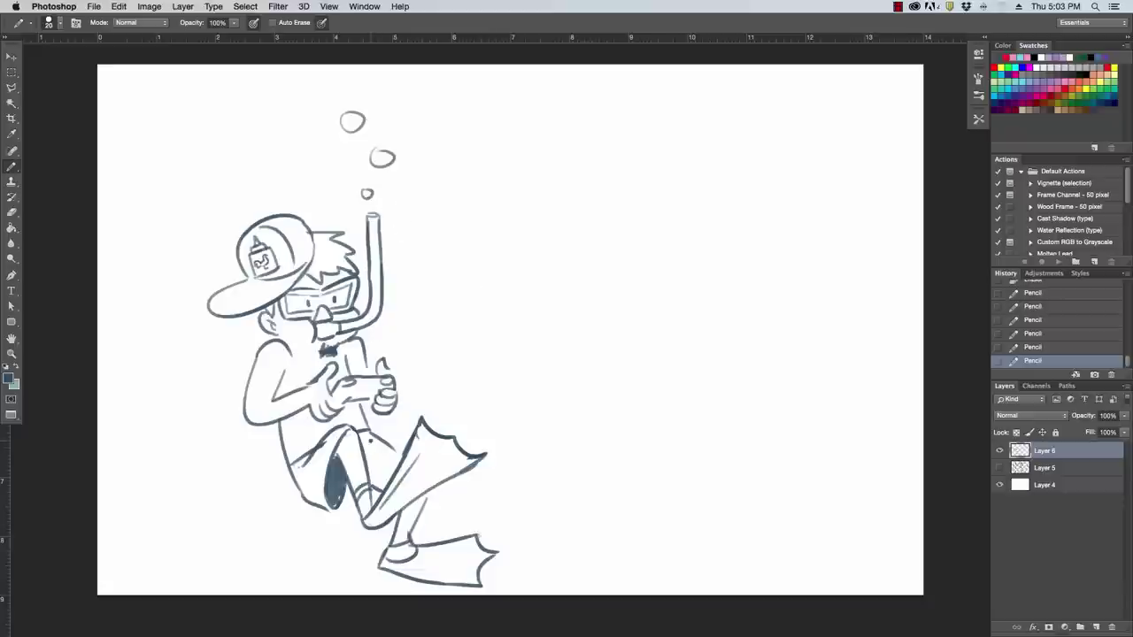
left_click(276, 338)
left_click_drag(392, 373, 386, 363)
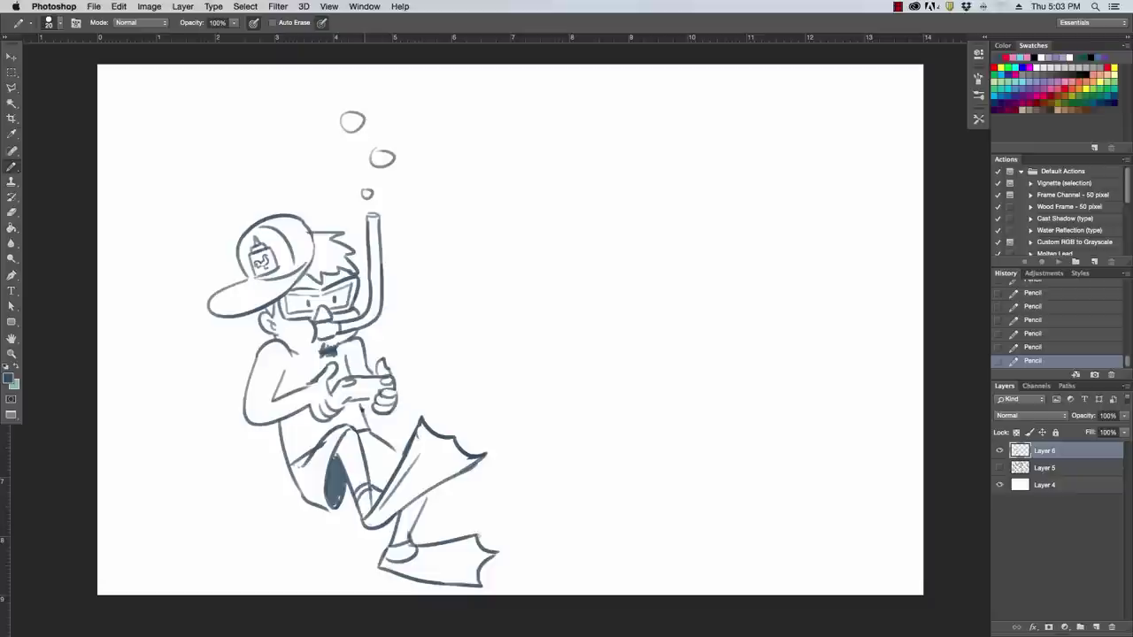
key("e")
left_click_drag(377, 357, 382, 366)
mouse_move(390, 444)
left_mouse_down()
mouse_move(400, 453)
mouse_move(387, 454)
mouse_move(391, 467)
left_mouse_up()
left_click_drag(308, 474, 320, 478)
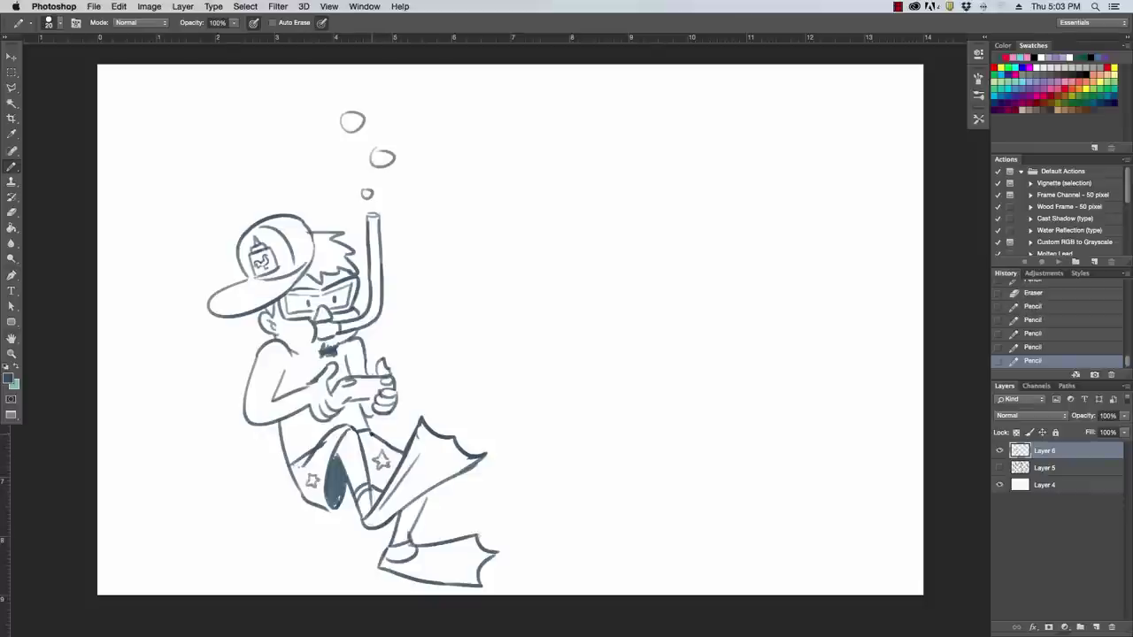
mouse_move(366, 432)
left_mouse_down()
mouse_move(382, 446)
mouse_move(385, 484)
left_mouse_up()
Step: Shift the whole figure up and left, then erase a stray stroke
key("v")
left_click_drag(457, 400, 417, 372)
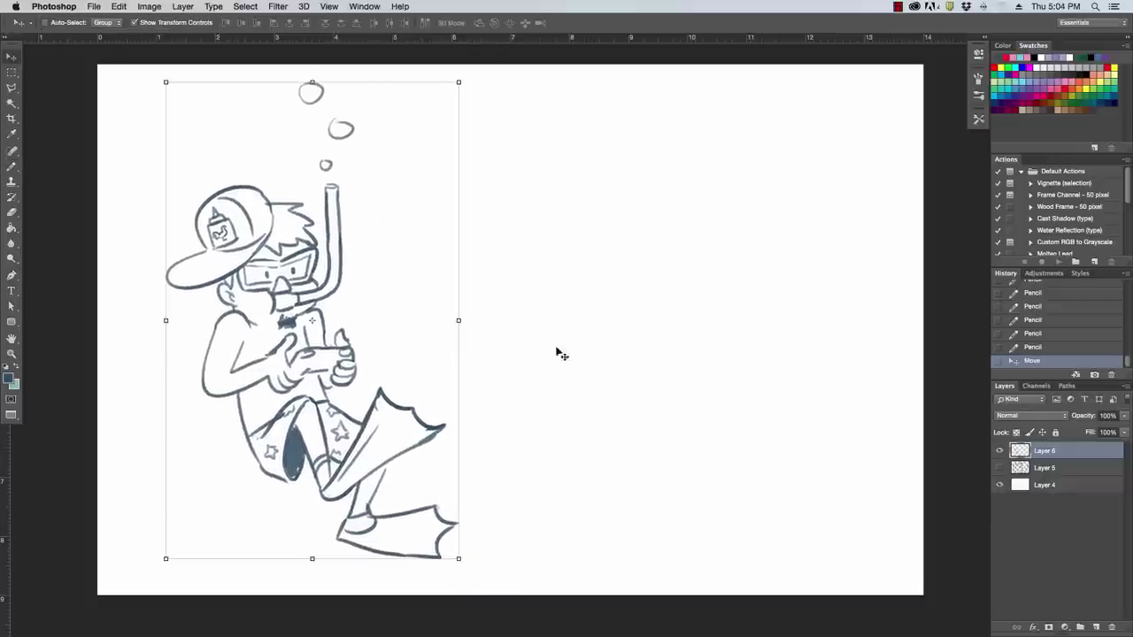
left_click(13, 167)
left_click_drag(375, 409, 383, 418)
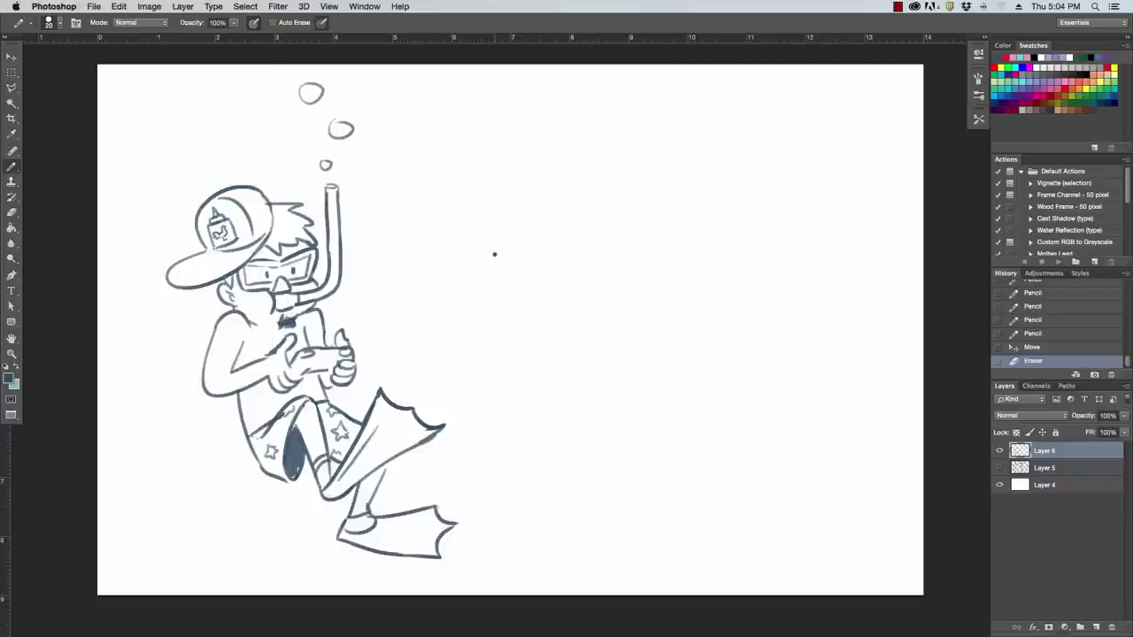
Step: Draw sleeve and elbow lines on the left arm and the collar, erasing excess
left_click_drag(206, 363, 209, 356)
mouse_move(205, 357)
left_mouse_down()
mouse_move(231, 363)
mouse_move(285, 324)
left_mouse_up()
mouse_move(248, 365)
left_mouse_down()
mouse_move(257, 382)
mouse_move(269, 374)
left_mouse_up()
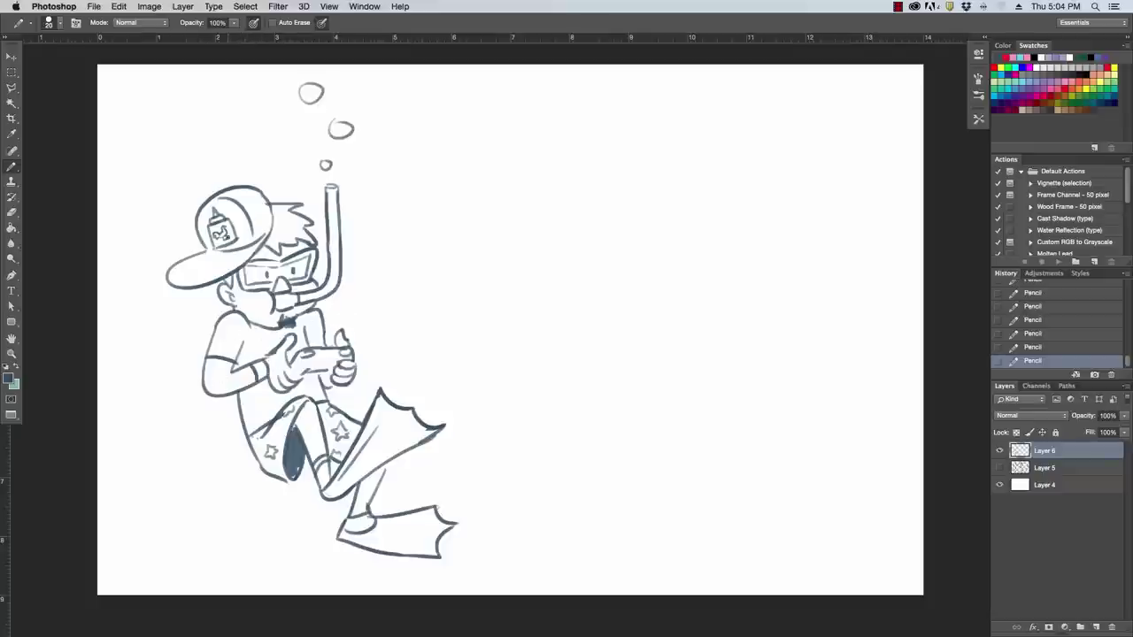
mouse_move(236, 371)
left_mouse_down()
mouse_move(207, 395)
mouse_move(232, 367)
left_mouse_up()
mouse_move(252, 324)
left_mouse_down()
mouse_move(293, 333)
mouse_move(272, 344)
mouse_move(295, 334)
mouse_move(272, 338)
left_mouse_up()
key("e")
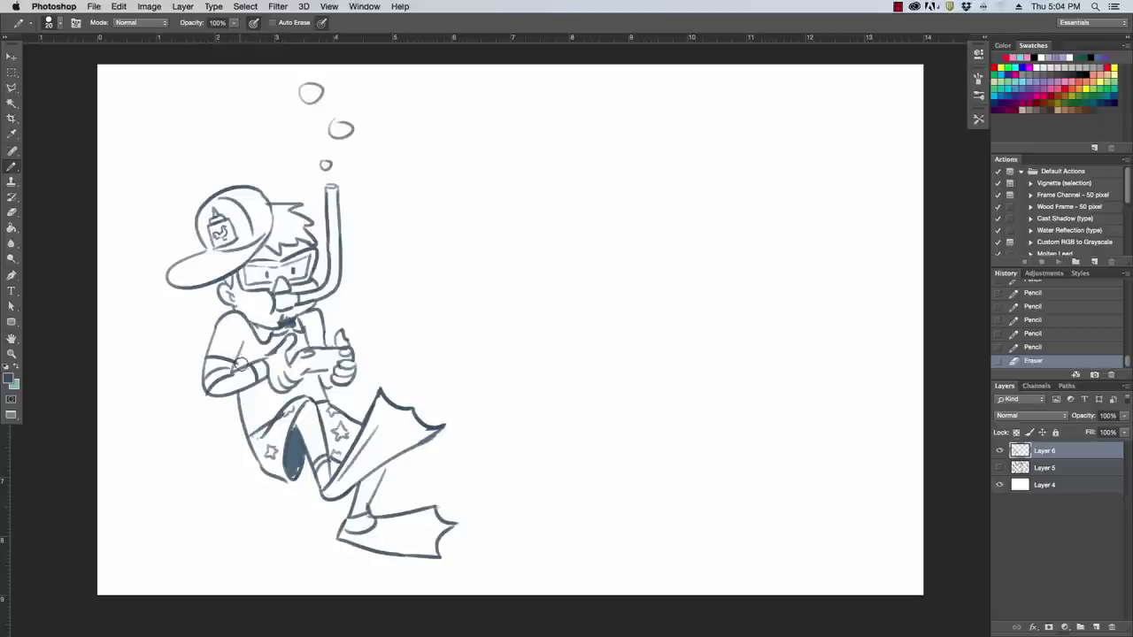
mouse_move(236, 373)
left_mouse_down()
mouse_move(268, 352)
mouse_move(233, 388)
mouse_move(253, 387)
mouse_move(265, 377)
mouse_move(258, 348)
mouse_move(212, 376)
mouse_move(221, 365)
mouse_move(205, 356)
mouse_move(208, 392)
mouse_move(224, 364)
mouse_move(221, 375)
left_mouse_up()
key("e")
key("e")
key("e")
Step: Touch up the elbow, hand and mouth area and close off the snorkel's top
left_click(202, 357)
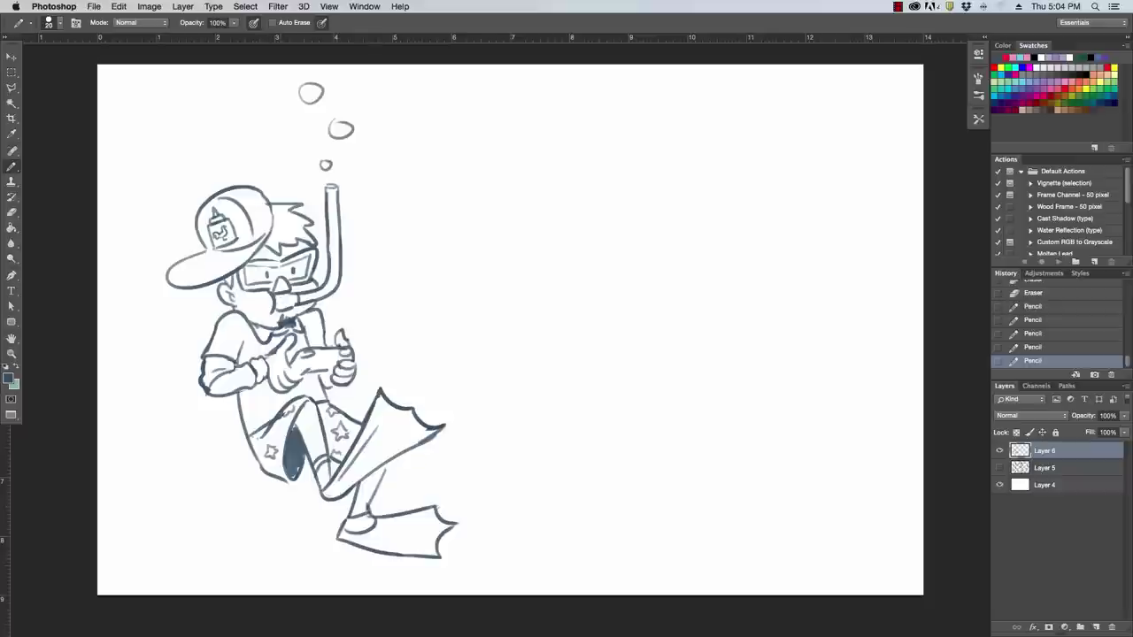
left_click_drag(324, 338, 321, 345)
mouse_move(322, 337)
left_mouse_down()
mouse_move(317, 315)
mouse_move(273, 329)
mouse_move(288, 329)
left_mouse_up()
left_click(321, 234)
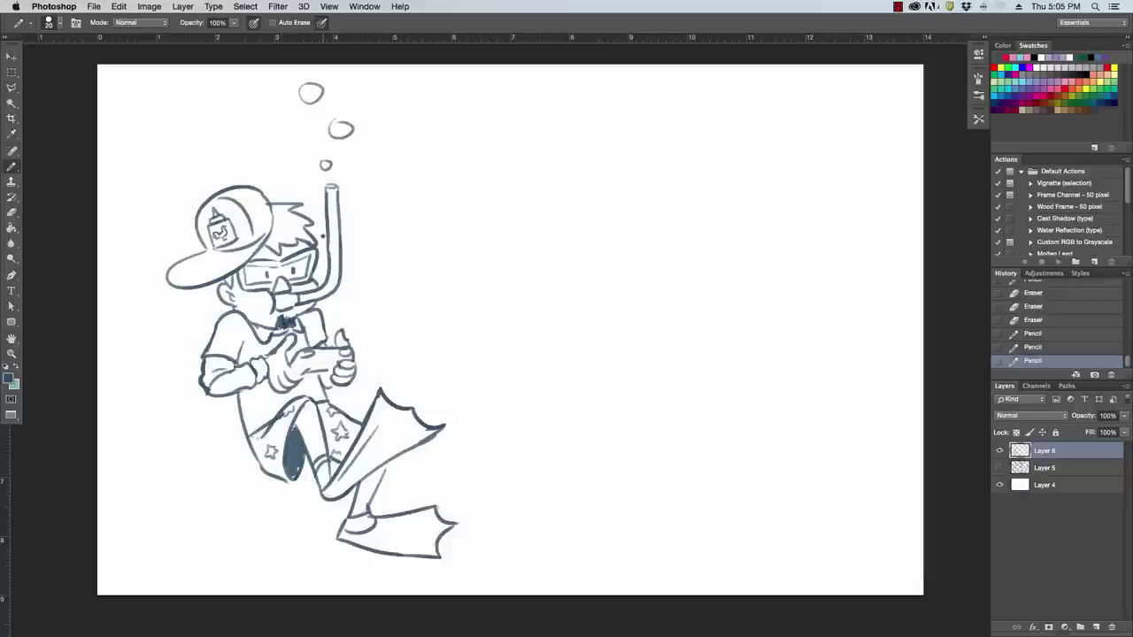
left_click(283, 306)
left_click(331, 187)
left_click(334, 185)
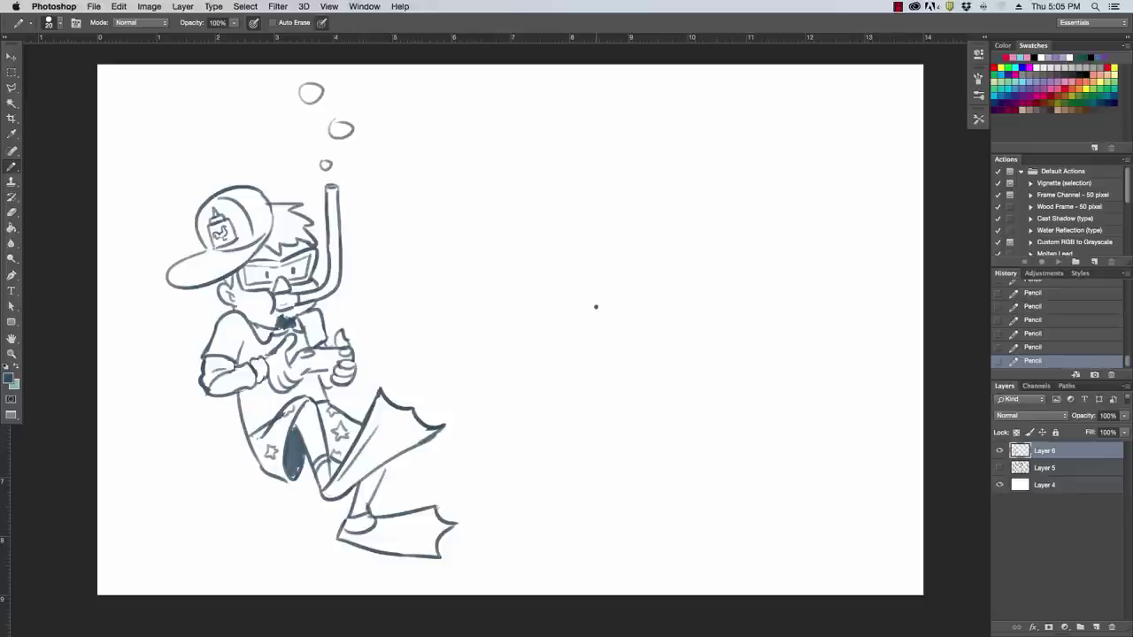
Step: Clean the flipper tip and fin, redo the lower foot, and darken the cheek outline
left_click_drag(433, 414, 439, 431)
left_click_drag(285, 476, 310, 484)
left_click_drag(389, 461, 384, 485)
mouse_move(347, 519)
left_mouse_down()
mouse_move(376, 514)
mouse_move(358, 527)
mouse_move(371, 530)
mouse_move(386, 515)
left_mouse_up()
key("e")
key("b")
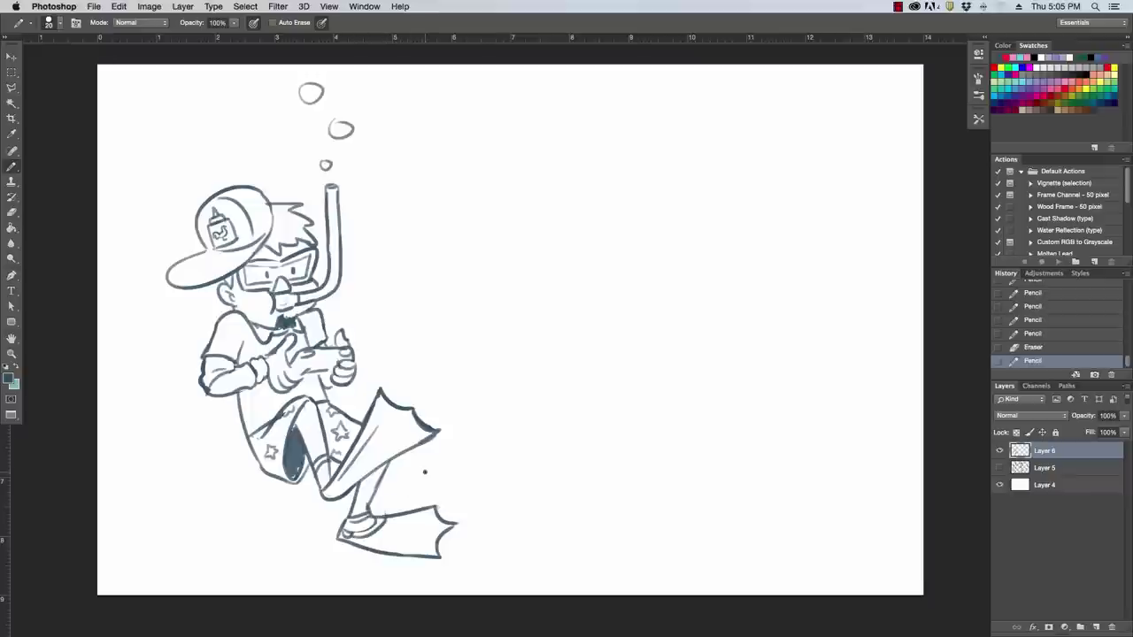
left_click_drag(212, 283, 223, 320)
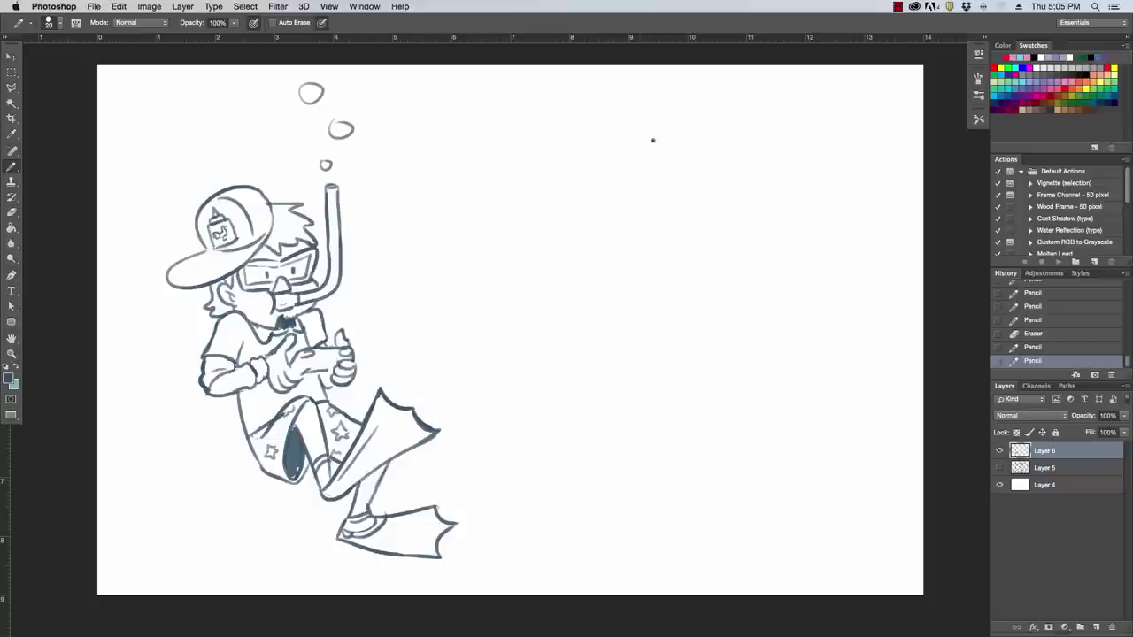
mouse_move(287, 363)
left_mouse_down()
mouse_move(306, 383)
mouse_move(330, 351)
left_mouse_up()
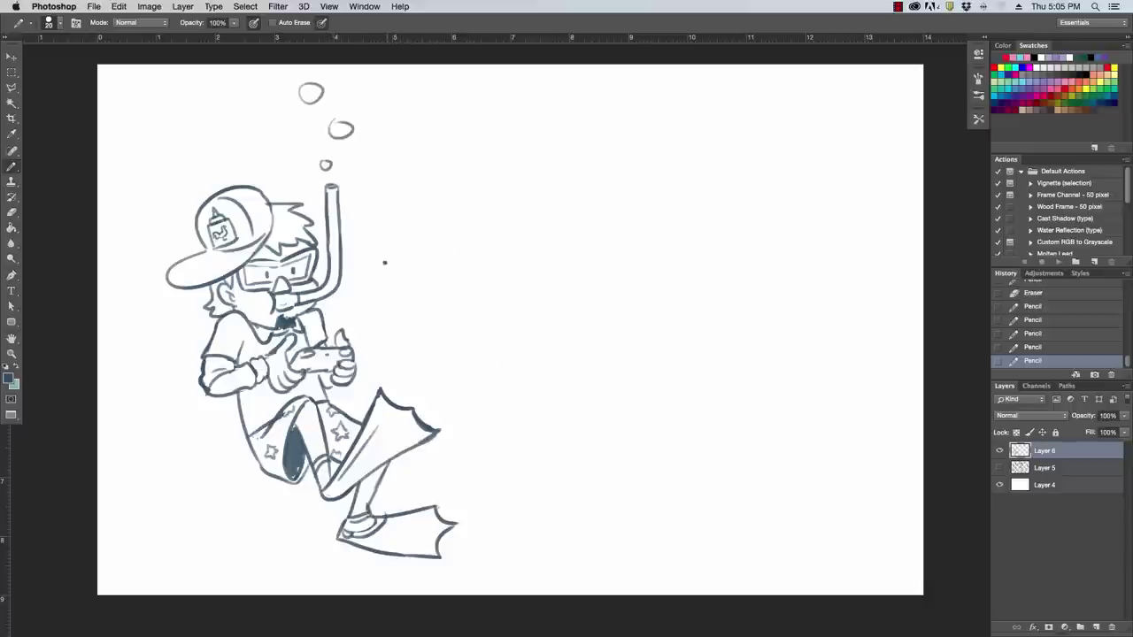
Step: Sketch the TV outline, a wavy cord below it and a small game box
mouse_move(386, 266)
left_mouse_down()
mouse_move(412, 377)
mouse_move(556, 187)
mouse_move(596, 337)
left_mouse_up()
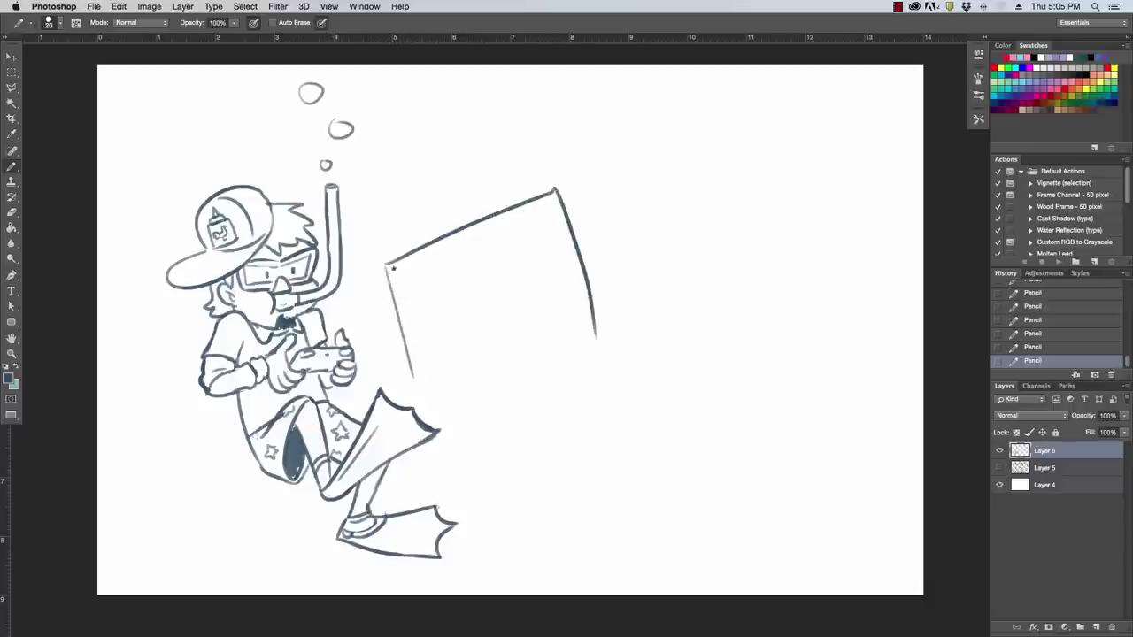
mouse_move(390, 268)
left_mouse_down()
mouse_move(441, 398)
mouse_move(595, 326)
left_mouse_up()
left_click_drag(496, 372, 501, 430)
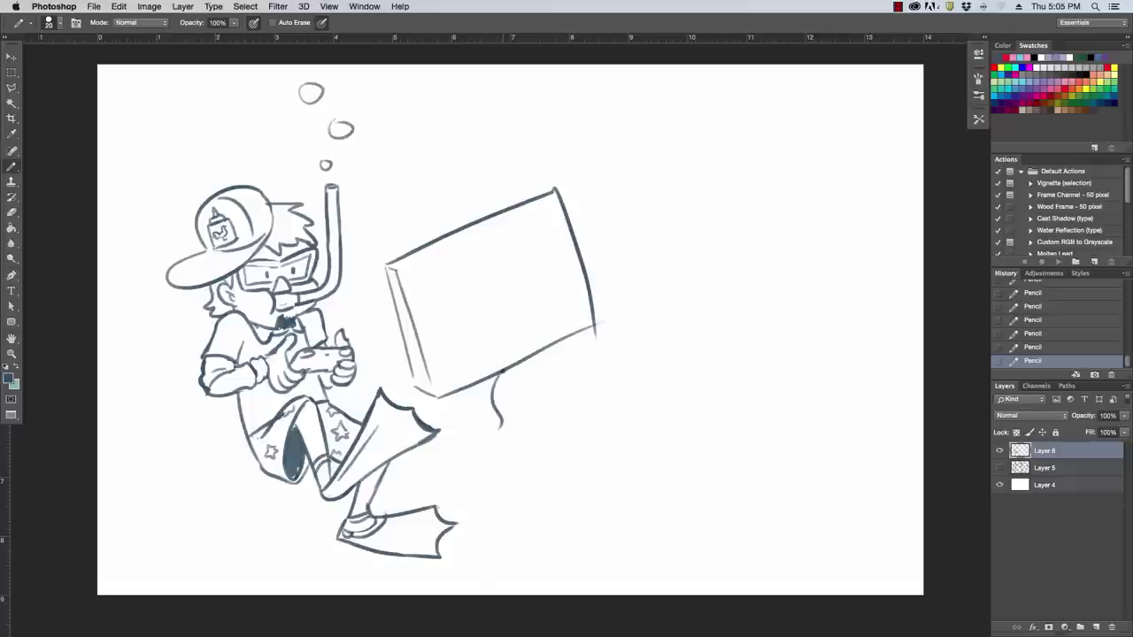
mouse_move(497, 374)
left_mouse_down()
mouse_move(504, 451)
mouse_move(434, 490)
mouse_move(502, 448)
left_mouse_up()
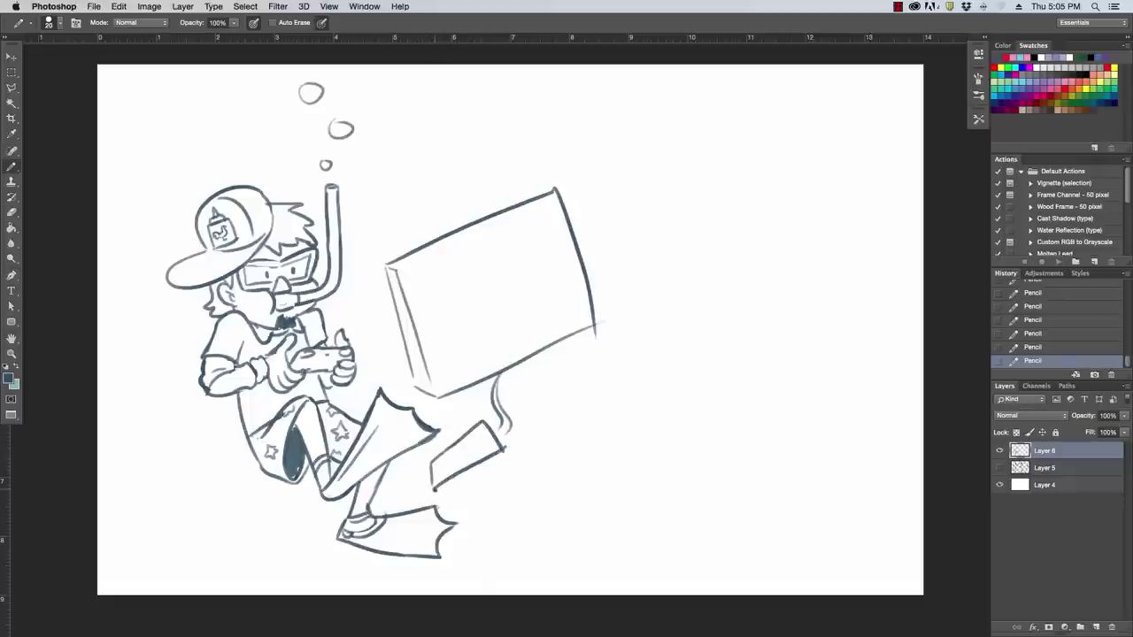
mouse_move(434, 496)
left_mouse_down()
mouse_move(507, 454)
mouse_move(492, 439)
mouse_move(494, 455)
mouse_move(494, 437)
left_mouse_up()
key("e")
key("b")
left_click_drag(494, 437, 501, 459)
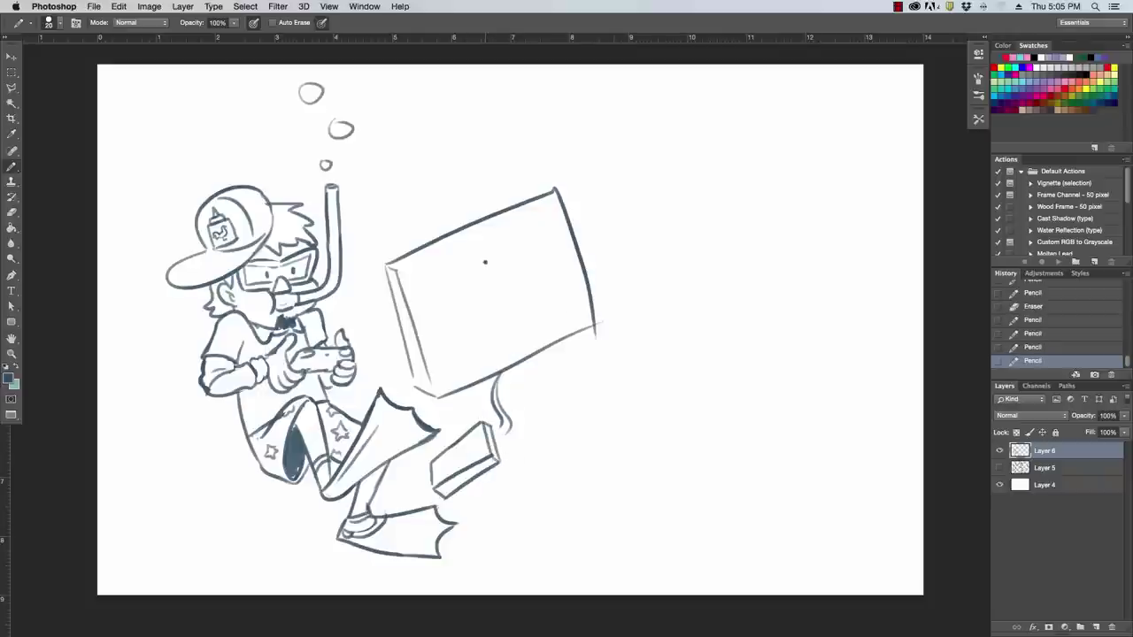
Step: Draw a cartoon bird on the TV screen with a finer pencil and extend the cord
left_click_drag(465, 281, 482, 287)
key("bracketleft")
key("ctrl+z")
mouse_move(466, 283)
left_mouse_down()
mouse_move(508, 281)
mouse_move(485, 293)
mouse_move(499, 257)
mouse_move(484, 304)
mouse_move(505, 319)
mouse_move(495, 324)
mouse_move(503, 292)
mouse_move(525, 302)
mouse_move(533, 281)
mouse_move(497, 345)
mouse_move(511, 355)
left_mouse_up()
left_click(503, 290)
left_click_drag(529, 306, 512, 344)
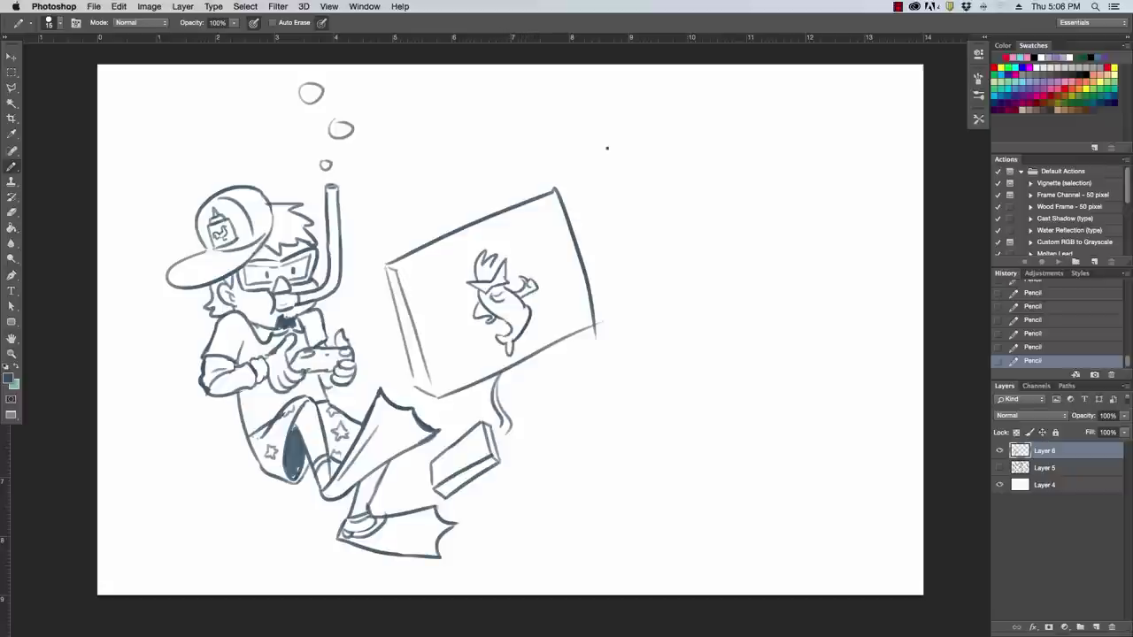
left_click_drag(418, 261, 535, 209)
mouse_move(470, 283)
left_mouse_down()
mouse_move(504, 276)
mouse_move(487, 314)
mouse_move(518, 317)
left_mouse_up()
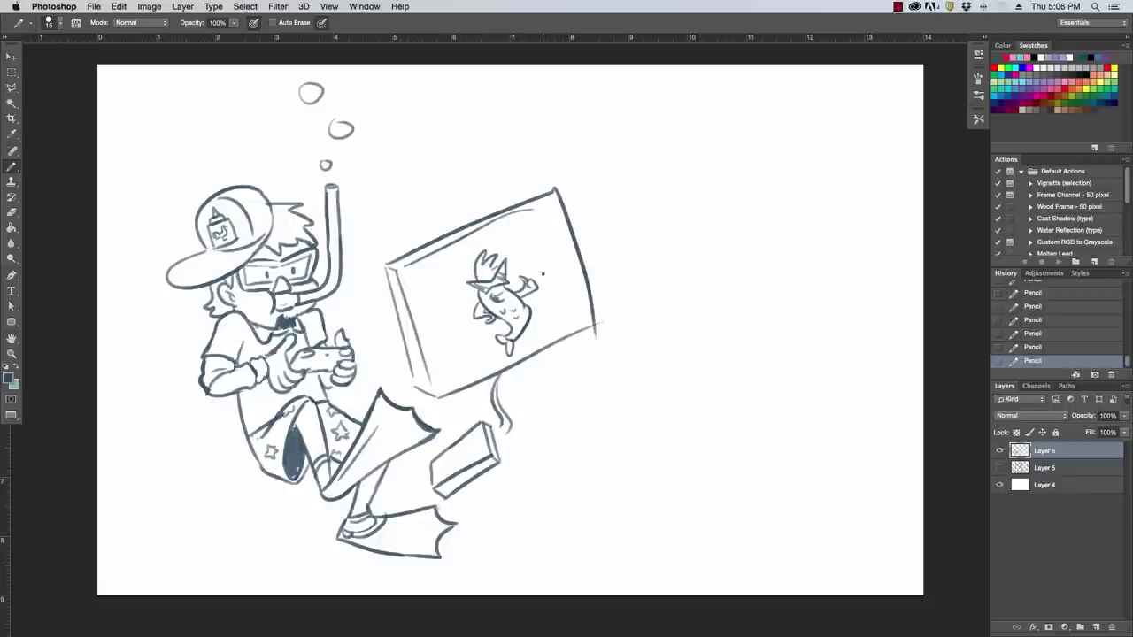
mouse_move(493, 419)
left_mouse_down()
mouse_move(500, 443)
mouse_move(450, 457)
mouse_move(474, 445)
mouse_move(466, 461)
mouse_move(483, 461)
left_mouse_up()
Step: Scale the sketch down to about 83% and move it up and left
key("ctrl+t")
left_click_drag(605, 79, 527, 166)
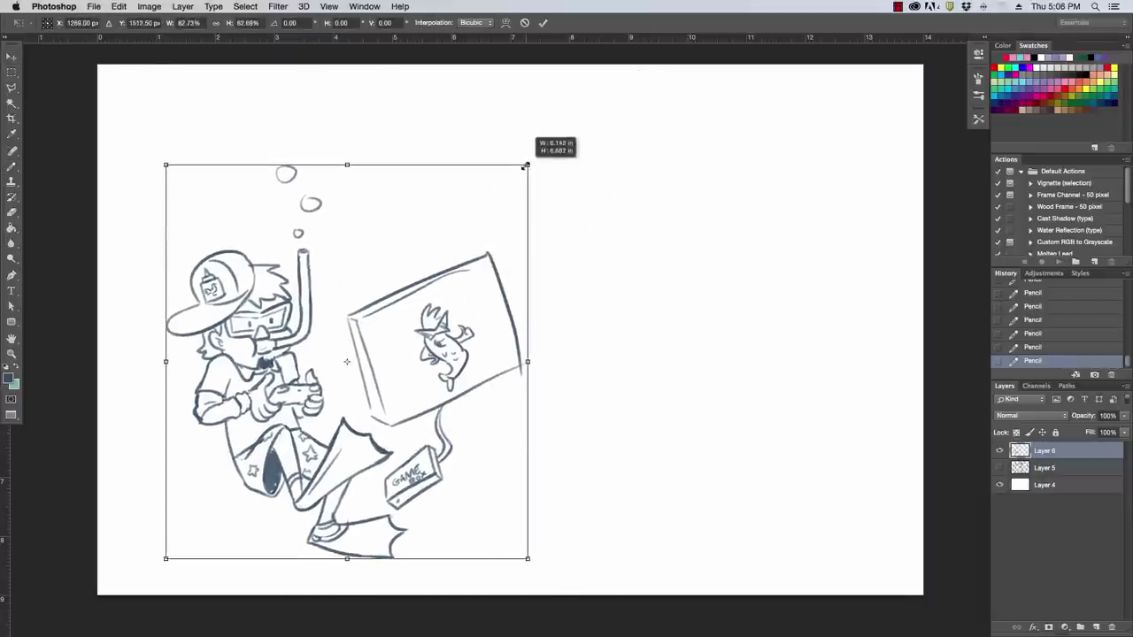
left_click_drag(468, 313, 463, 272)
key("Return")
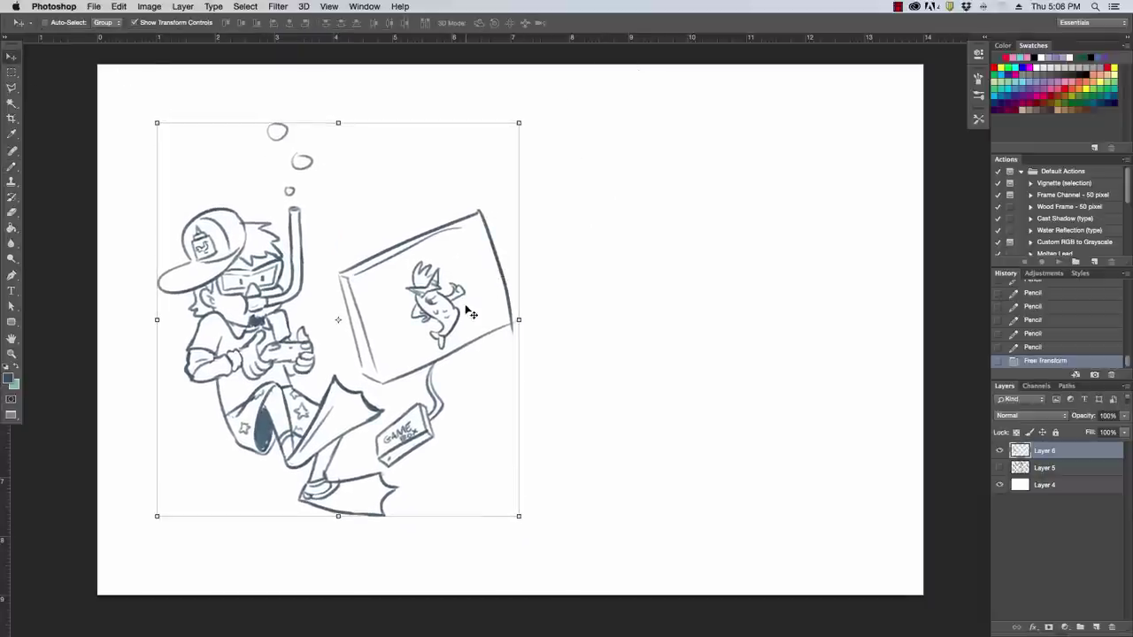
Step: Redraw and trim the TV's top, left and bottom-right edges
key("b")
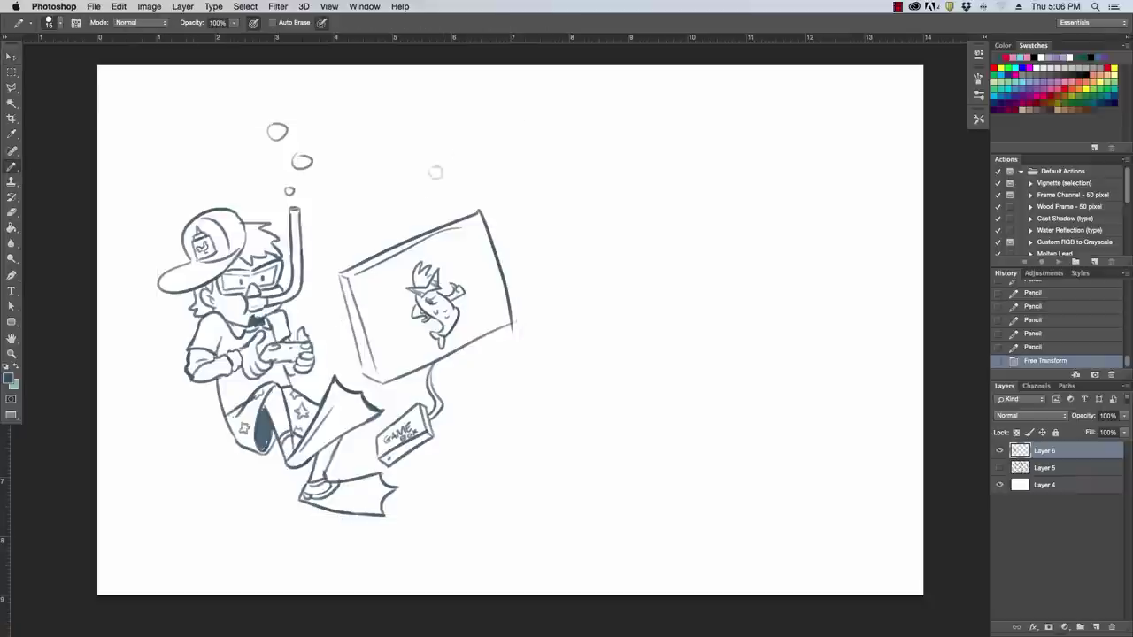
left_click_drag(403, 252, 473, 222)
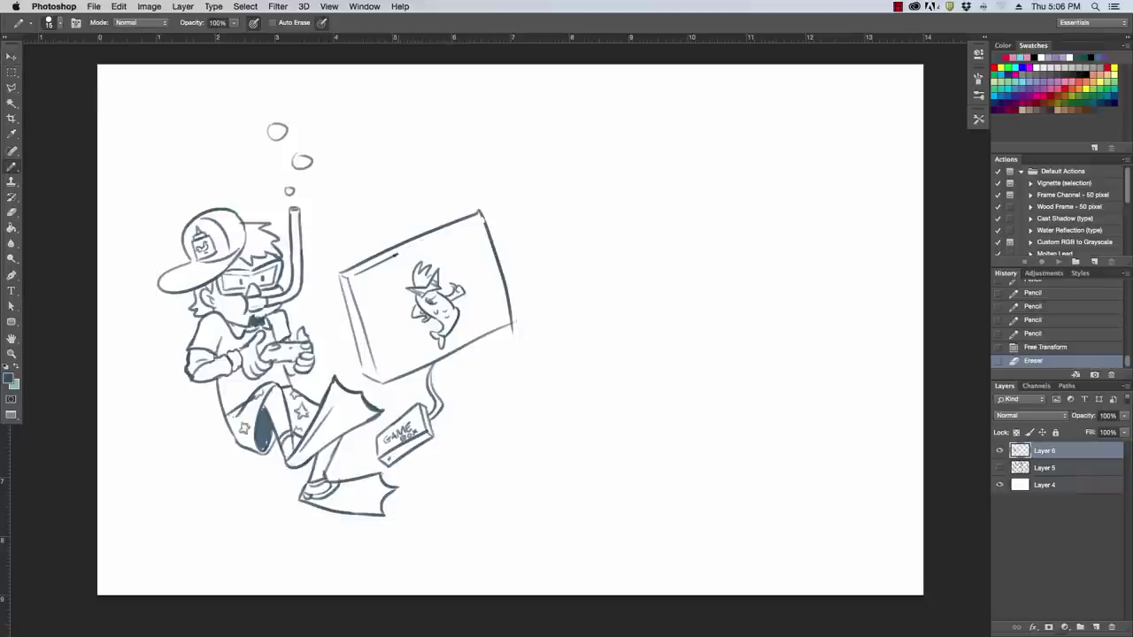
mouse_move(396, 256)
left_mouse_down()
mouse_move(486, 211)
mouse_move(494, 241)
left_mouse_up()
left_click(486, 211)
left_click_drag(354, 289, 375, 376)
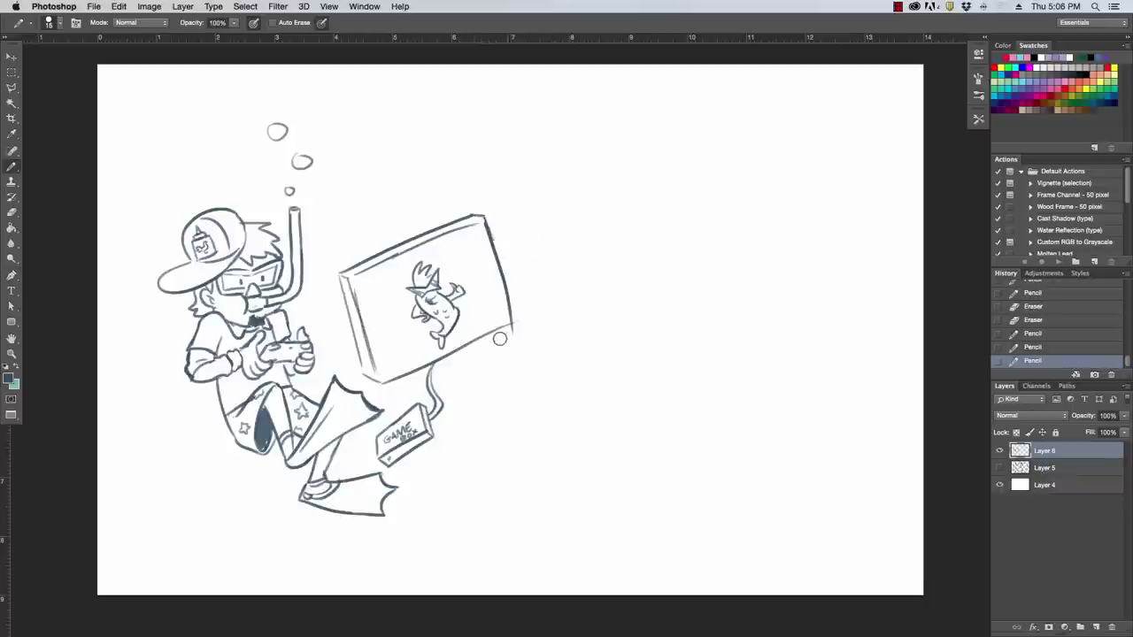
left_click_drag(524, 324, 506, 329)
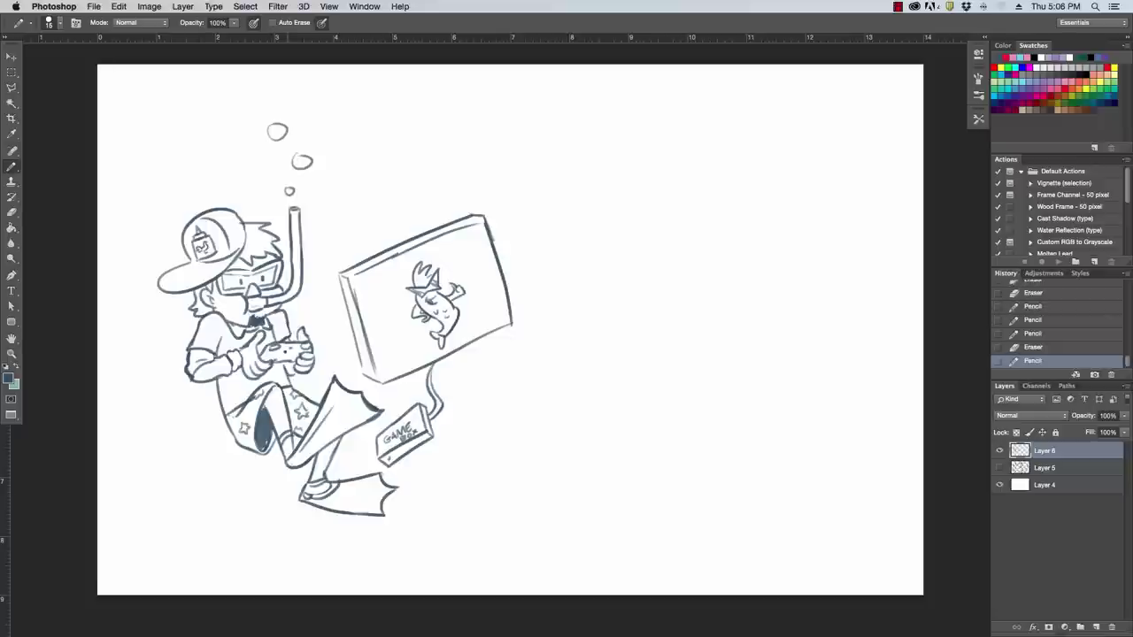
Step: Add small touch-up marks near the hands and at the snorkel base
left_click(289, 212)
left_click(292, 212)
left_click(261, 353)
left_click(308, 343)
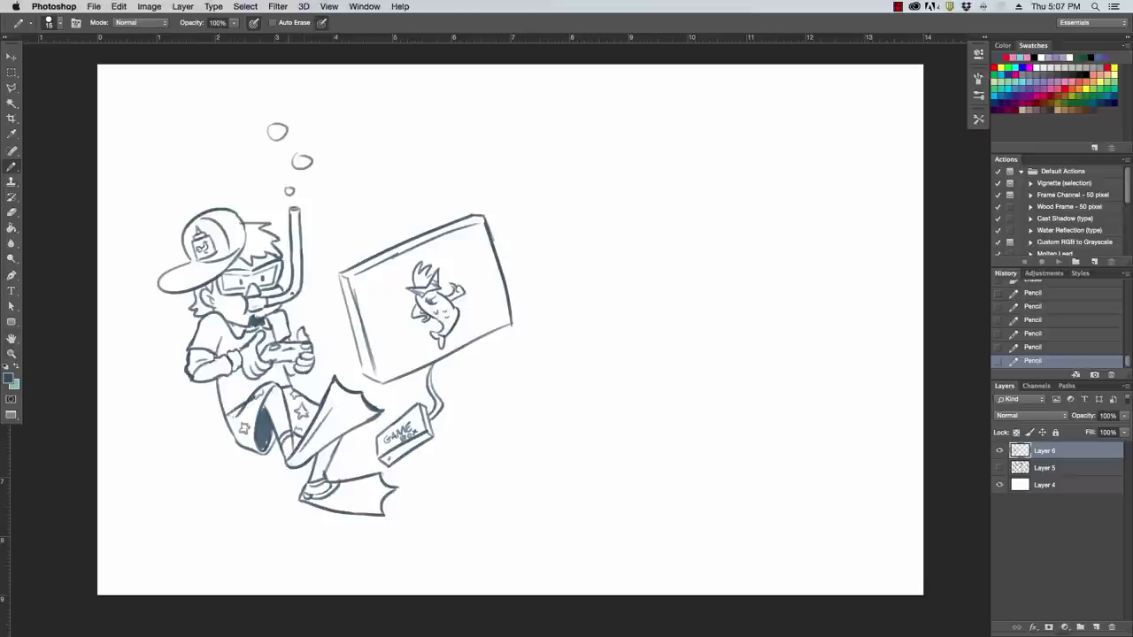
left_click_drag(287, 296, 299, 283)
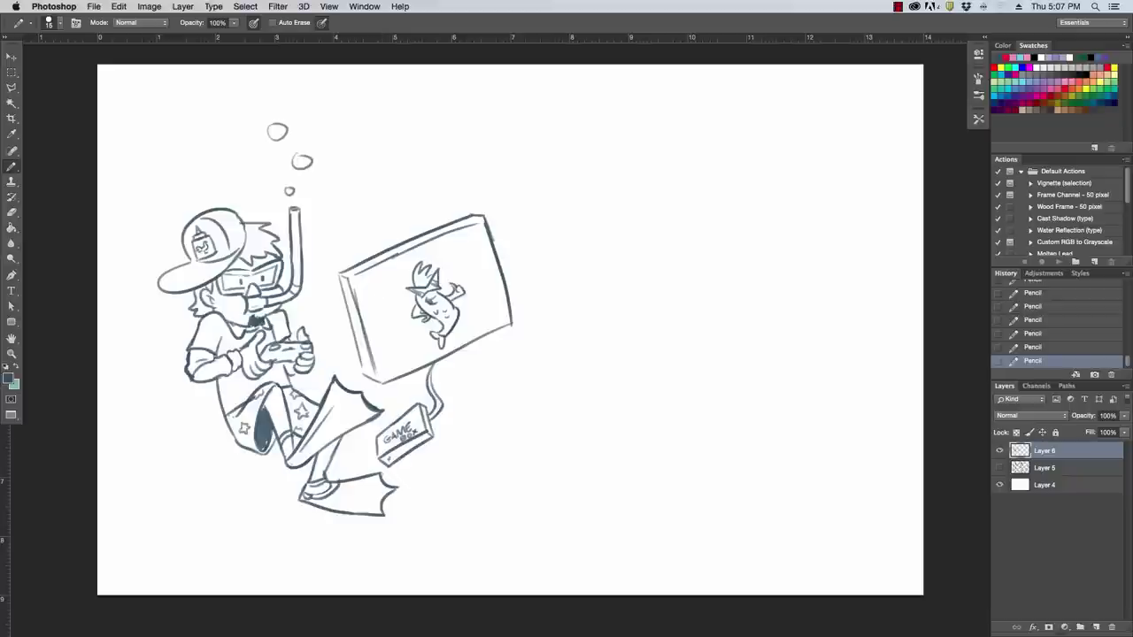
key("Tab")
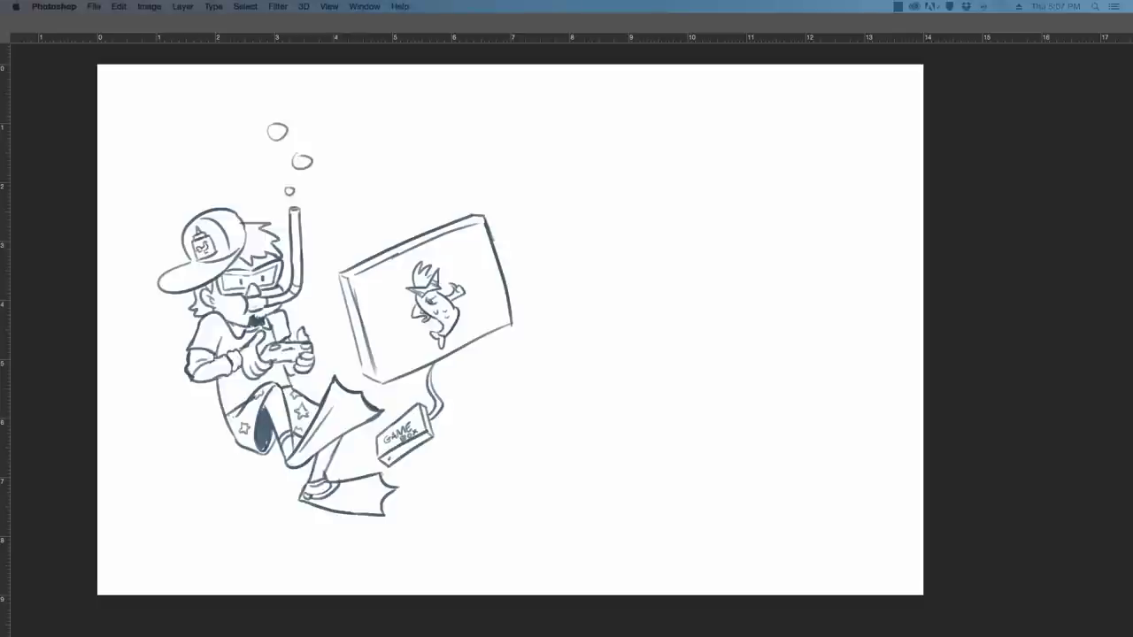
key("ctrl+z")
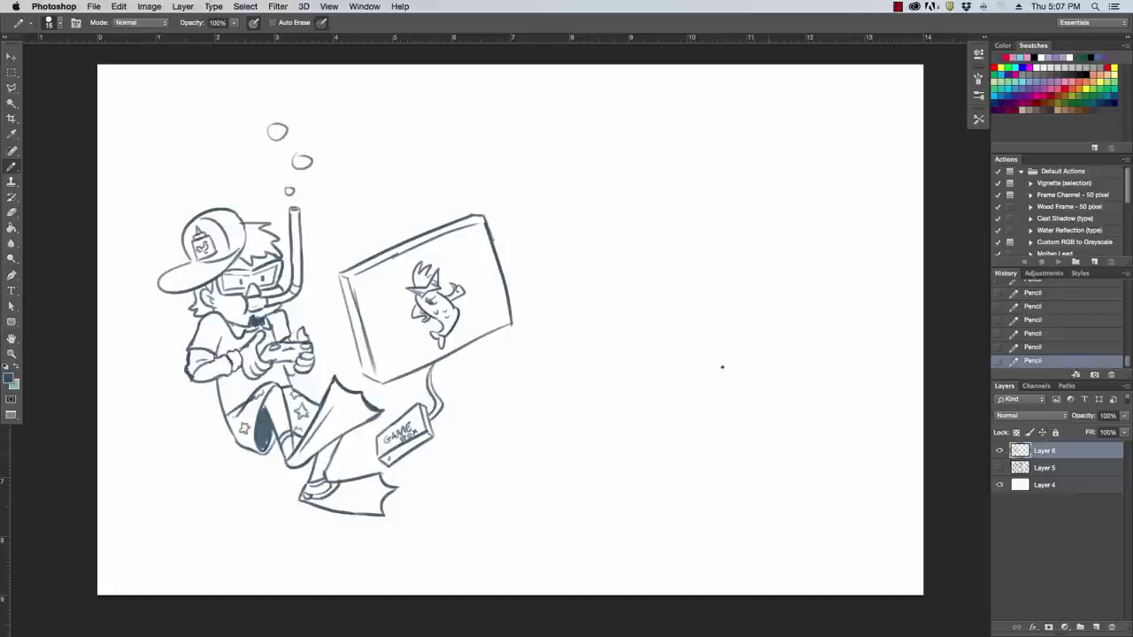
Step: Zoom out and enclose the whole gamer sketch in a polygonal lasso selection
key("z")
left_click_drag(617, 333, 595, 339)
key("l")
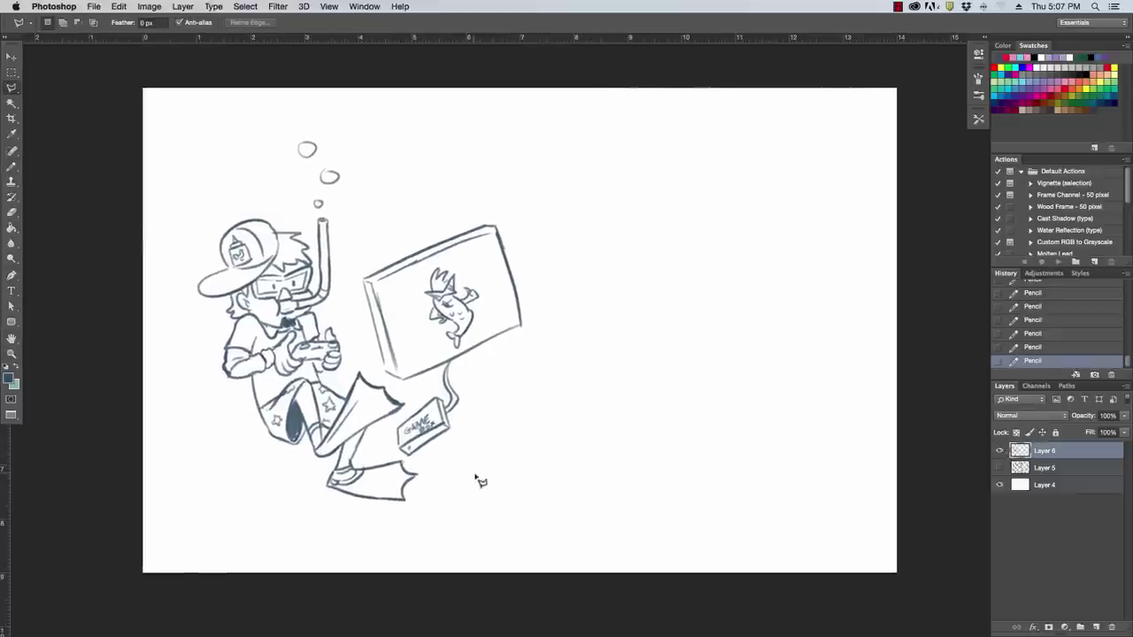
left_click(470, 507)
left_click(303, 546)
left_click(179, 432)
left_click(179, 188)
left_click(316, 91)
left_click(507, 147)
left_click(589, 266)
left_click(467, 511)
Step: Scale the selected sketch down, centre it on the page, deselect, and add a new empty layer
key("v")
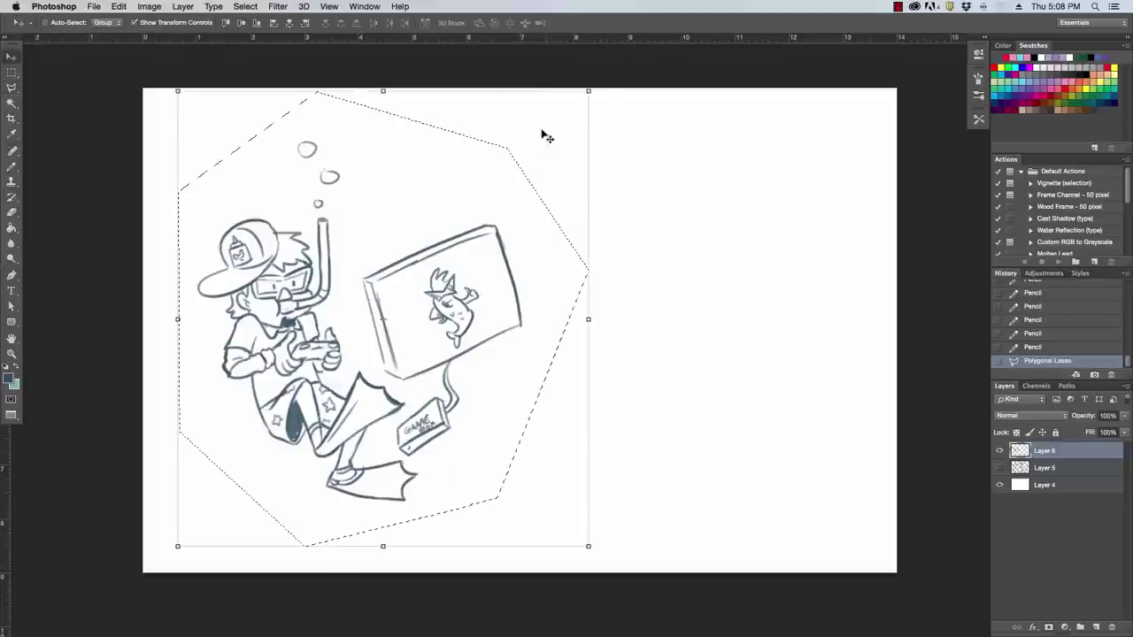
left_click_drag(589, 92, 466, 229)
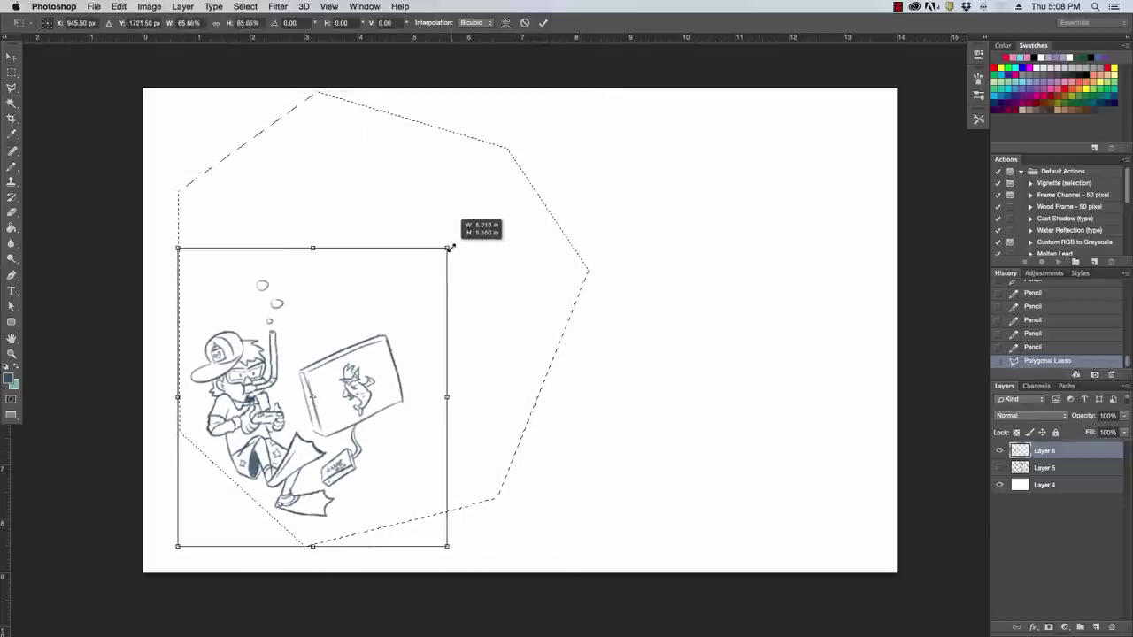
left_click_drag(428, 306, 608, 254)
key("Return")
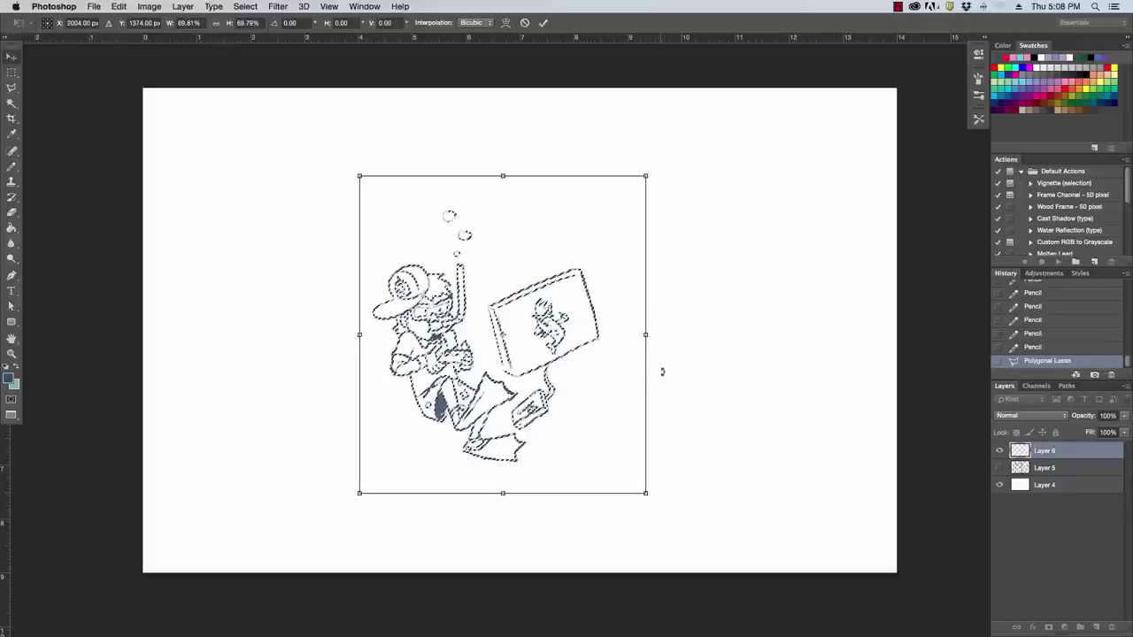
key("l")
key("ctrl+d")
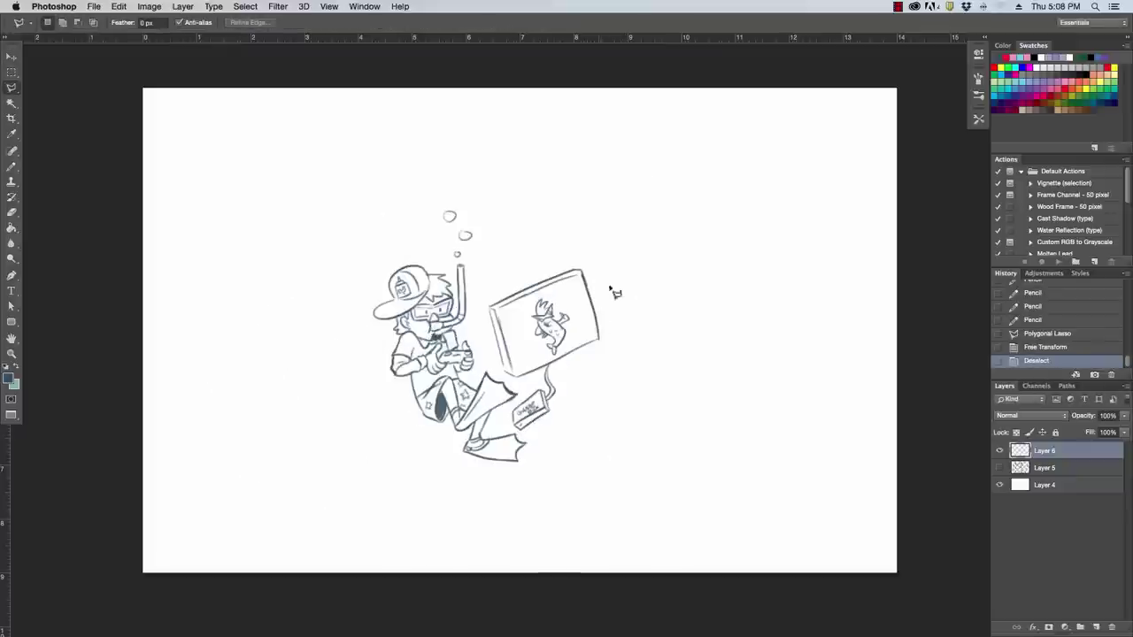
left_click(999, 451)
left_click(1096, 627)
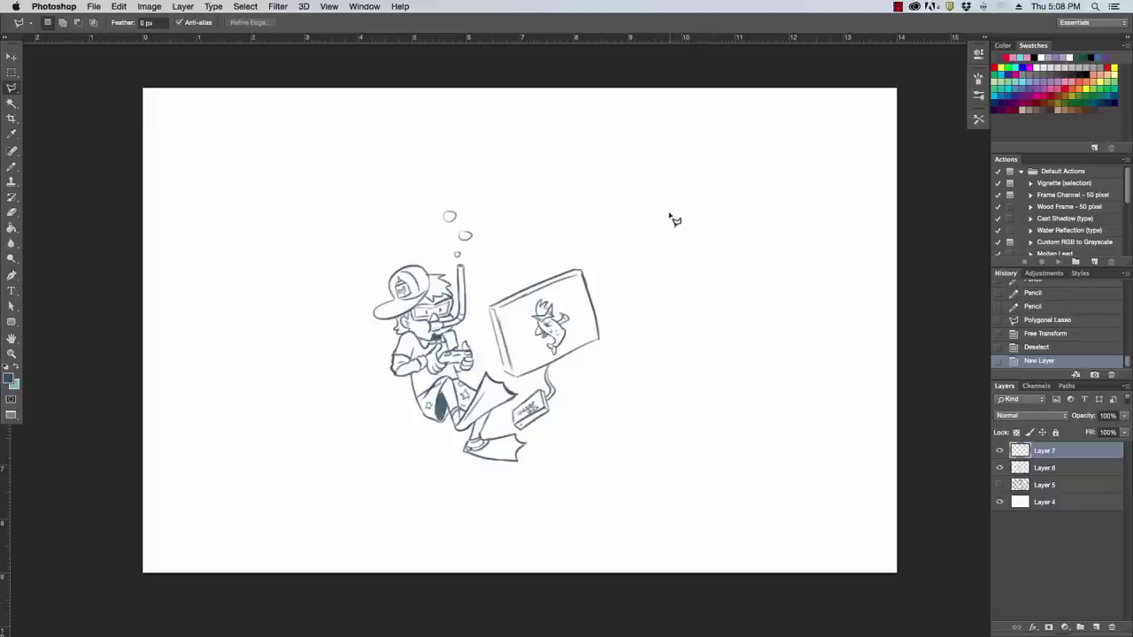
Step: Pencil the tank's left and right sides and curved top, erasing the top-left overshoot
key("b")
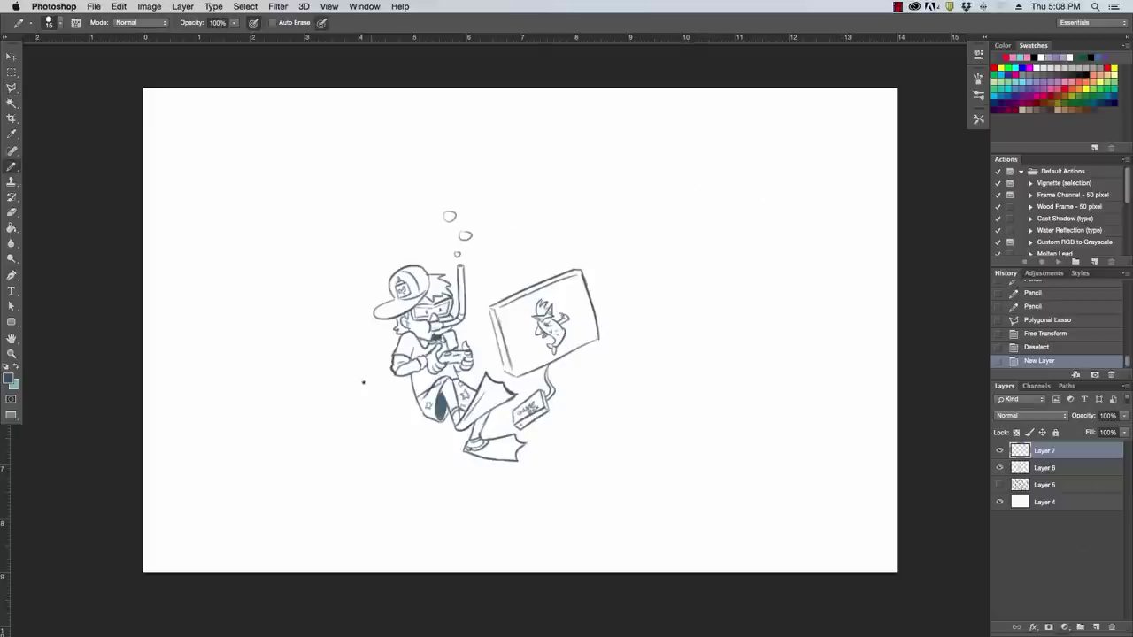
left_click_drag(331, 451, 366, 150)
key("ctrl+z")
left_click_drag(334, 463, 342, 157)
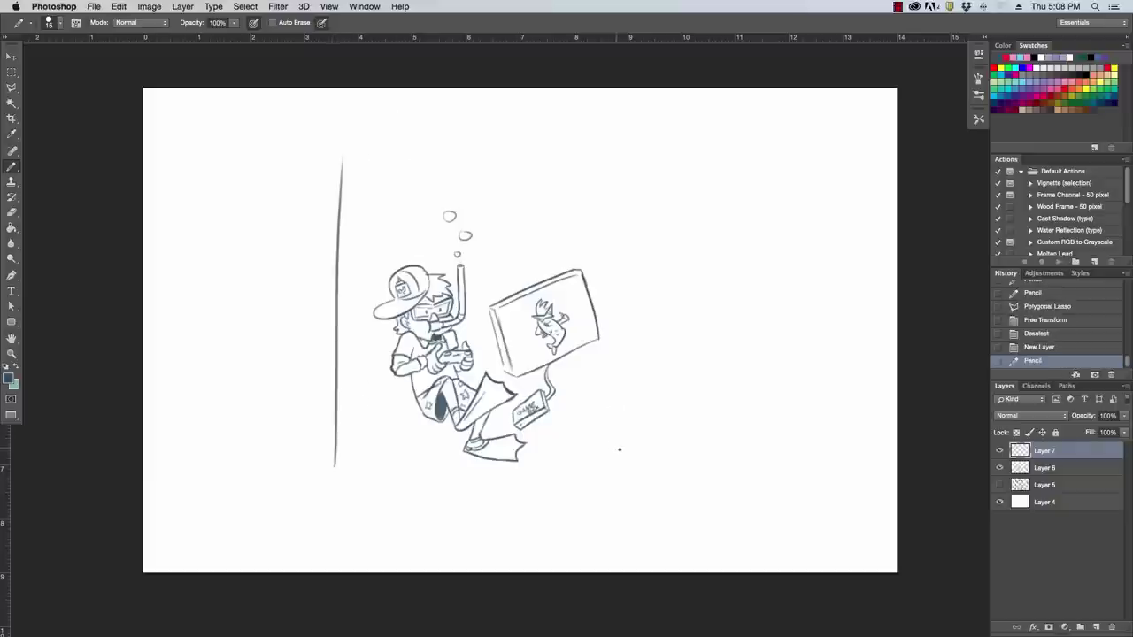
mouse_move(619, 468)
left_mouse_down()
mouse_move(634, 144)
mouse_move(341, 162)
left_mouse_up()
key("ctrl+z")
key("ctrl+z")
key("ctrl+z")
left_click_drag(635, 146, 329, 160)
key("e")
left_click(334, 157)
Step: Add a splash wave, droplets above the water, small bubbles, and a curved bottom line
key("b")
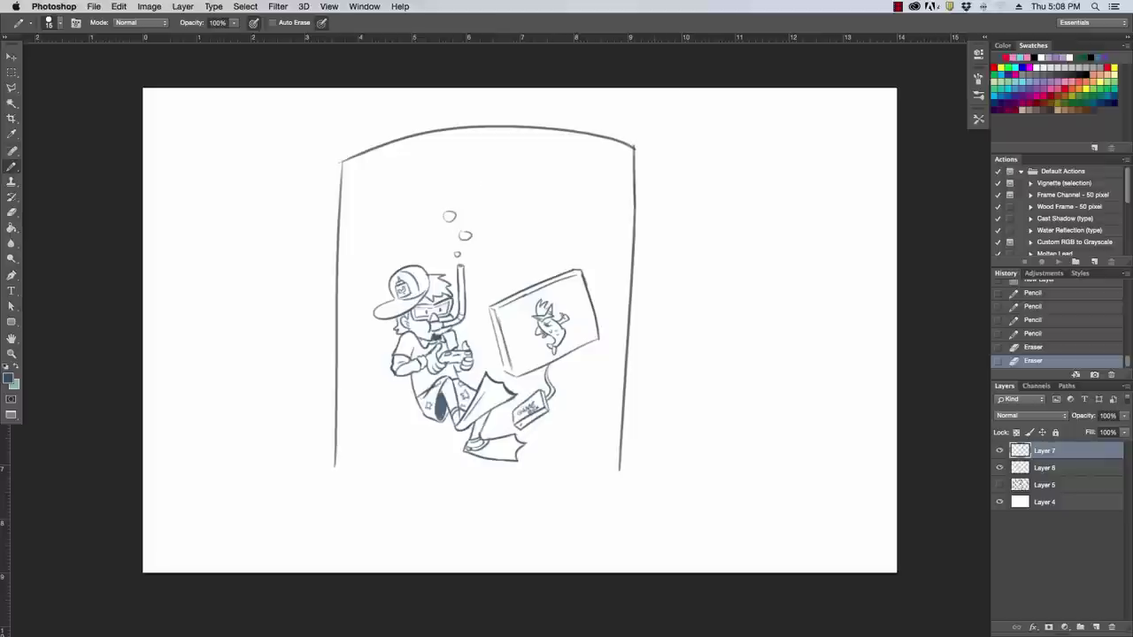
mouse_move(633, 177)
left_mouse_down()
mouse_move(586, 180)
mouse_move(571, 101)
mouse_move(465, 165)
left_mouse_up()
key("ctrl+z")
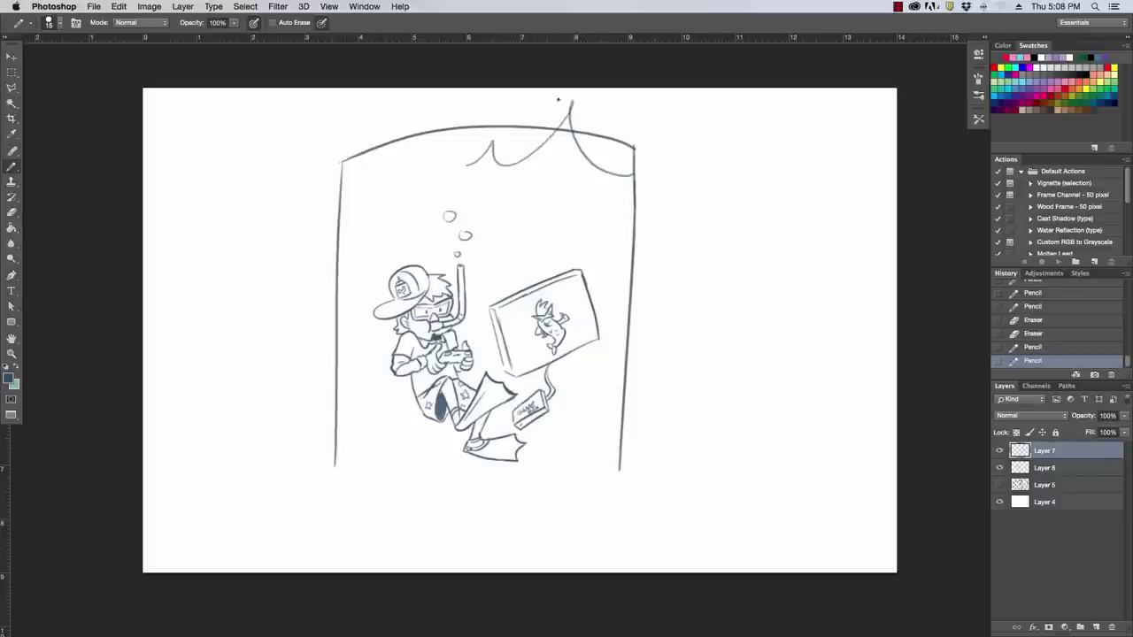
key("ctrl+z")
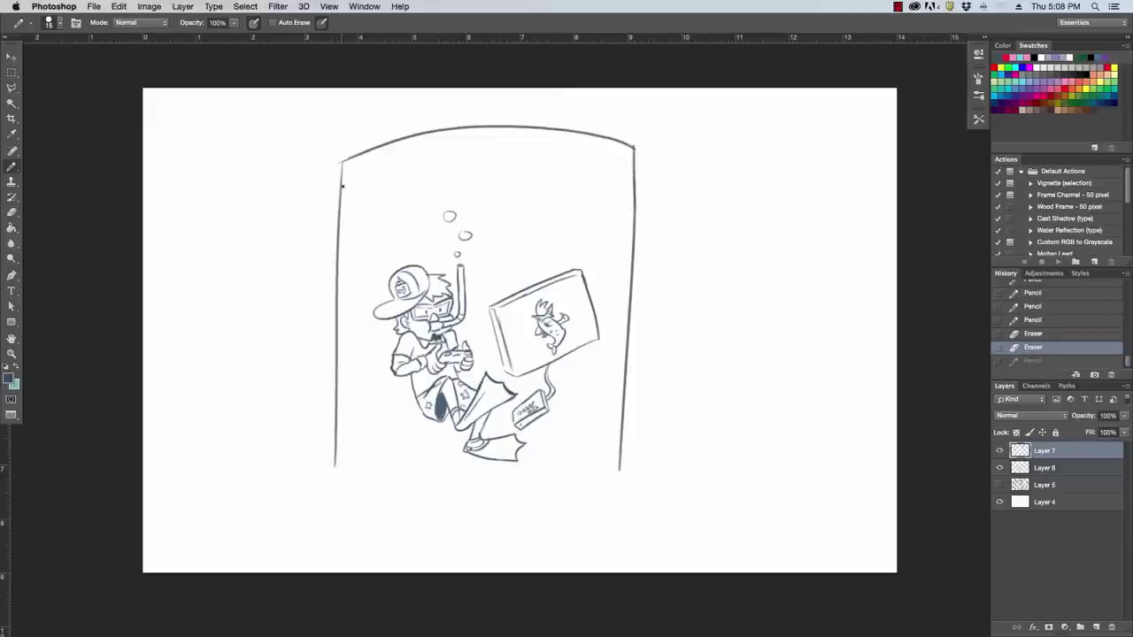
mouse_move(342, 186)
left_mouse_down()
mouse_move(381, 106)
mouse_move(484, 169)
mouse_move(488, 111)
mouse_move(571, 177)
mouse_move(599, 157)
mouse_move(633, 179)
left_mouse_up()
left_click(371, 92)
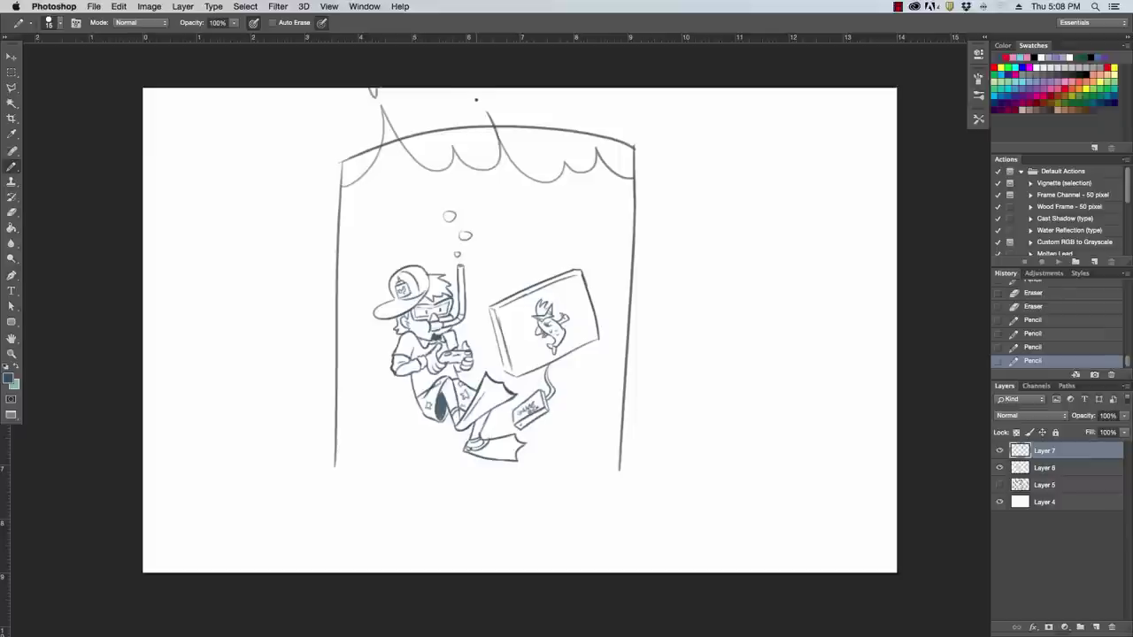
left_click_drag(476, 99, 479, 104)
left_click_drag(595, 232, 599, 233)
key("ctrl+z")
left_click_drag(368, 230, 369, 228)
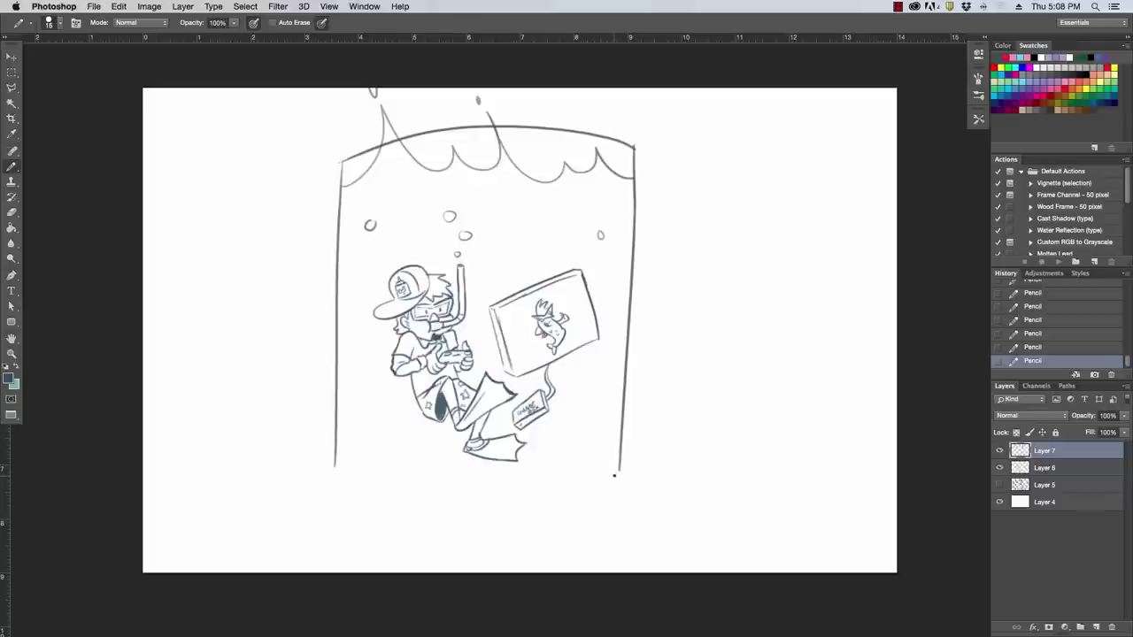
left_click_drag(616, 474, 337, 467)
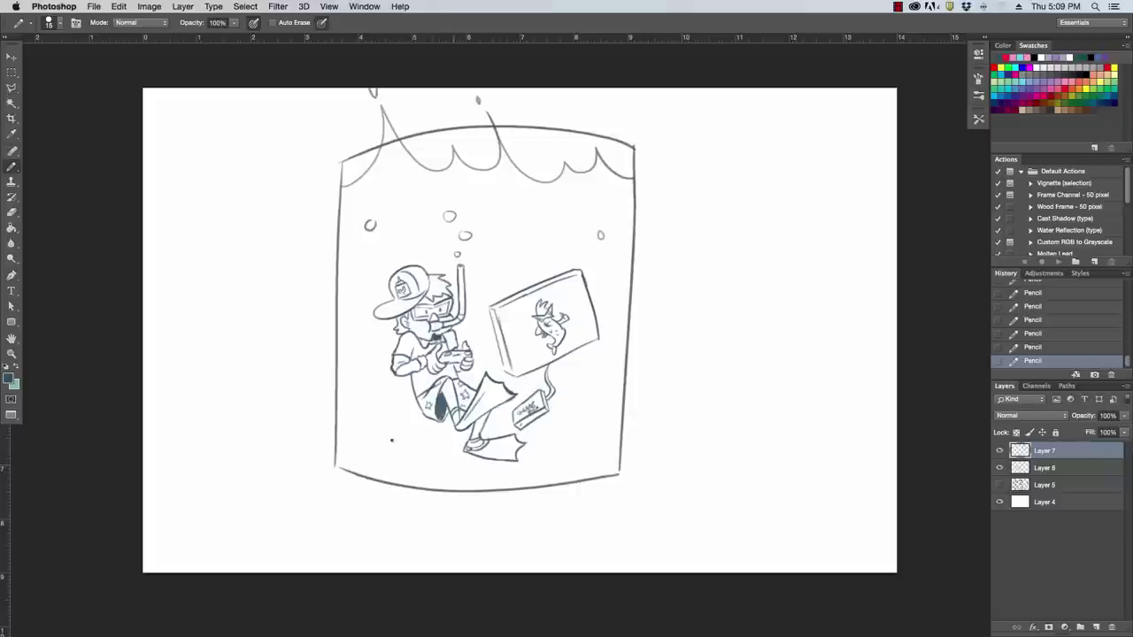
Step: Pencil the car body's scalloped rear and hood curving out from the tank's base
mouse_move(359, 473)
left_mouse_down()
mouse_move(232, 372)
mouse_move(224, 430)
mouse_move(249, 487)
left_mouse_up()
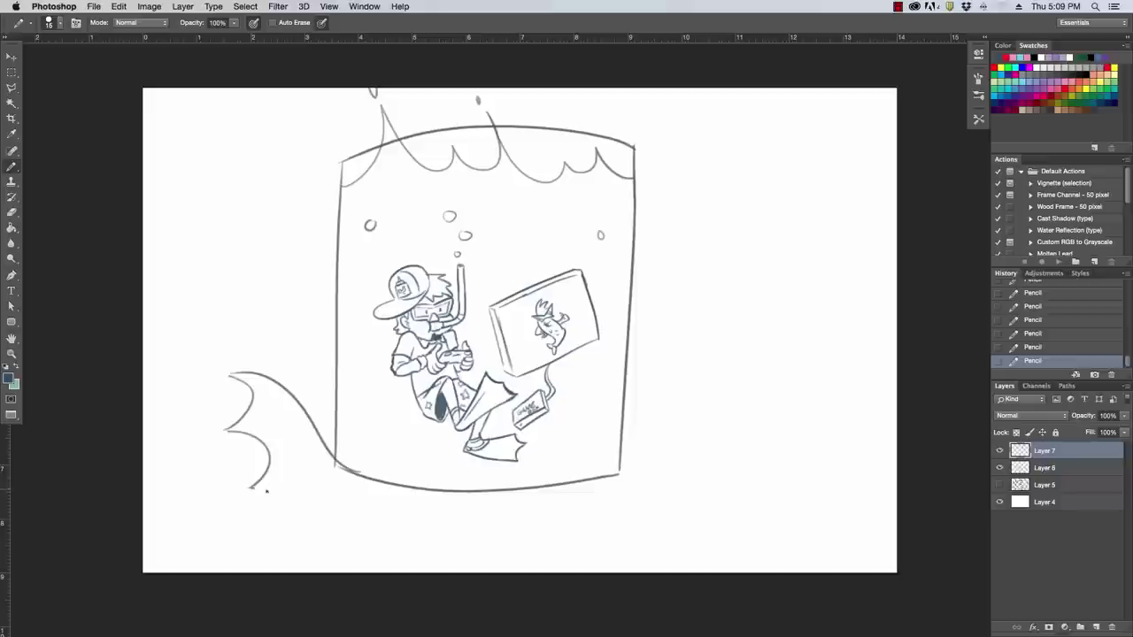
left_click_drag(250, 488, 256, 522)
left_click_drag(609, 478, 729, 522)
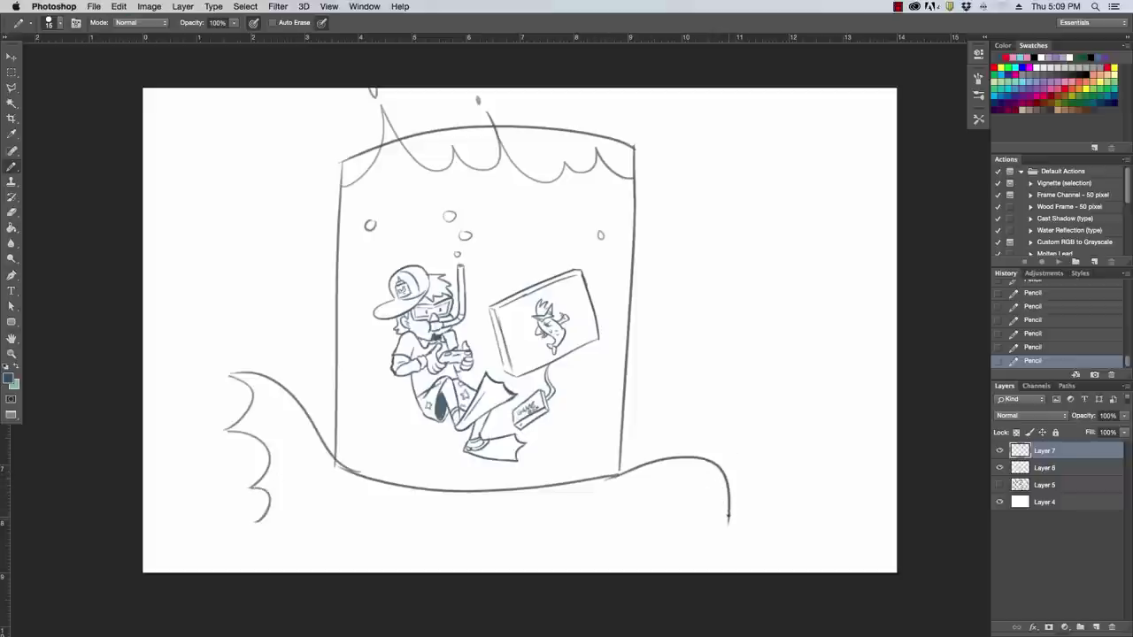
mouse_move(728, 520)
left_mouse_down()
mouse_move(636, 532)
mouse_move(605, 552)
left_mouse_up()
key("ctrl+z")
Step: Draw front and rear wheels, shade them dark gray with a larger brush, and erase hub highlights
mouse_move(607, 514)
left_mouse_down()
mouse_move(607, 550)
mouse_move(593, 553)
left_mouse_up()
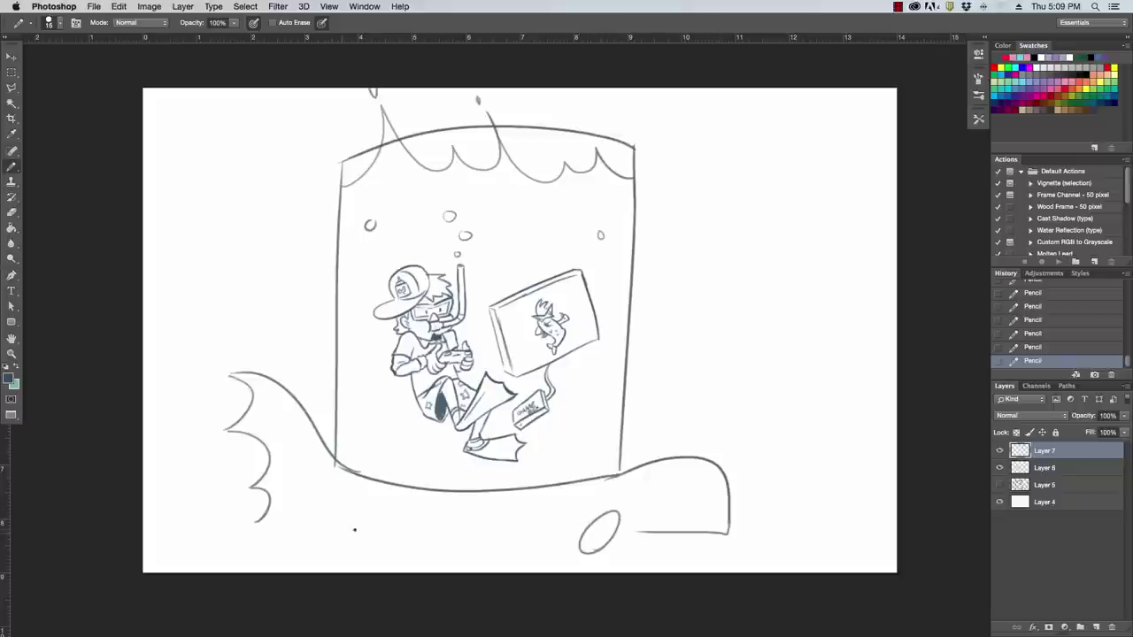
left_click_drag(366, 513, 336, 550)
left_click_drag(367, 514, 351, 549)
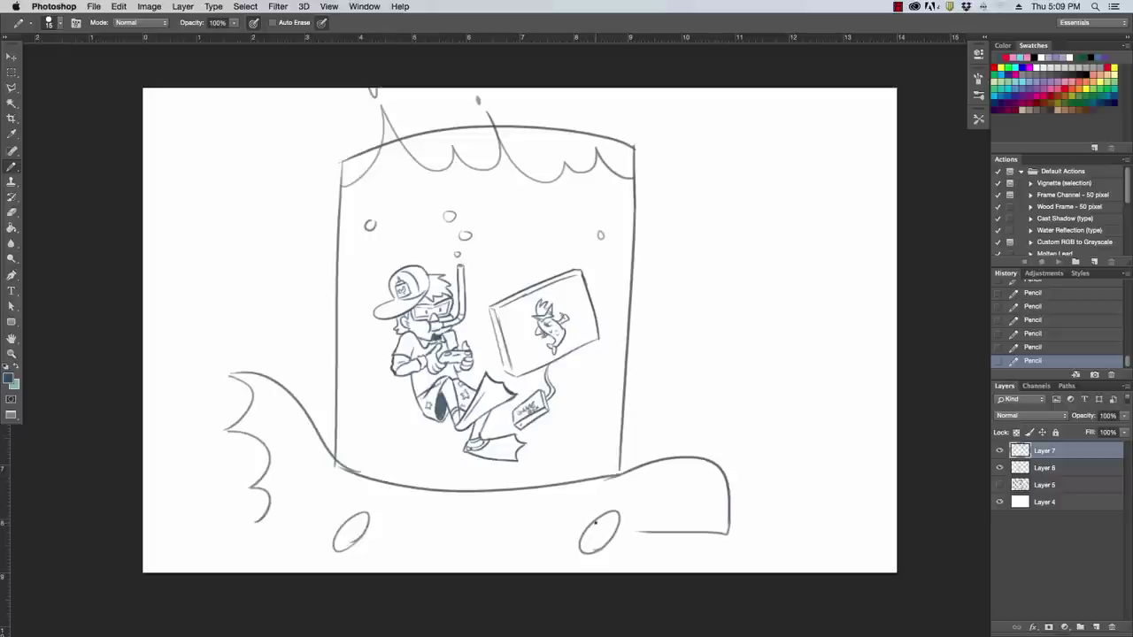
key("bracketright")
key("bracketright")
key("bracketright")
left_click_drag(588, 546, 604, 526)
left_click_drag(347, 542, 358, 524)
key("e")
left_click_drag(588, 537, 605, 524)
key("b")
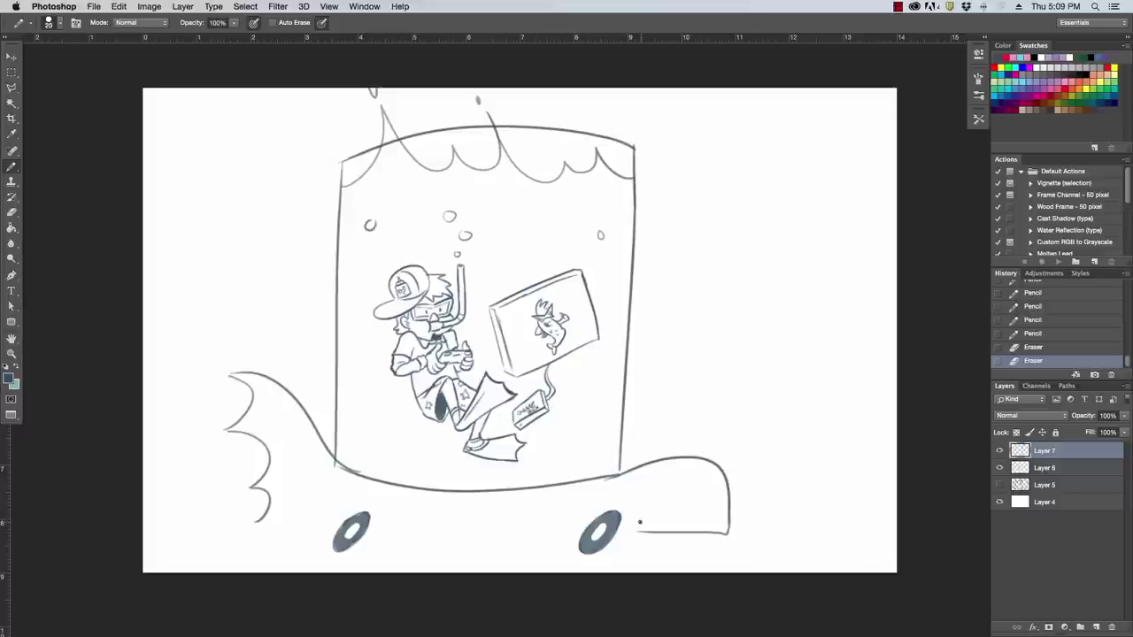
Step: With a smaller brush, draw the car's underside between and behind the wheels
key("bracketleft")
left_click_drag(635, 531, 386, 534)
key("ctrl+z")
left_click_drag(563, 531, 239, 531)
key("ctrl+z")
mouse_move(314, 531)
left_mouse_down()
mouse_move(255, 531)
mouse_move(262, 488)
left_mouse_up()
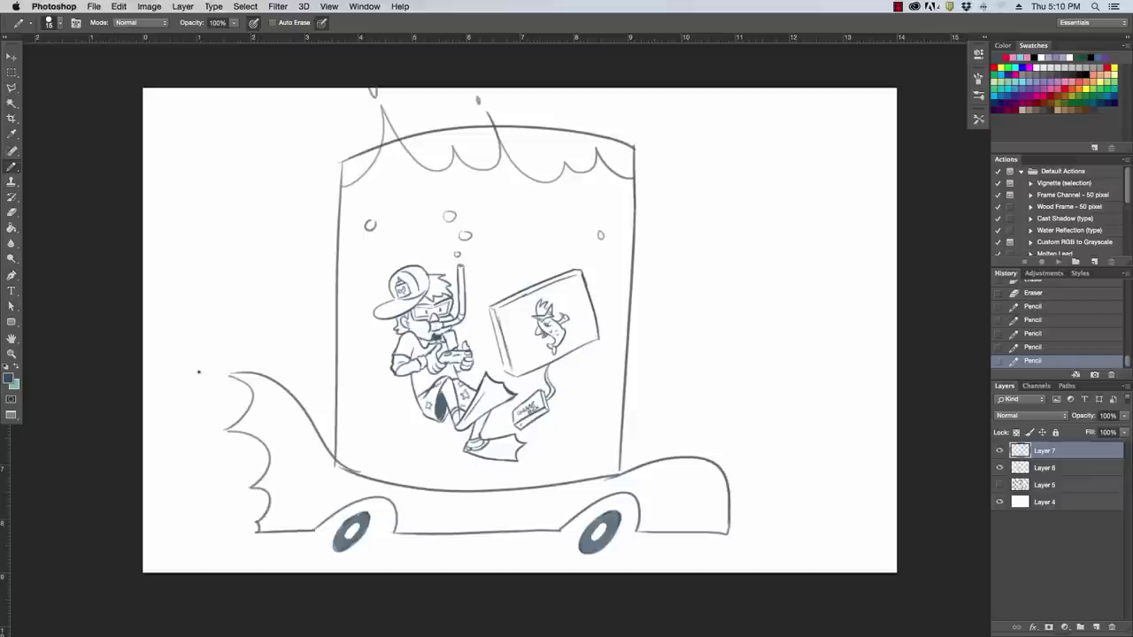
Step: Add horizontal speed lines trailing behind the car to the page edge, trimming one into a dash
left_click_drag(216, 366, 143, 359)
left_click_drag(194, 402, 144, 405)
left_click_drag(199, 434, 143, 433)
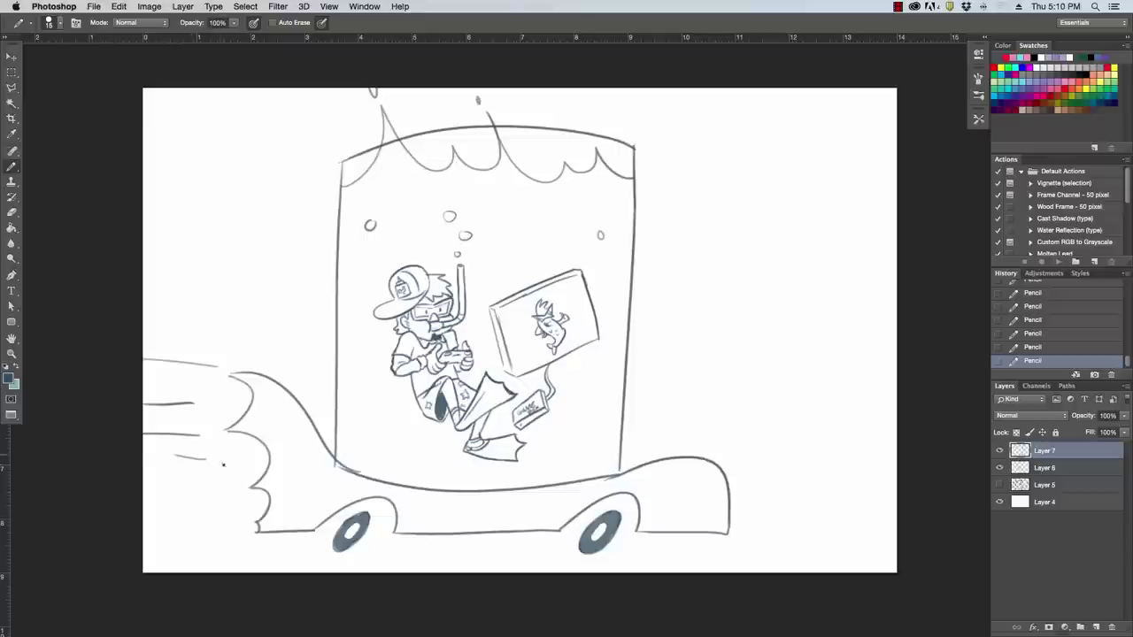
mouse_move(206, 460)
left_mouse_down()
mouse_move(181, 460)
mouse_move(143, 487)
left_mouse_up()
left_click_drag(244, 531, 143, 521)
key("ctrl+z")
left_click_drag(245, 529, 144, 519)
key("e")
mouse_move(159, 404)
left_mouse_down()
mouse_move(143, 405)
mouse_move(173, 402)
mouse_move(144, 398)
left_mouse_up()
key("b")
Step: Erase stray marks near the tank base and add a curved detail at the car's front
key("e")
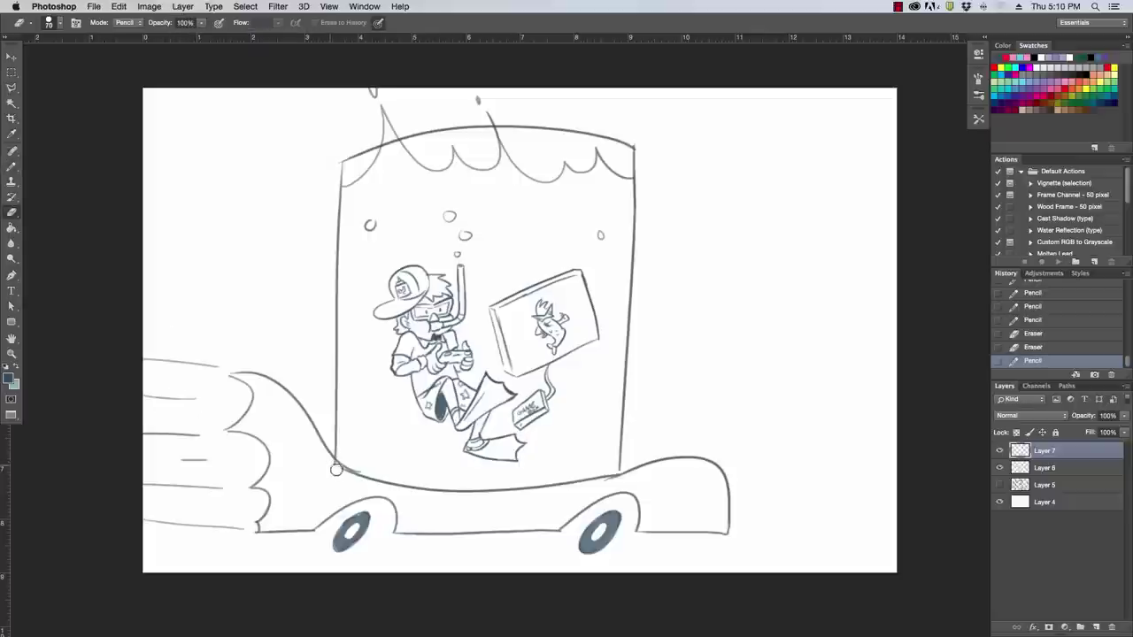
left_click_drag(339, 473, 335, 463)
left_click(359, 467)
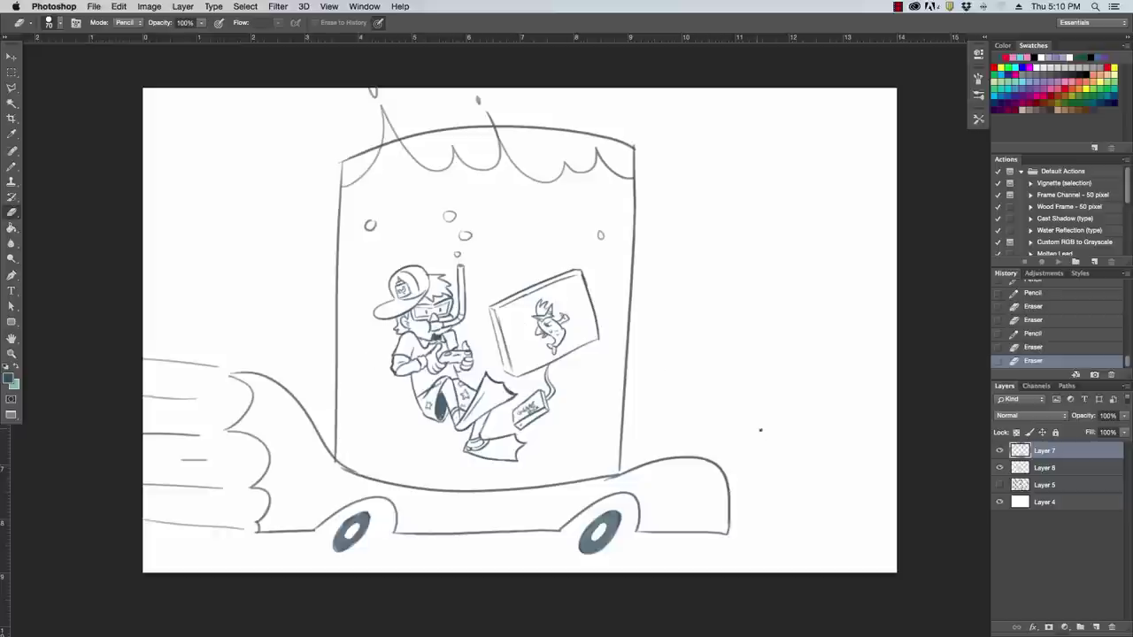
key("b")
left_click_drag(724, 481, 721, 522)
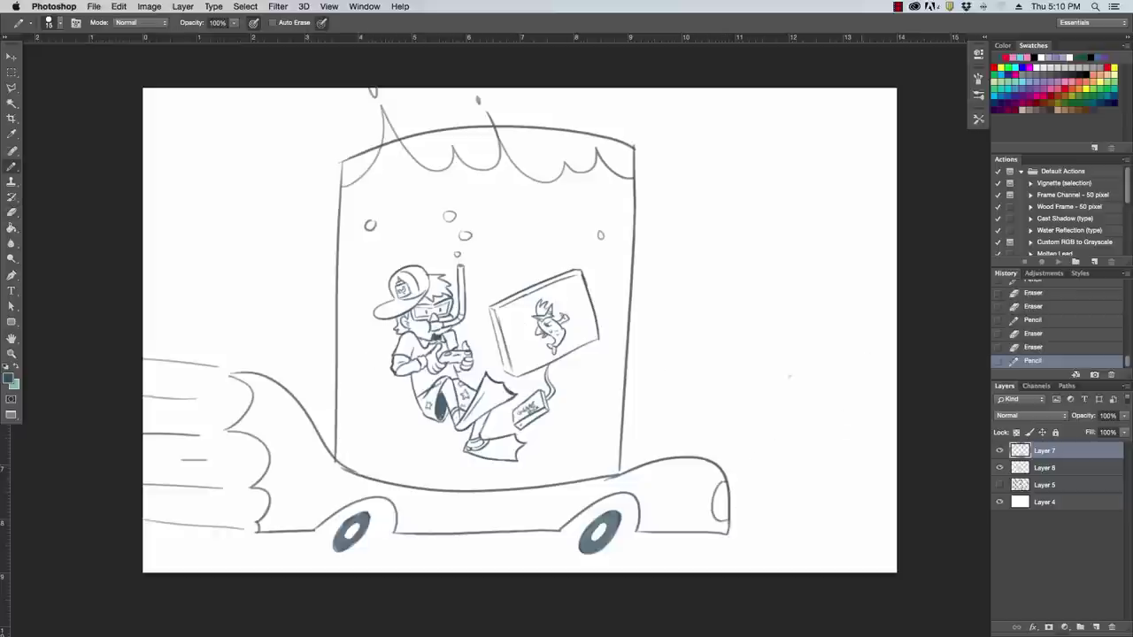
Step: Scale Layers 6 and 7 together to about 90% and move them right and down
key("v")
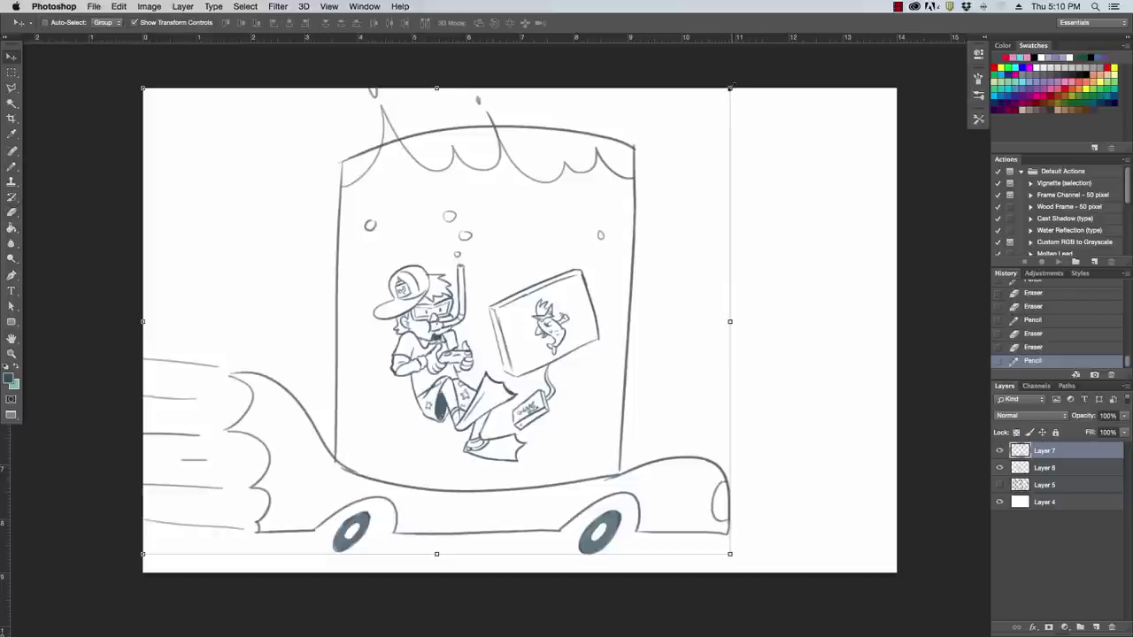
left_click_drag(729, 87, 734, 88)
key("Return")
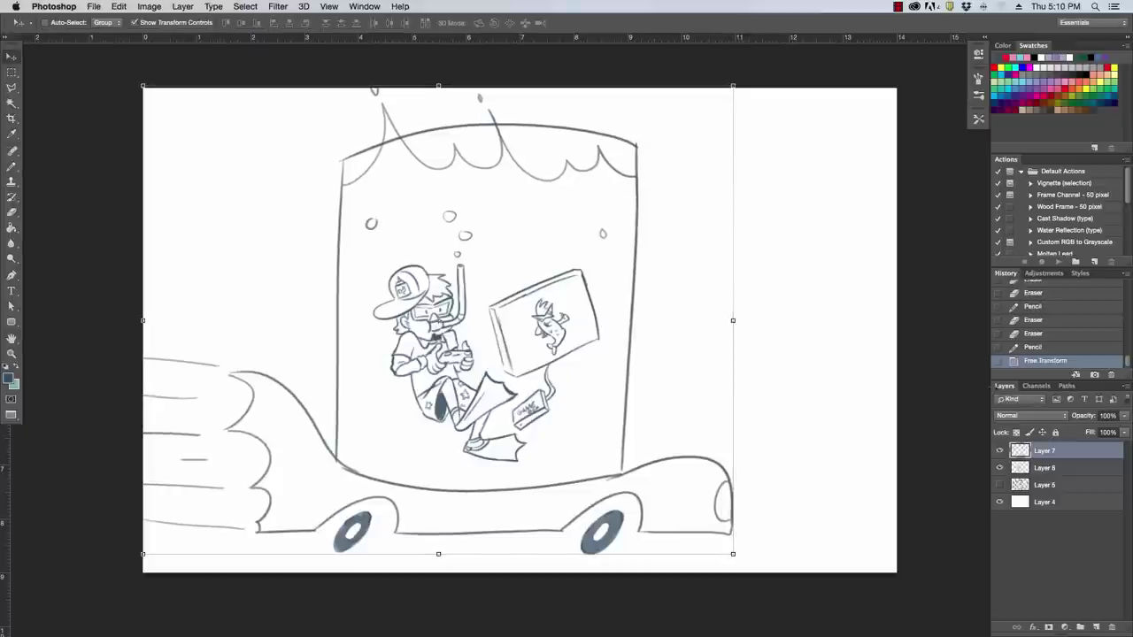
key("l")
left_click(1057, 468, "shift")
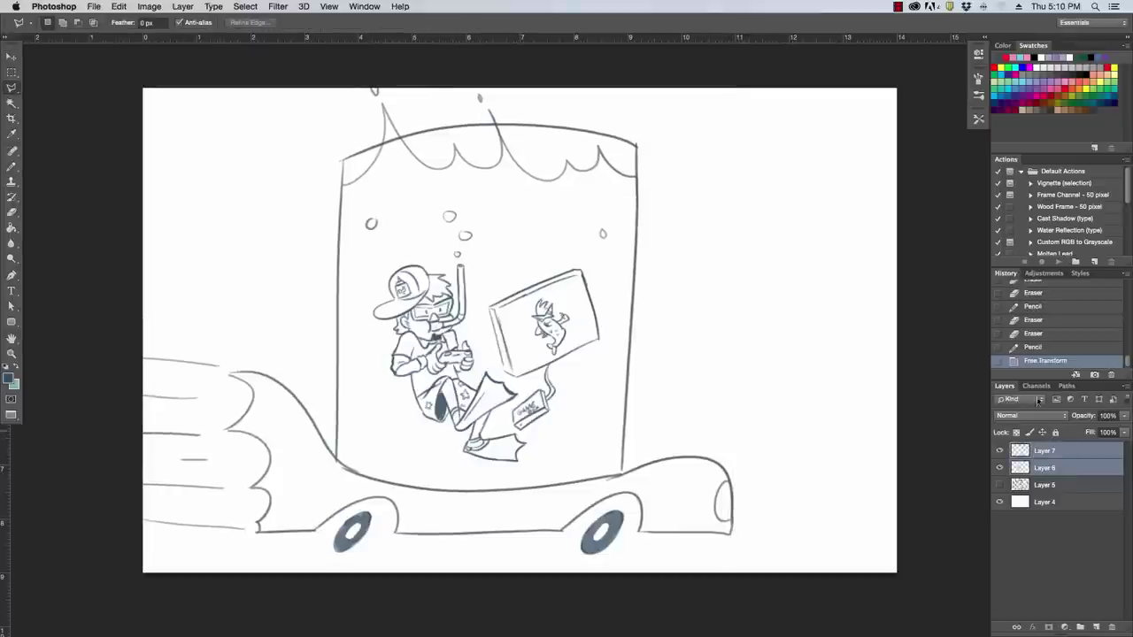
key("ctrl+t")
left_click_drag(736, 90, 696, 119)
mouse_move(655, 221)
left_mouse_down()
mouse_move(675, 238)
mouse_move(673, 224)
left_mouse_up()
key("Return")
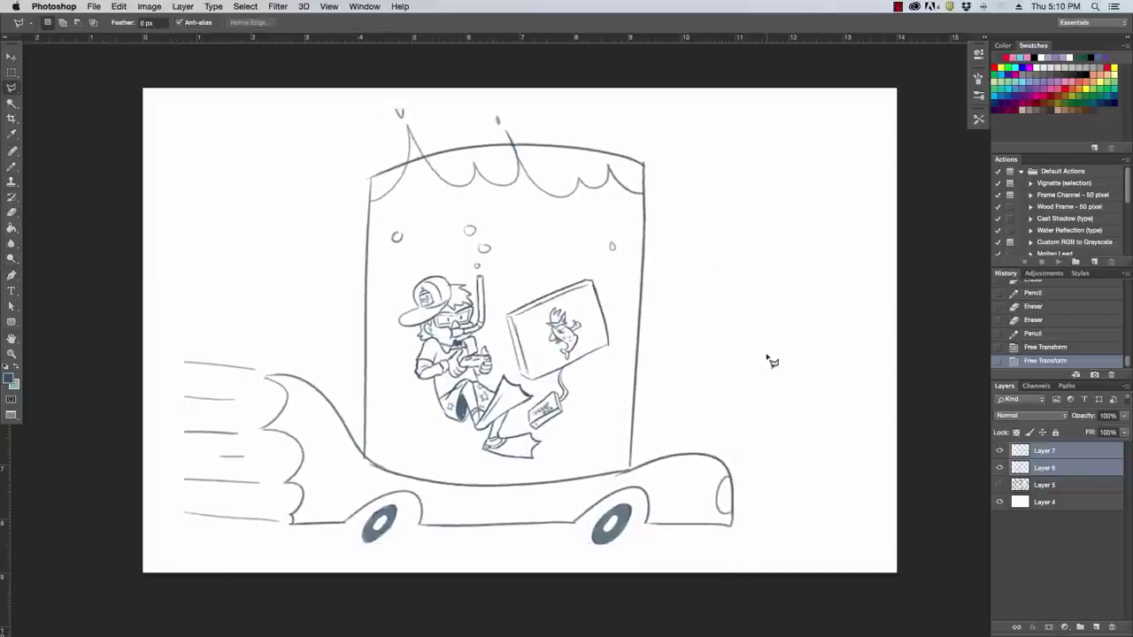
left_click(769, 358)
left_click(772, 359)
Step: On Layer 7, redraw the splash droplet above the tank and erase the stray mark
key("b")
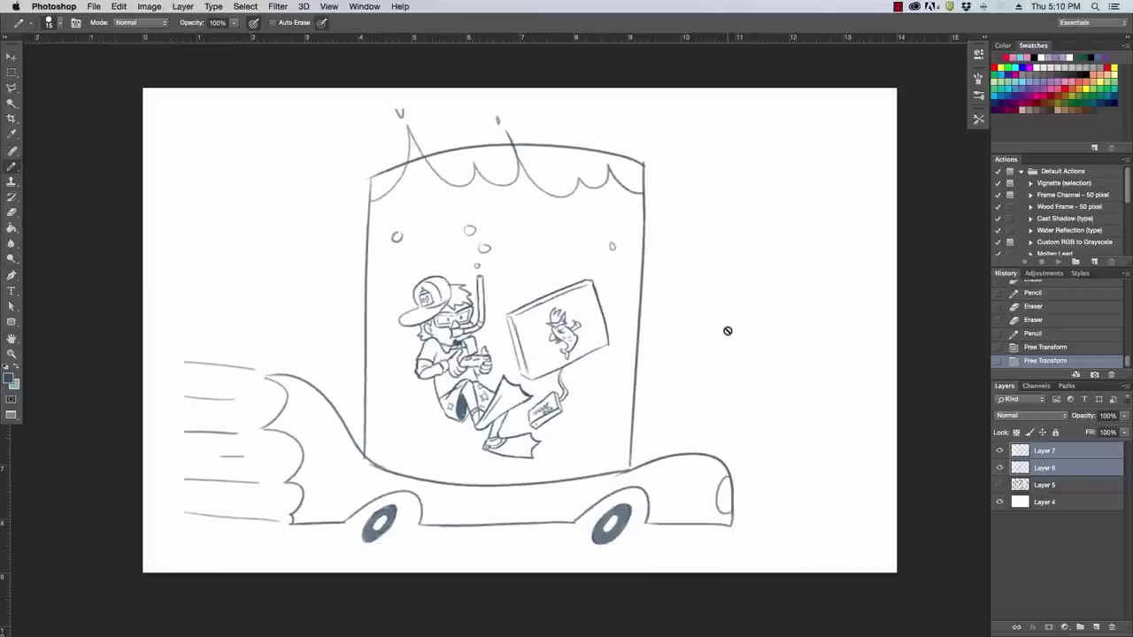
left_click(1067, 454)
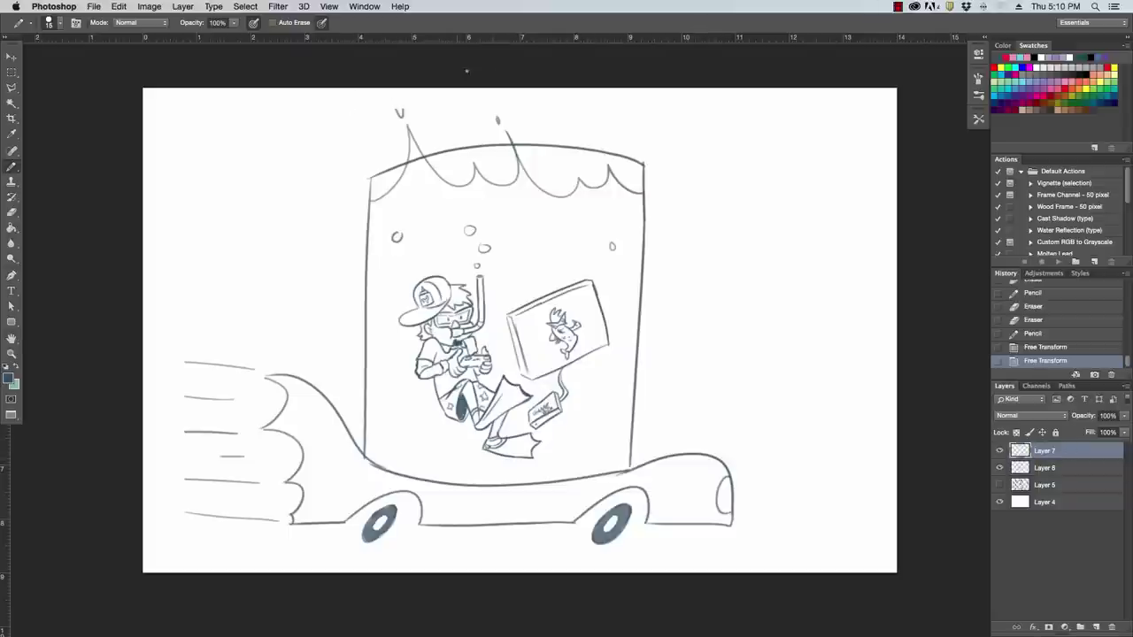
left_click_drag(398, 113, 413, 106)
key("ctrl+z")
key("e")
key("b")
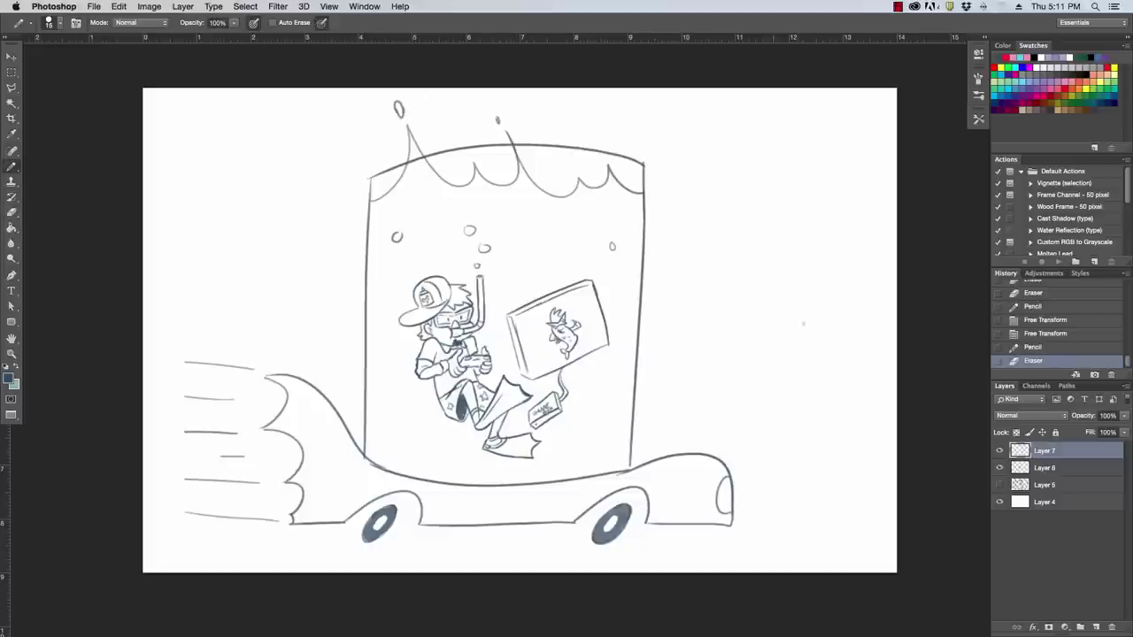
Step: Draw a straight road line under the car from behind it to the right page edge
left_click_drag(740, 502, 885, 501)
key("ctrl+z")
left_click_drag(740, 503, 896, 503)
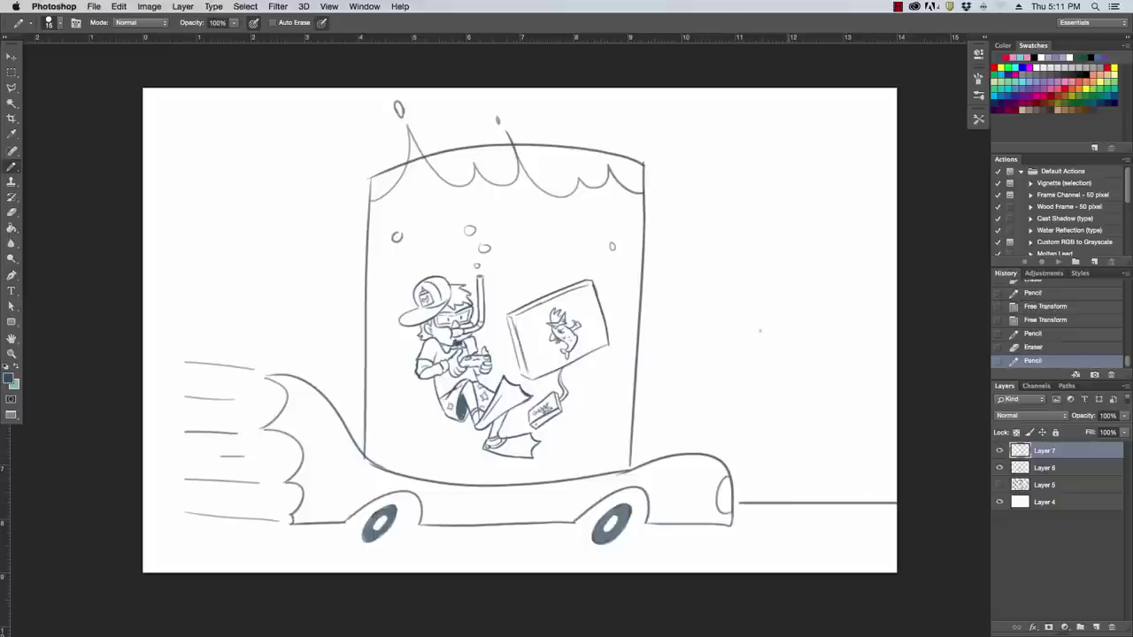
left_click_drag(142, 494, 270, 494)
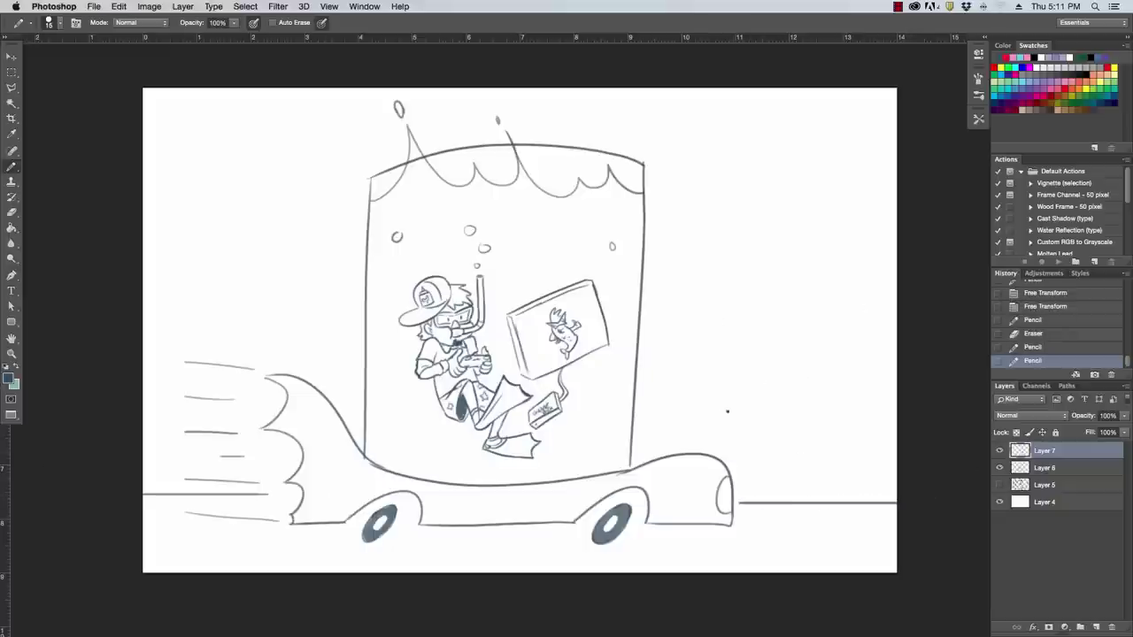
Step: Draw the signpost rising from the road and the sign box with a small top tab
left_click_drag(759, 503, 760, 375)
key("ctrl+z")
mouse_move(759, 504)
left_mouse_down()
mouse_move(759, 354)
mouse_move(770, 344)
mouse_move(726, 259)
mouse_move(804, 258)
mouse_move(809, 325)
left_mouse_up()
key("ctrl+z")
left_click_drag(779, 255, 806, 260)
right_click(805, 264)
key("Escape")
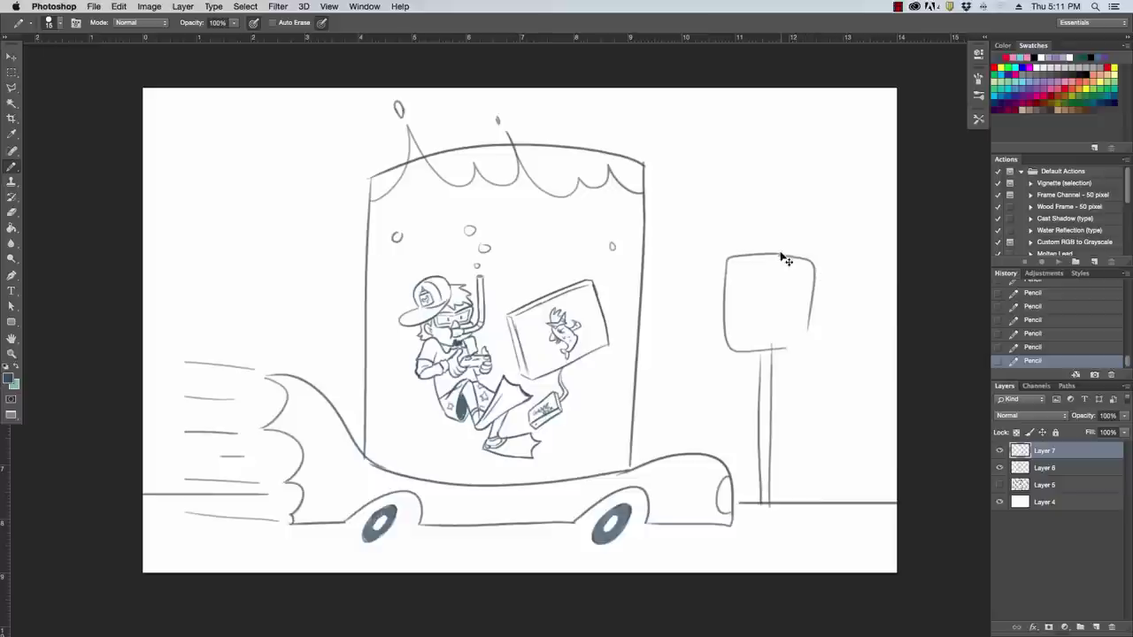
key("ctrl+z")
mouse_move(779, 254)
left_mouse_down()
mouse_move(813, 301)
mouse_move(809, 349)
left_mouse_up()
key("ctrl+z")
mouse_move(779, 255)
left_mouse_down()
mouse_move(814, 310)
mouse_move(810, 340)
mouse_move(774, 352)
left_mouse_up()
mouse_move(763, 255)
left_mouse_down()
mouse_move(765, 230)
mouse_move(778, 230)
mouse_move(777, 253)
left_mouse_up()
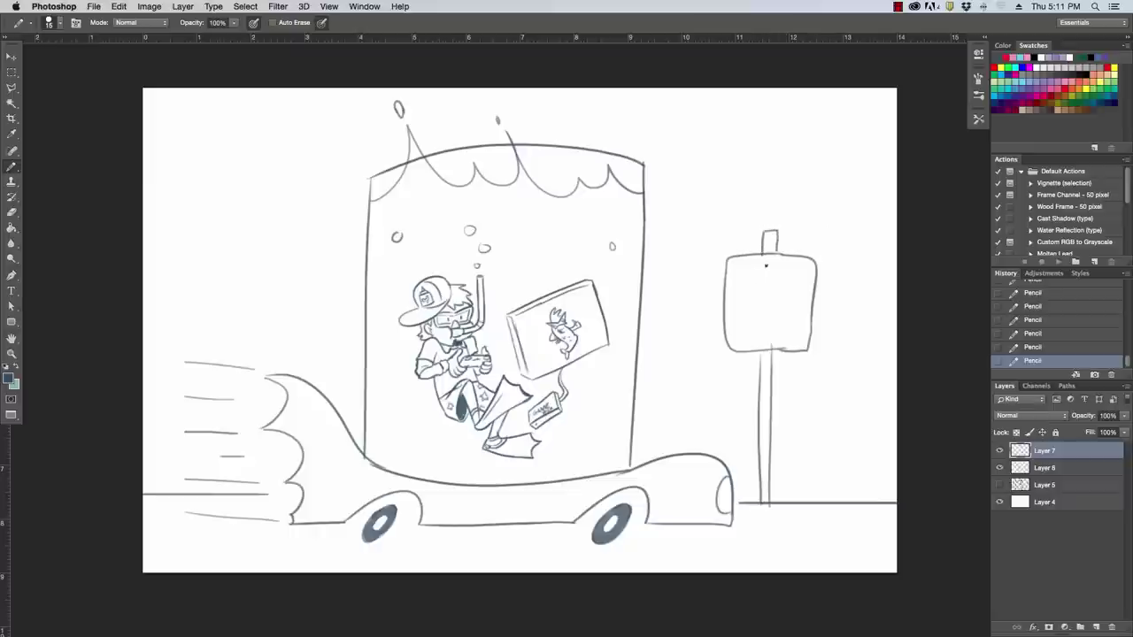
Step: Letter MARYLAND and 755 inside the sign, erase a stray mark, and zoom out
mouse_move(731, 274)
left_mouse_down()
mouse_move(740, 264)
mouse_move(743, 275)
mouse_move(768, 270)
left_mouse_up()
mouse_move(773, 264)
left_mouse_down()
mouse_move(766, 276)
mouse_move(803, 264)
mouse_move(805, 276)
left_mouse_up()
left_click(786, 266)
mouse_move(806, 264)
left_mouse_down()
mouse_move(805, 276)
mouse_move(724, 279)
left_mouse_up()
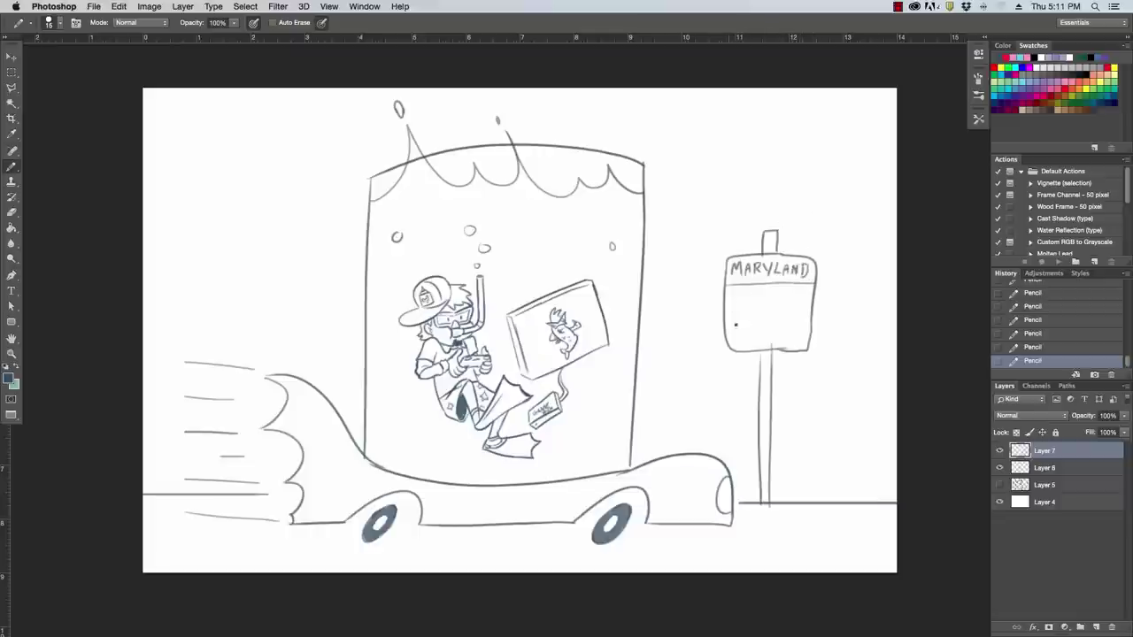
mouse_move(745, 328)
left_mouse_down()
mouse_move(734, 298)
mouse_move(760, 314)
mouse_move(762, 331)
mouse_move(795, 298)
mouse_move(775, 344)
left_mouse_up()
key("e")
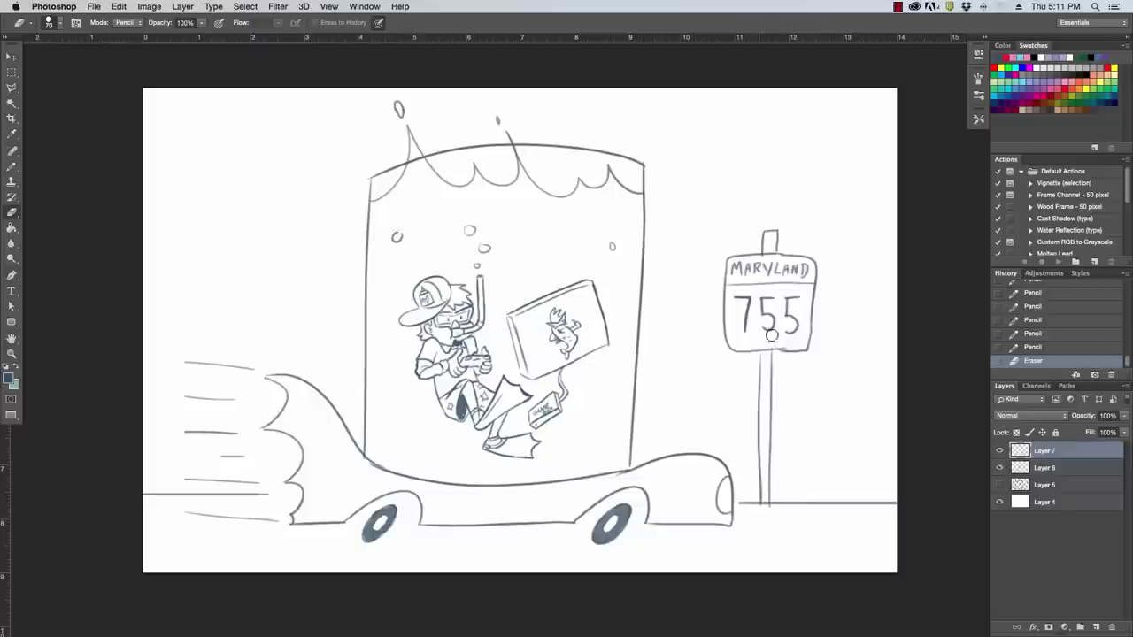
key("b")
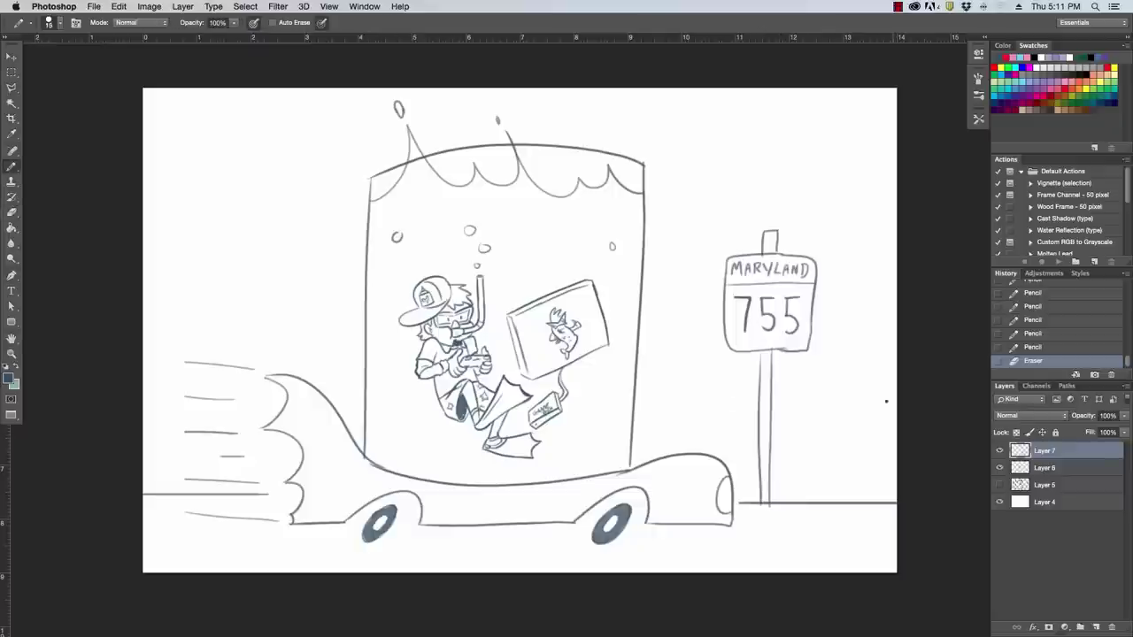
left_click_drag(877, 415, 869, 406)
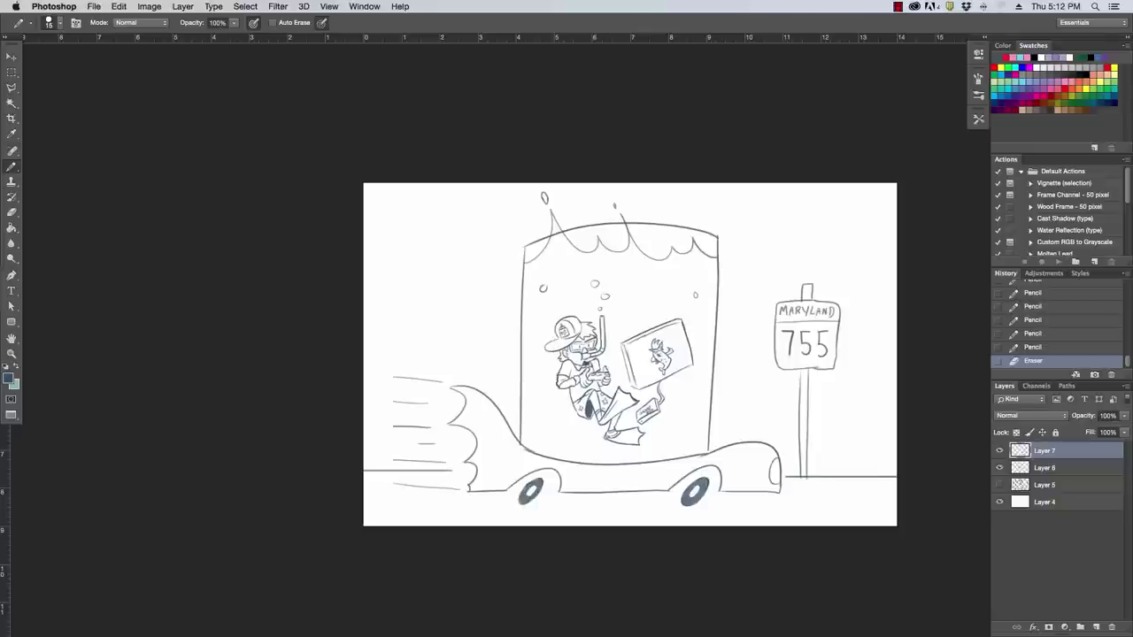
key("Tab")
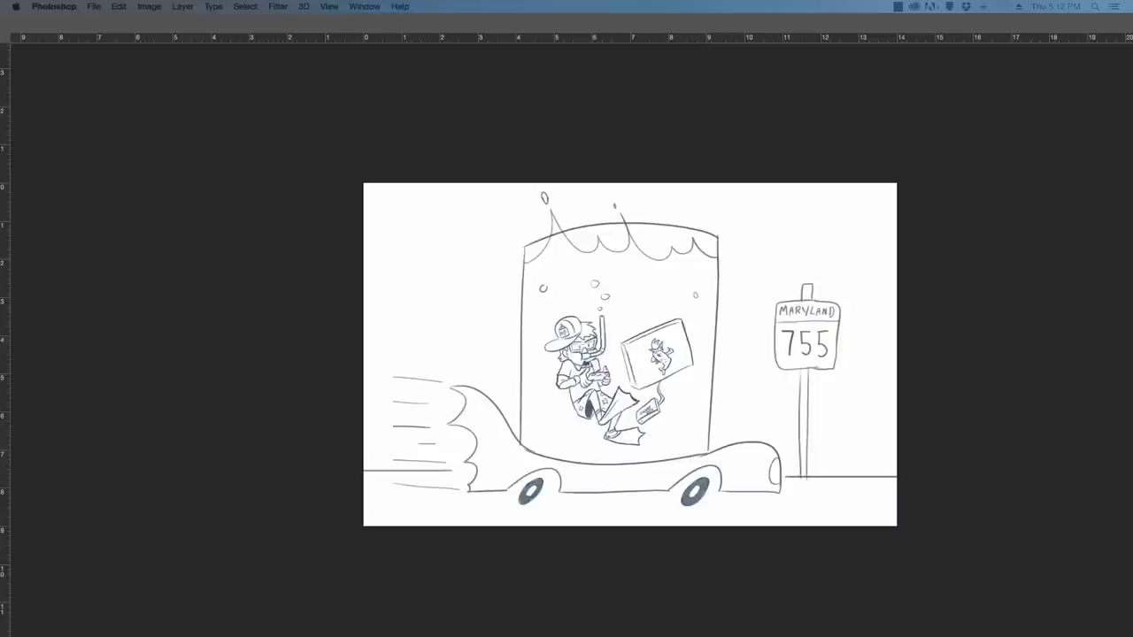
key("Tab")
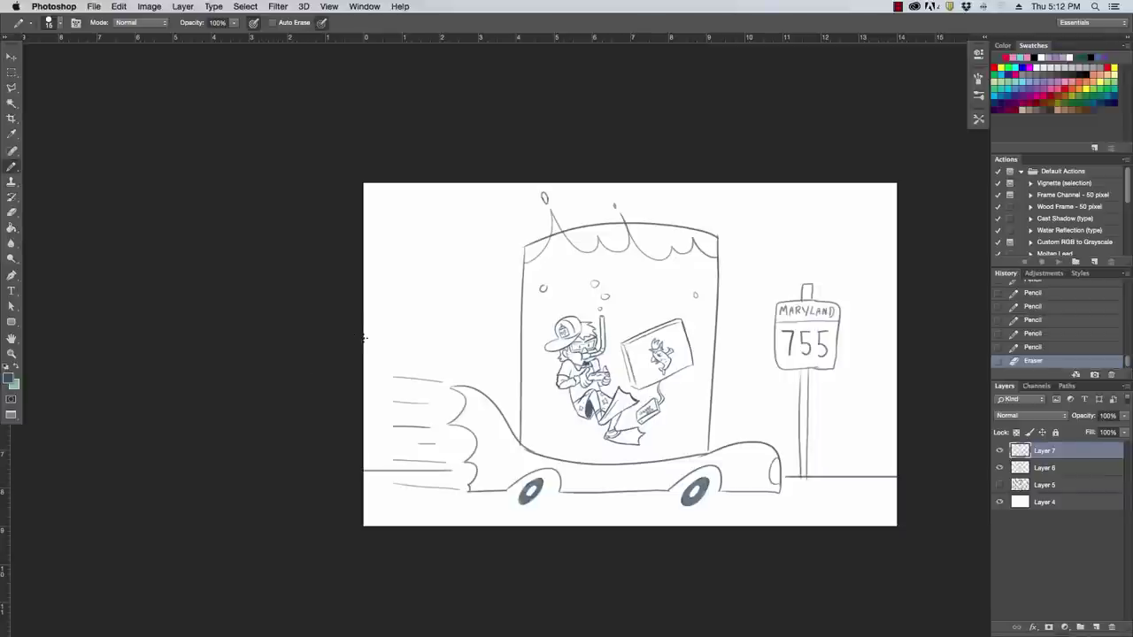
key("super+plus")
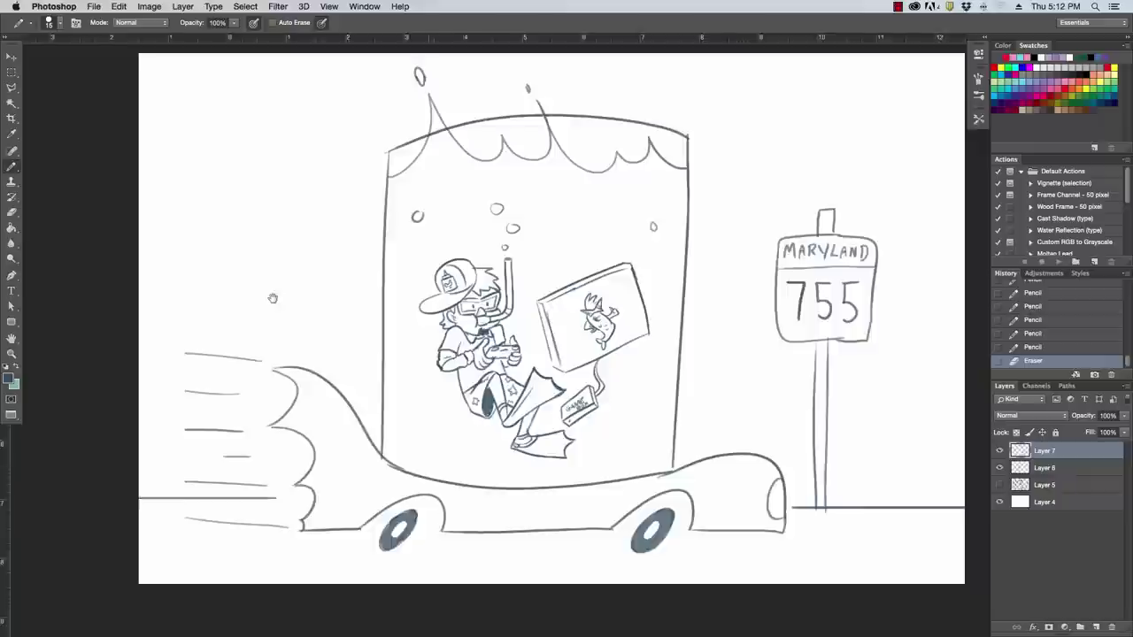
Step: Pan the view and hide the panels to look at the tank-car sketch alone
left_click_drag(268, 298, 287, 329)
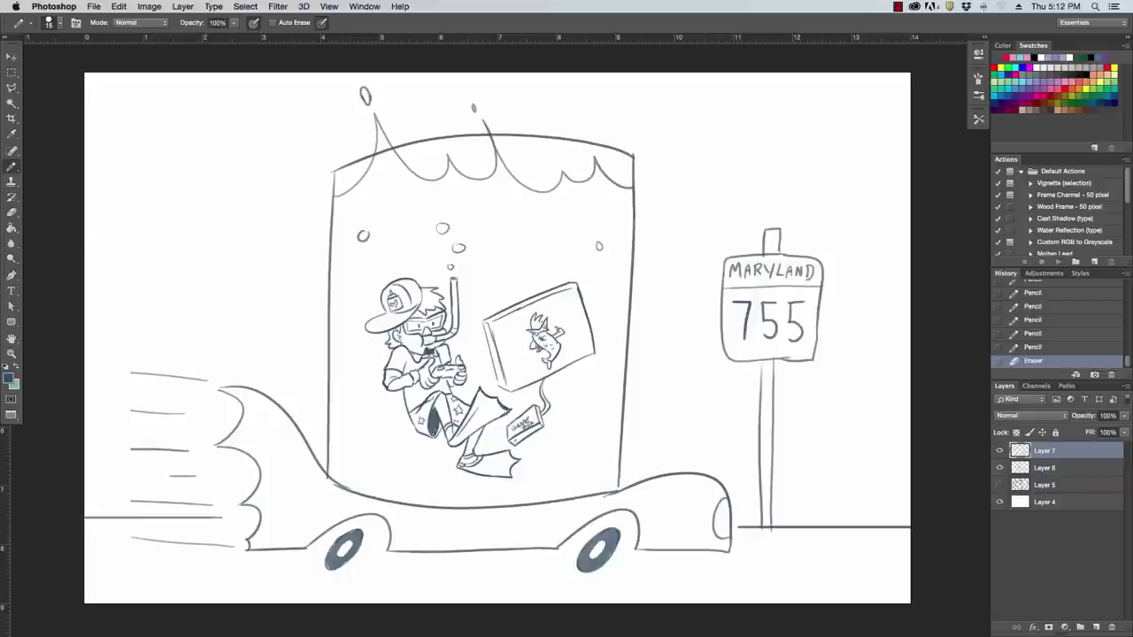
key("Tab")
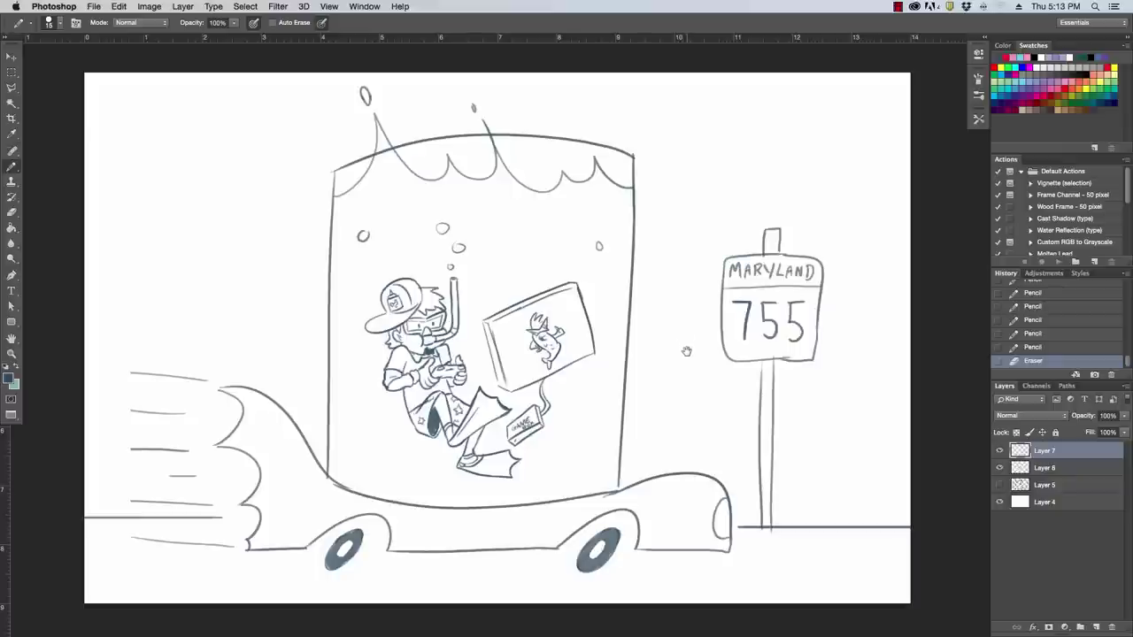
left_click_drag(686, 354, 678, 346)
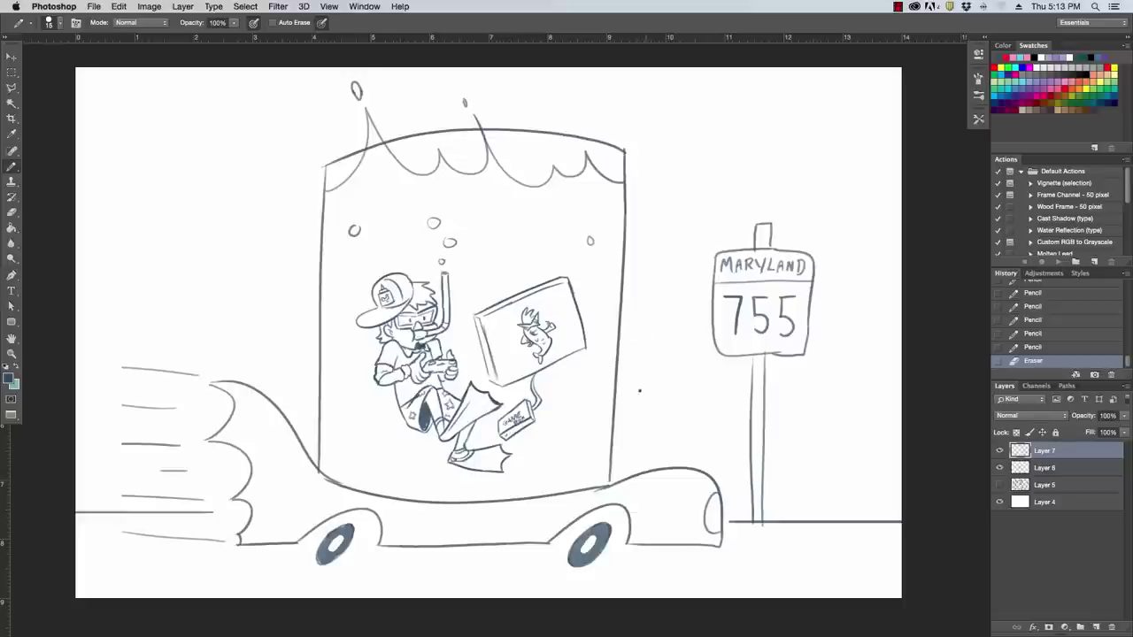
Step: Merge Layer 6 into Layer 7
left_click(1042, 472, "shift")
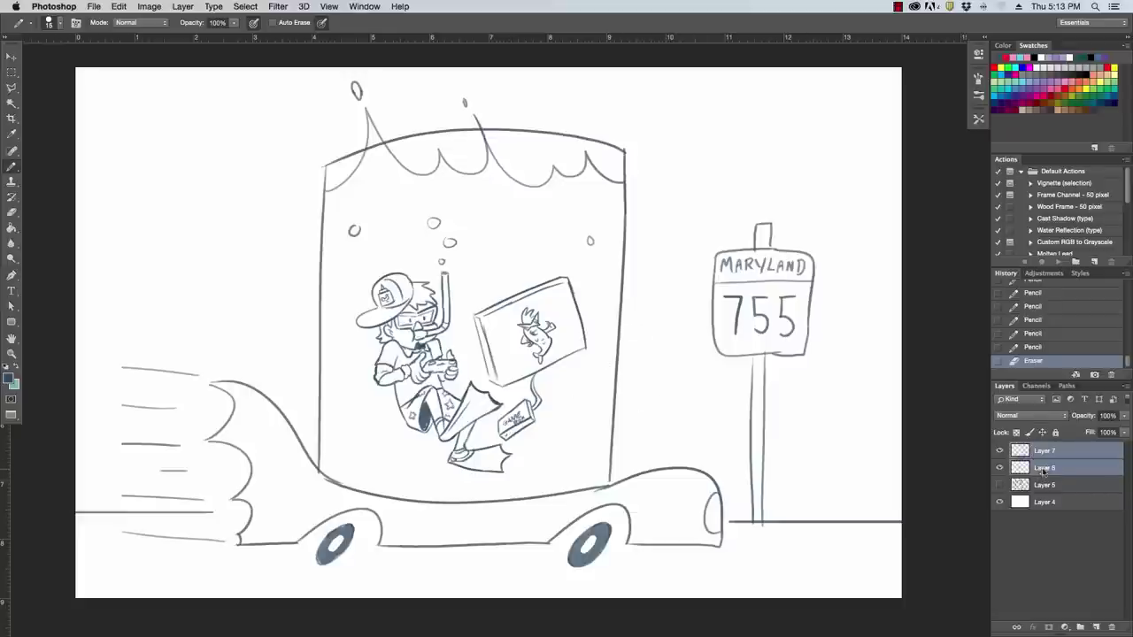
right_click(1043, 472)
left_click(907, 471)
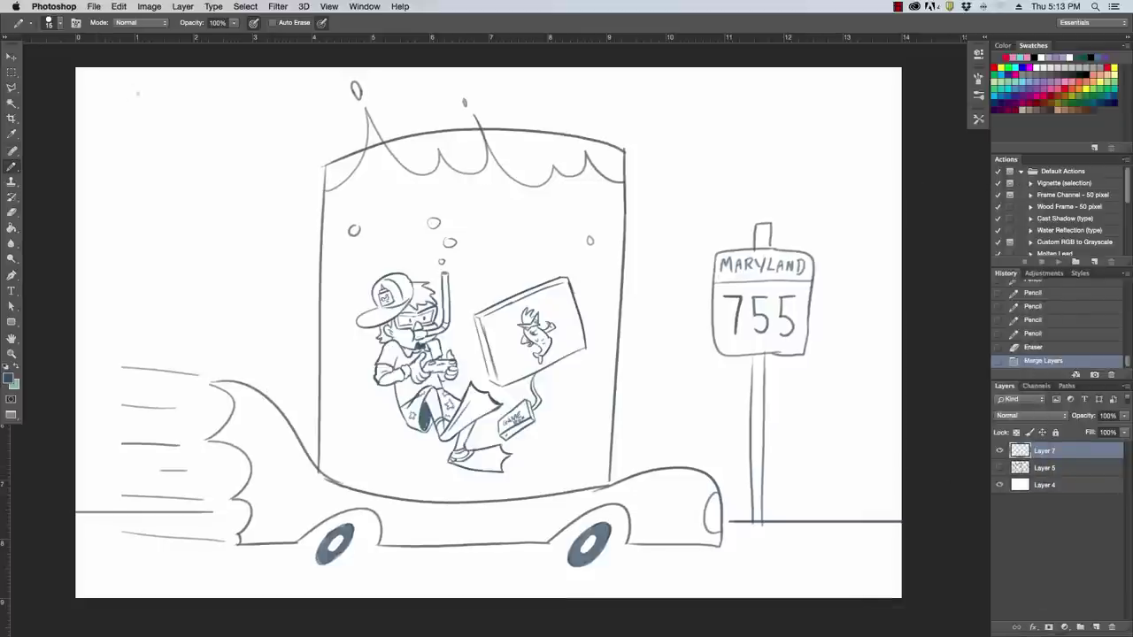
Step: Select the car, water tank and gamer drawing with a polygonal lasso outline
left_click(10, 86)
left_click(219, 198)
left_click(135, 277)
left_click(102, 382)
left_click(115, 500)
left_click(229, 507)
left_click(73, 528)
left_click(113, 549)
left_click(373, 572)
left_click(734, 560)
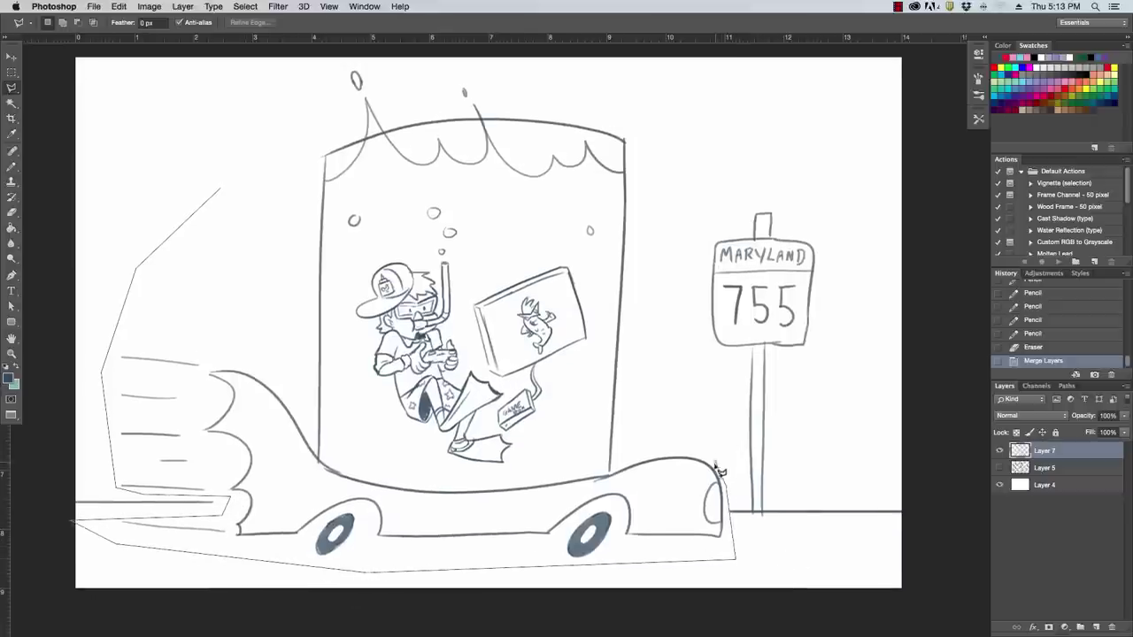
left_click(728, 526)
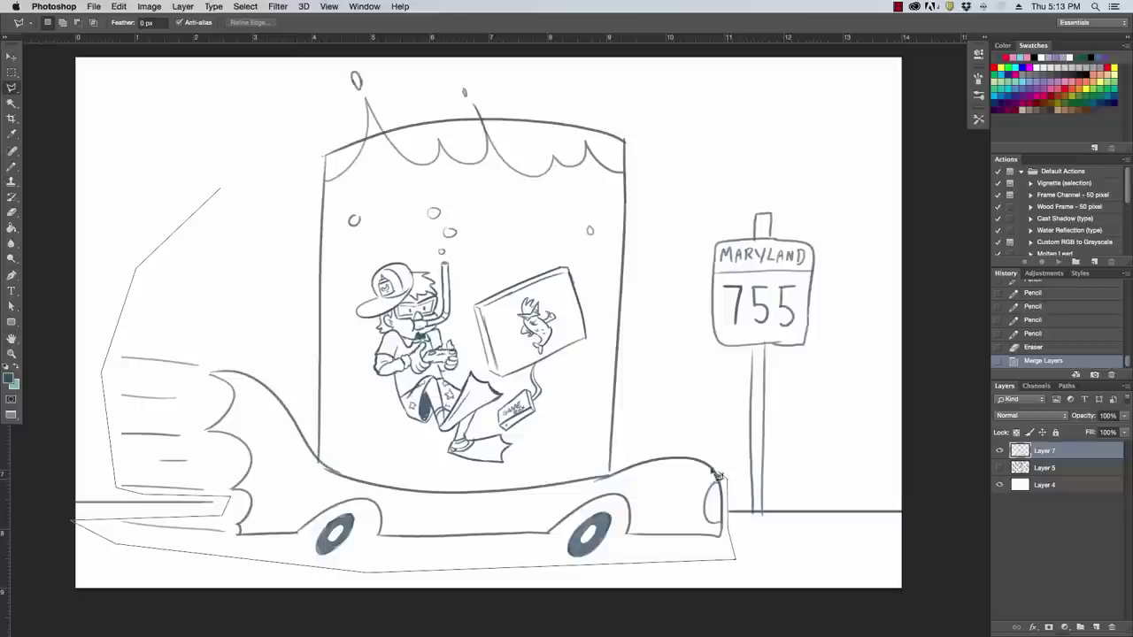
left_click(675, 131)
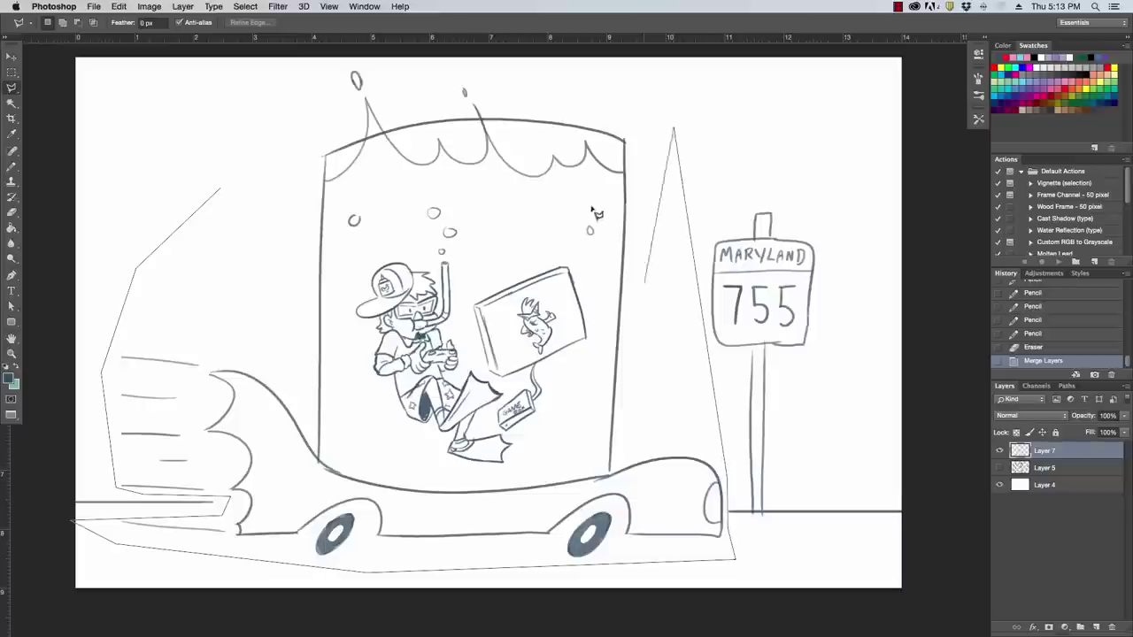
left_click(582, 93)
left_click(316, 66)
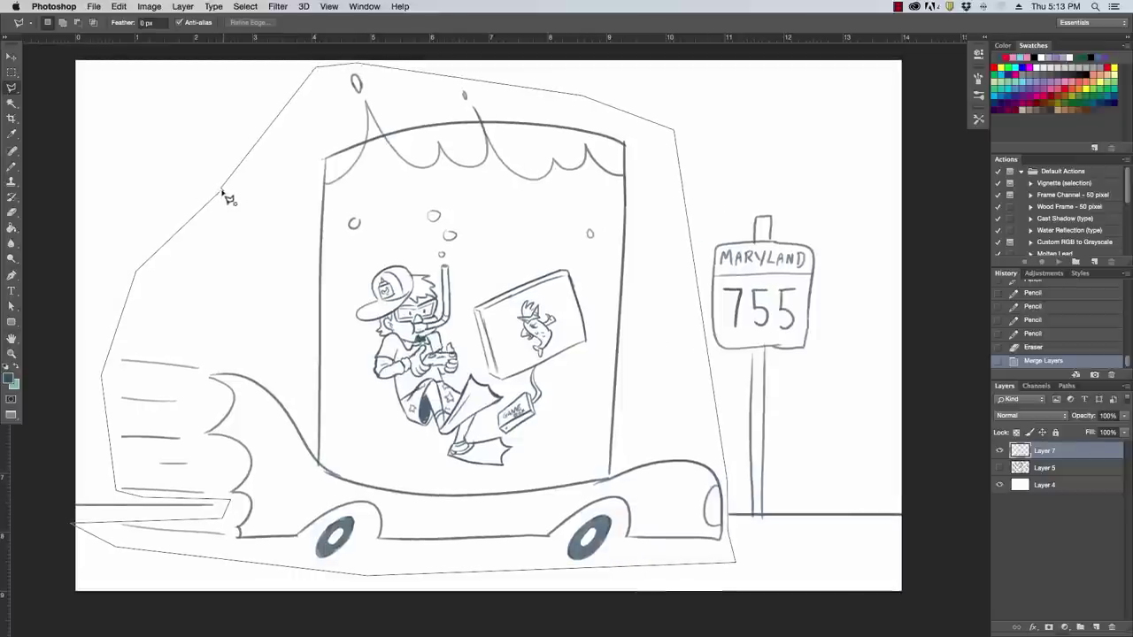
left_click(226, 195)
Step: Scale the selected car and tank smaller toward the top left, then deselect
left_click(11, 58)
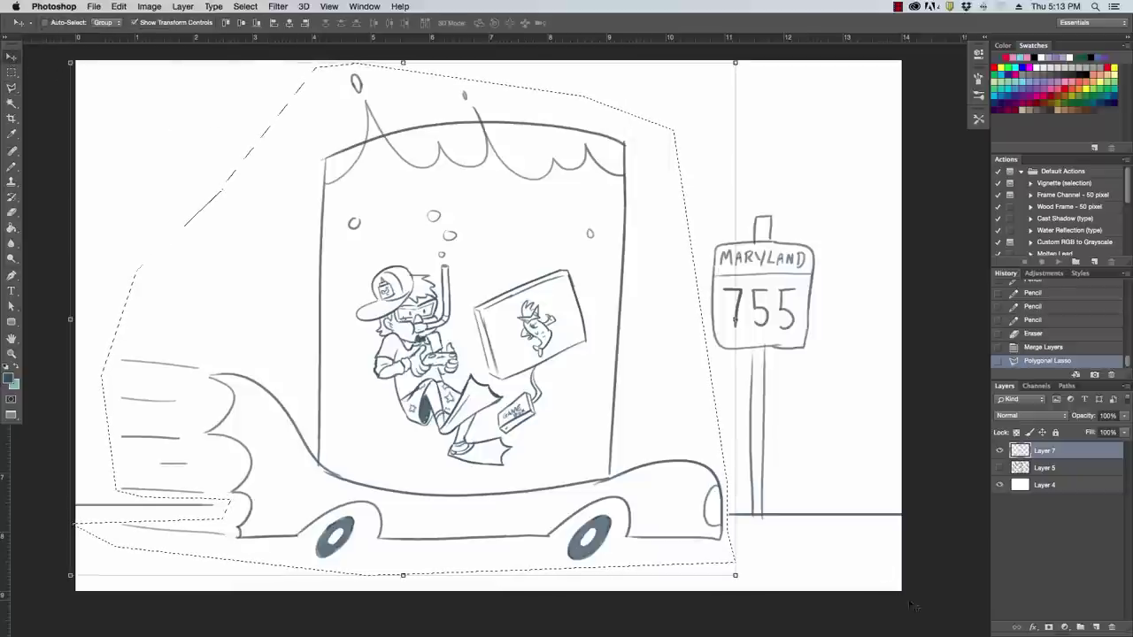
left_click(737, 576)
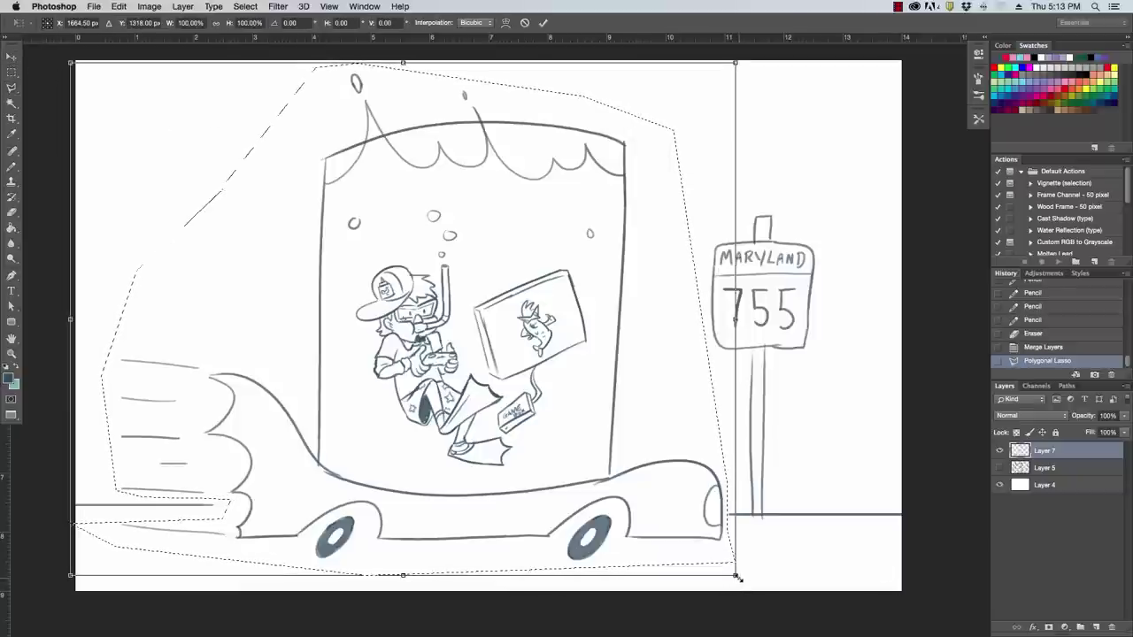
mouse_move(738, 578)
left_mouse_down()
mouse_move(660, 519)
mouse_move(671, 524)
mouse_move(653, 445)
left_mouse_up()
key("Return")
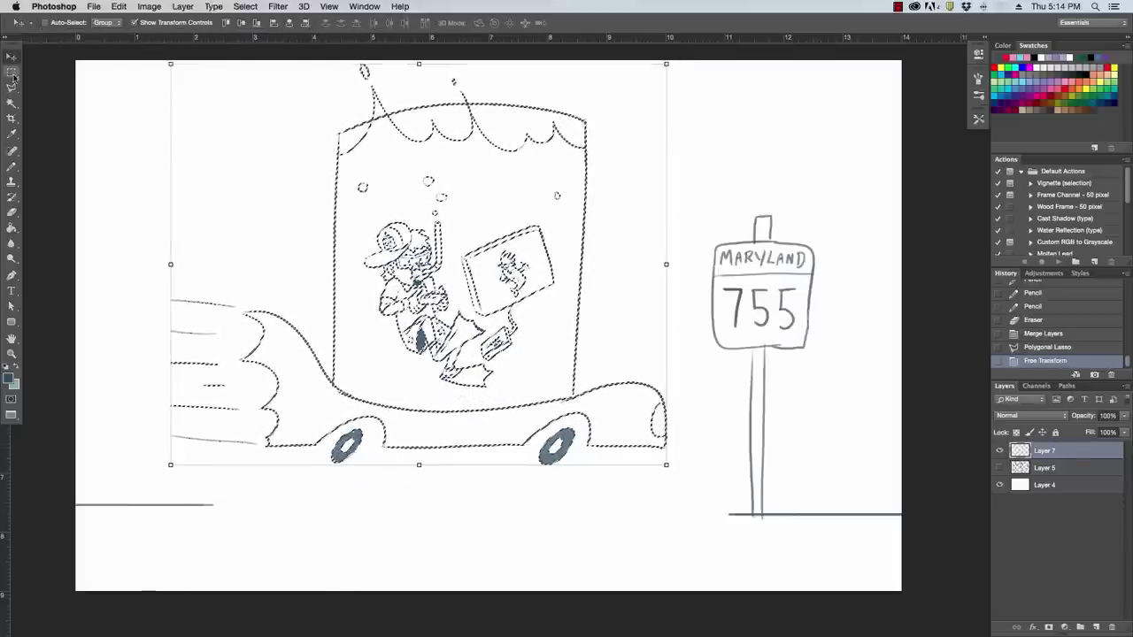
left_click(11, 72)
key("ctrl+d")
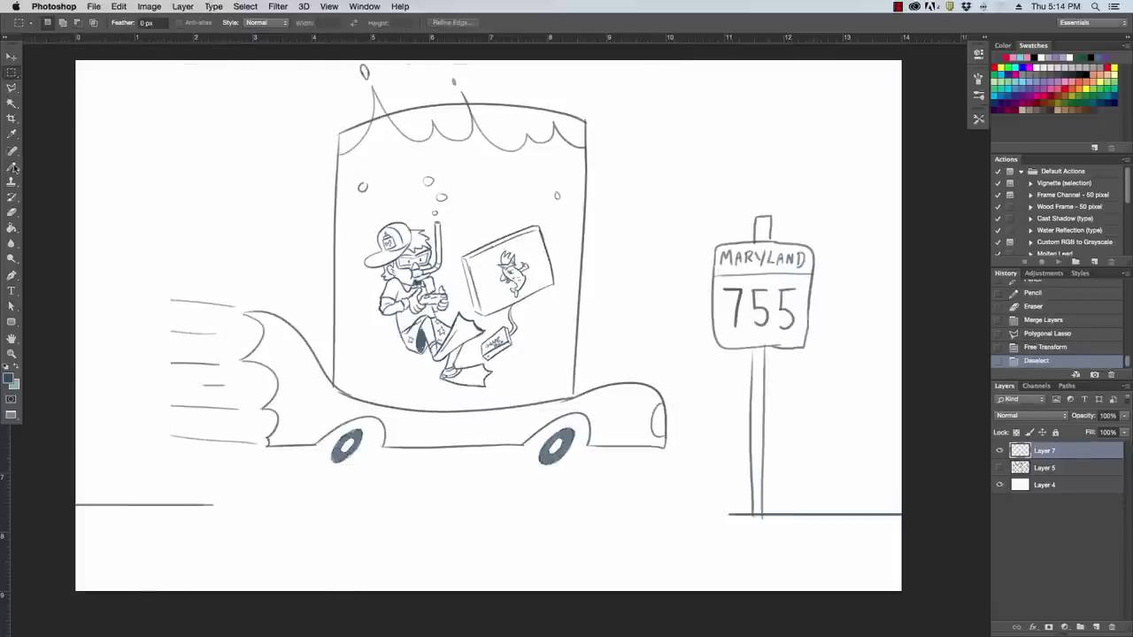
Step: Pencil the runner's boxy torso, legs and feet beneath the car
left_click(12, 166)
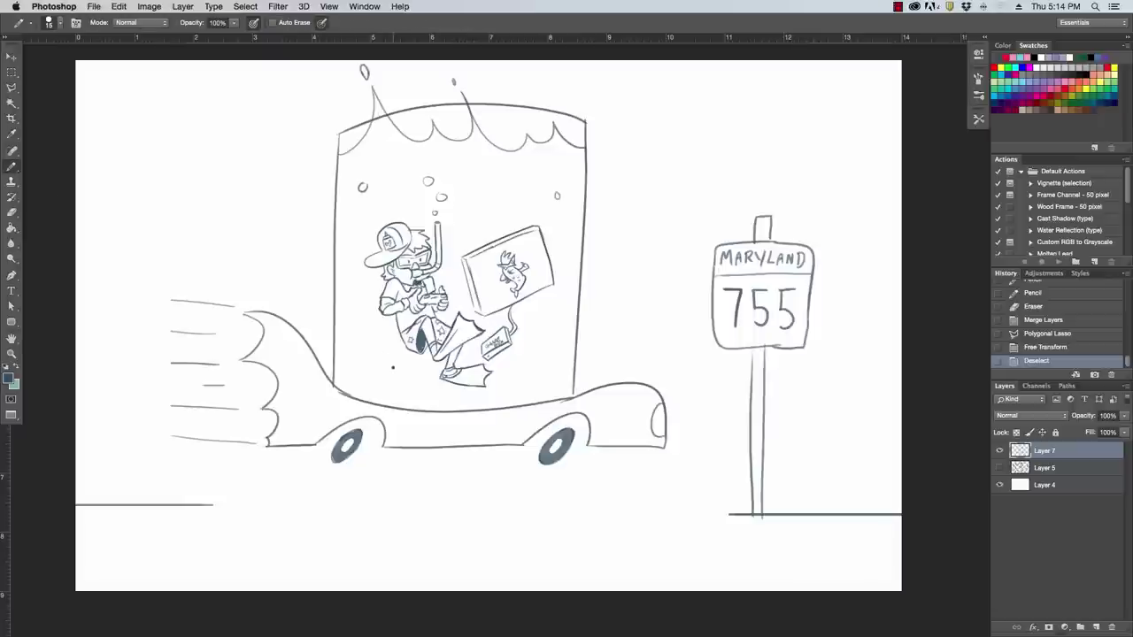
mouse_move(401, 444)
left_mouse_down()
mouse_move(422, 439)
mouse_move(423, 450)
mouse_move(401, 452)
mouse_move(405, 498)
mouse_move(432, 487)
mouse_move(425, 499)
mouse_move(436, 460)
mouse_move(478, 455)
mouse_move(477, 484)
mouse_move(490, 478)
mouse_move(489, 448)
mouse_move(507, 485)
left_mouse_up()
left_click_drag(434, 500, 427, 521)
mouse_move(484, 494)
left_mouse_down()
mouse_move(479, 515)
mouse_move(511, 501)
mouse_move(524, 515)
mouse_move(504, 513)
mouse_move(520, 527)
mouse_move(540, 514)
left_mouse_up()
mouse_move(405, 515)
left_mouse_down()
mouse_move(423, 537)
mouse_move(391, 517)
mouse_move(382, 524)
mouse_move(399, 505)
left_mouse_up()
left_click_drag(429, 546, 449, 530)
Step: Erase the zigzag feet, extend the right leg and draw a small left foot
key("e")
mouse_move(393, 493)
left_mouse_down()
mouse_move(408, 522)
mouse_move(378, 516)
mouse_move(426, 546)
mouse_move(449, 540)
left_mouse_up()
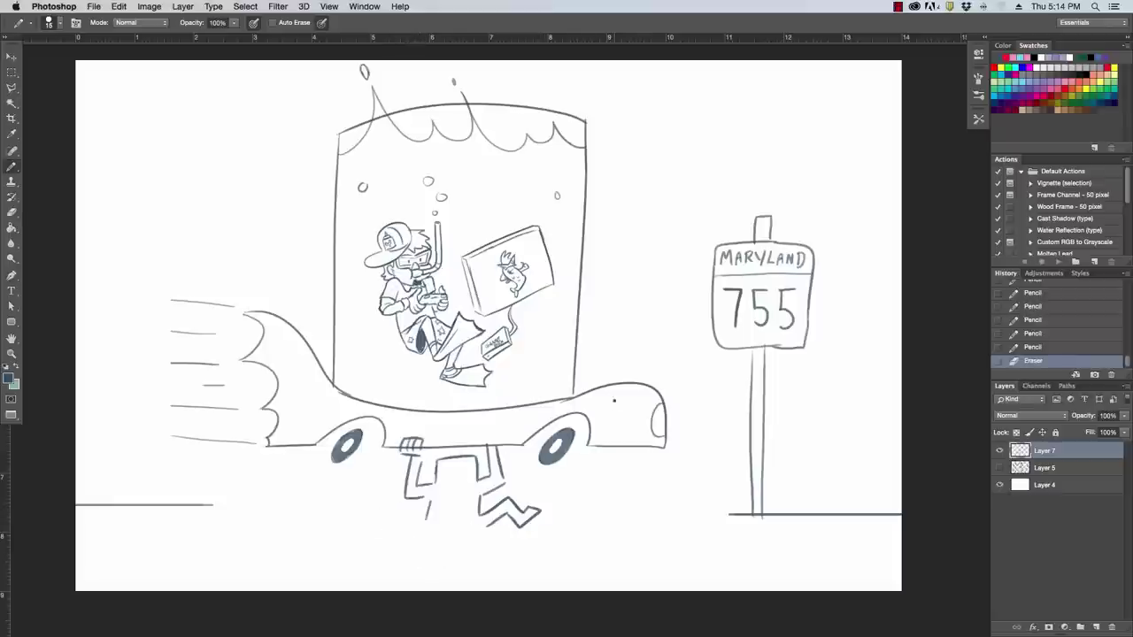
mouse_move(500, 493)
left_mouse_down()
mouse_move(492, 524)
mouse_move(535, 524)
left_mouse_up()
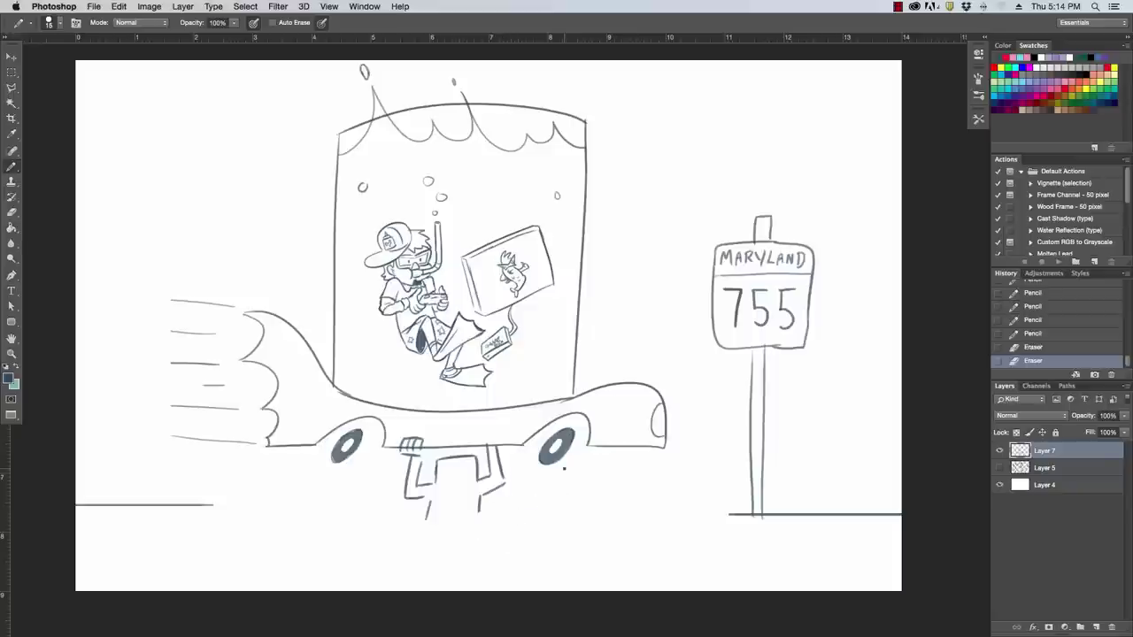
left_click_drag(476, 501, 513, 536)
mouse_move(425, 533)
left_mouse_down()
mouse_move(400, 538)
mouse_move(415, 554)
mouse_move(447, 532)
mouse_move(478, 531)
mouse_move(455, 527)
left_mouse_up()
Step: Add a tie, raised arms and hands, and a dark band across the runner's eyes
left_click_drag(437, 483, 454, 503)
mouse_move(442, 501)
left_mouse_down()
mouse_move(475, 500)
mouse_move(426, 528)
left_mouse_up()
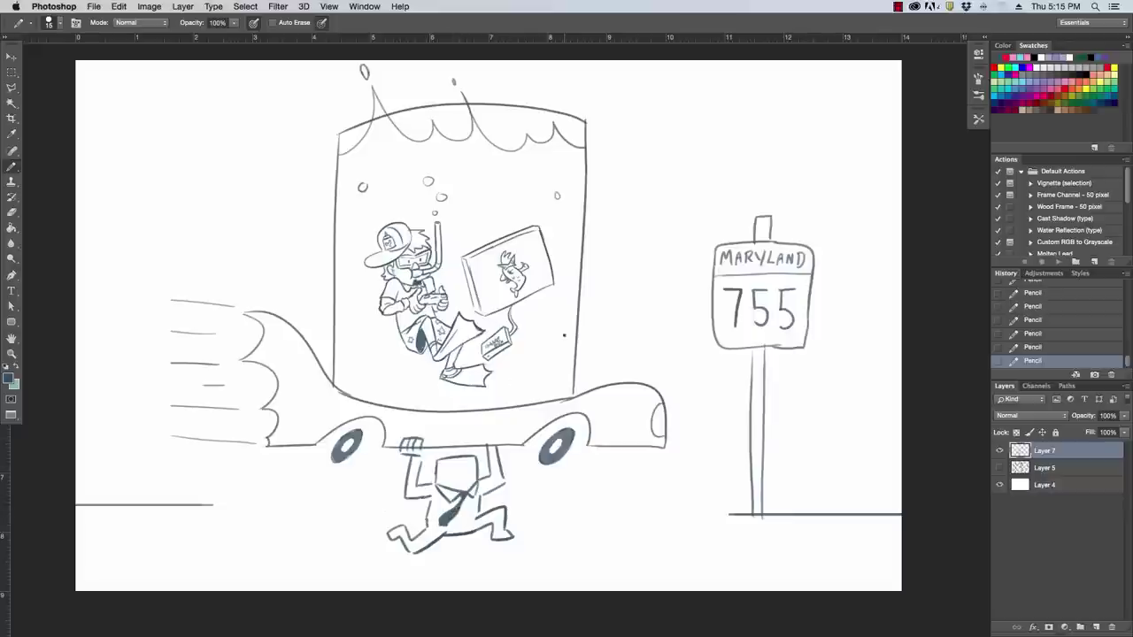
left_click_drag(420, 483, 410, 501)
left_click_drag(489, 473, 508, 485)
left_click_drag(433, 484, 432, 500)
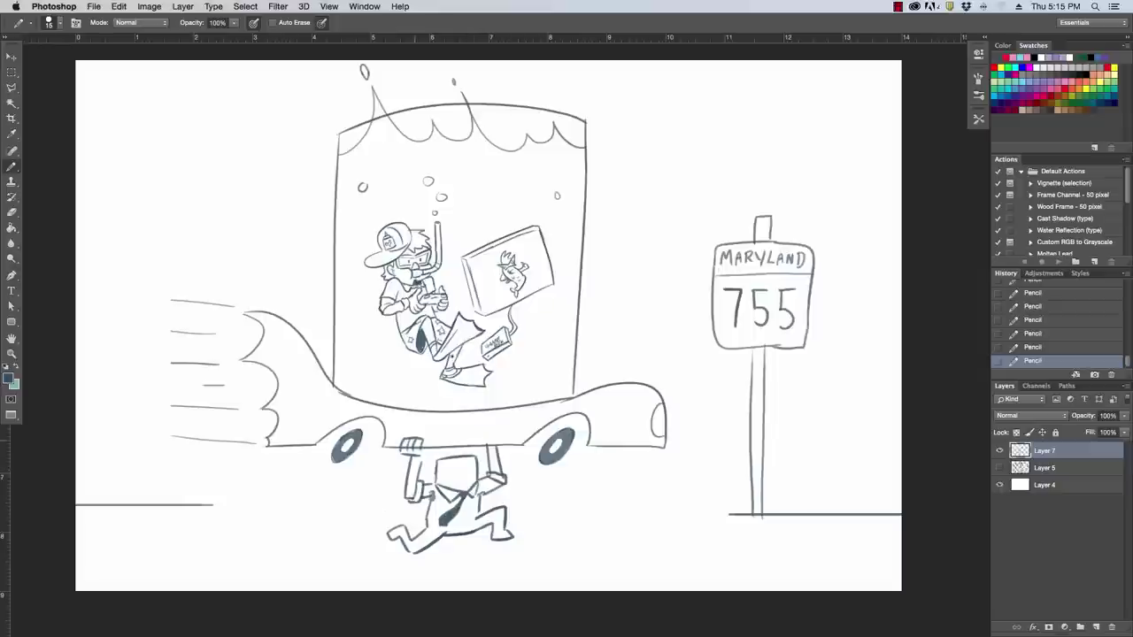
left_click_drag(406, 446, 419, 447)
mouse_move(415, 442)
left_mouse_down()
mouse_move(423, 449)
mouse_move(408, 464)
mouse_move(413, 479)
left_mouse_up()
left_click_drag(497, 450, 501, 463)
mouse_move(435, 465)
left_mouse_down()
mouse_move(485, 461)
mouse_move(460, 482)
mouse_move(511, 464)
left_mouse_up()
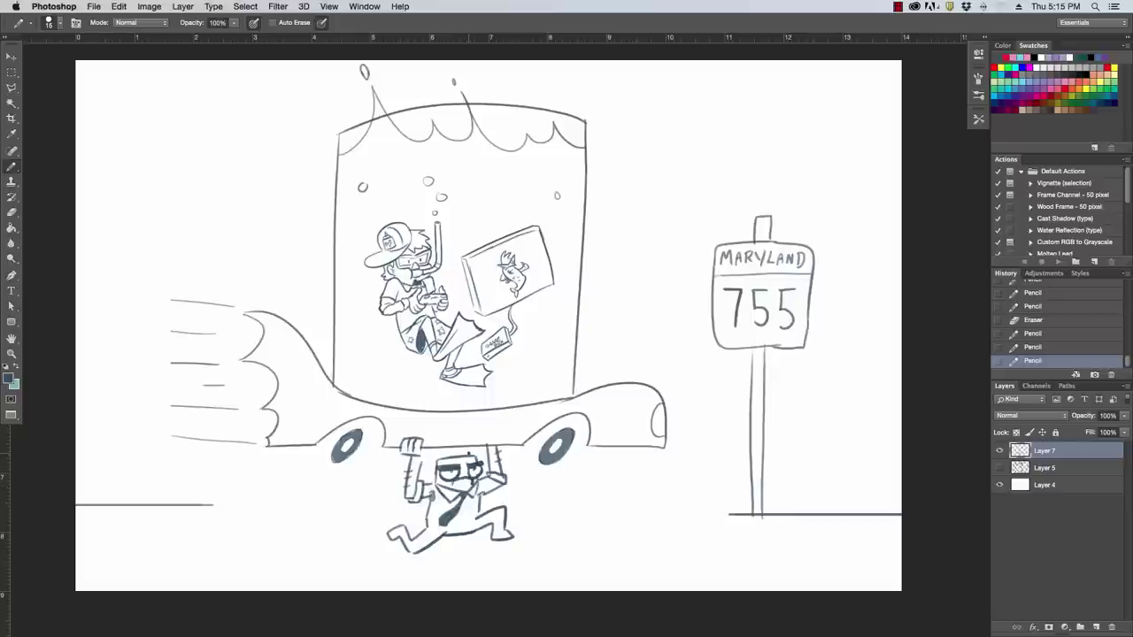
Step: Undo the eye band, zoom in, and erase the runner's eyes and brows
key("ctrl+z")
key("ctrl+equal")
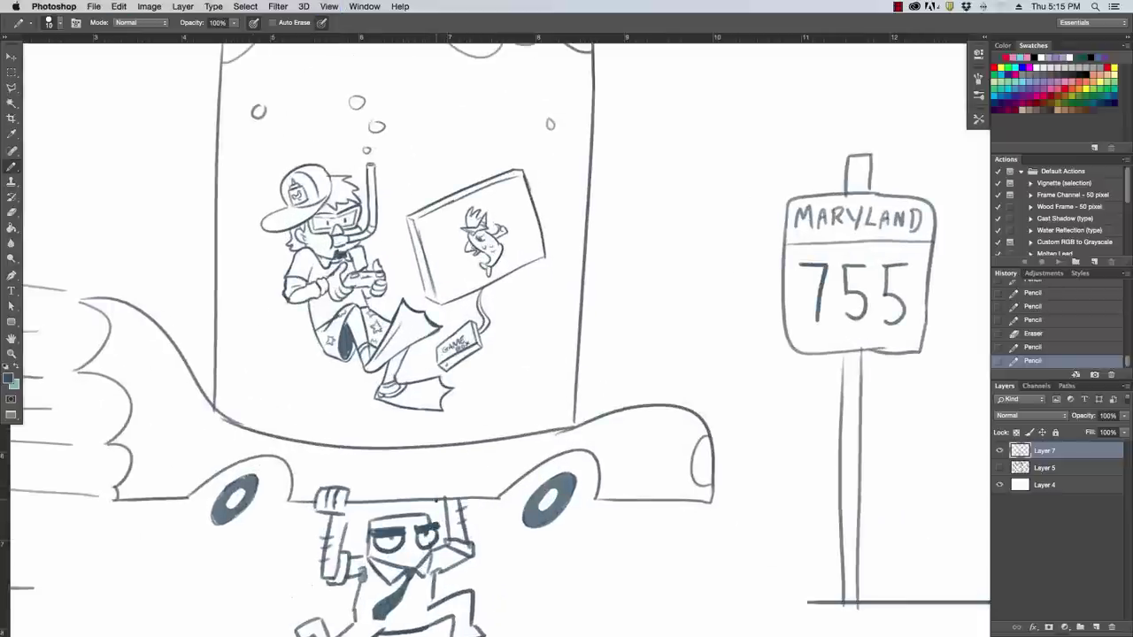
key("e")
left_click_drag(382, 540, 425, 473)
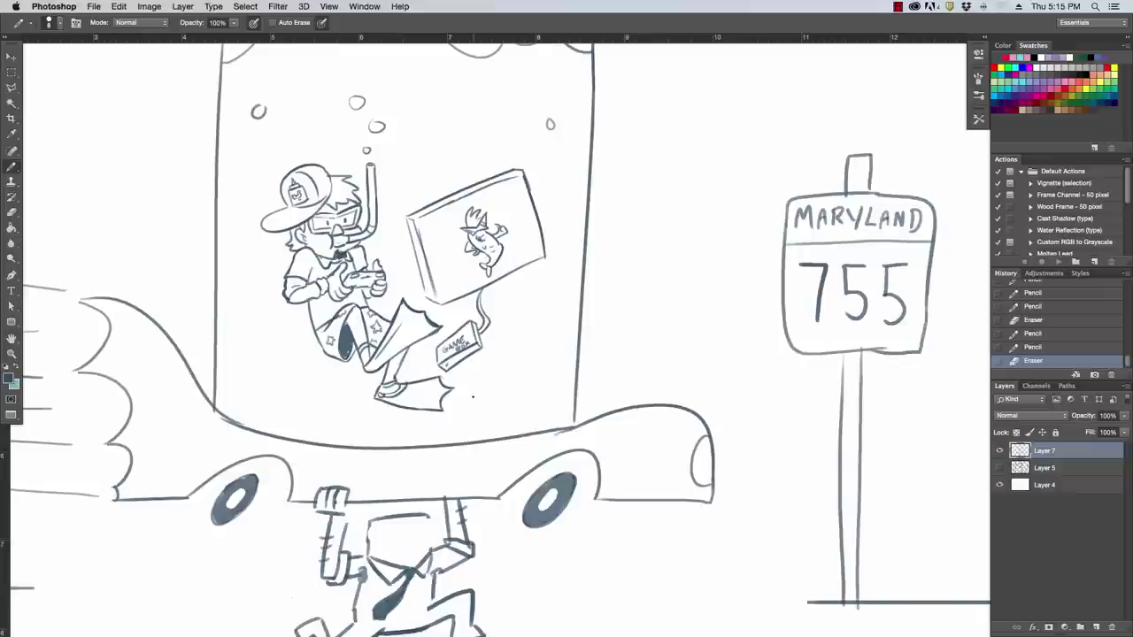
Step: Redraw the runner's face with glasses and dark hair, and darken the sign post's edge
mouse_move(394, 546)
left_mouse_down()
mouse_move(413, 545)
mouse_move(402, 546)
mouse_move(408, 523)
mouse_move(395, 542)
left_mouse_up()
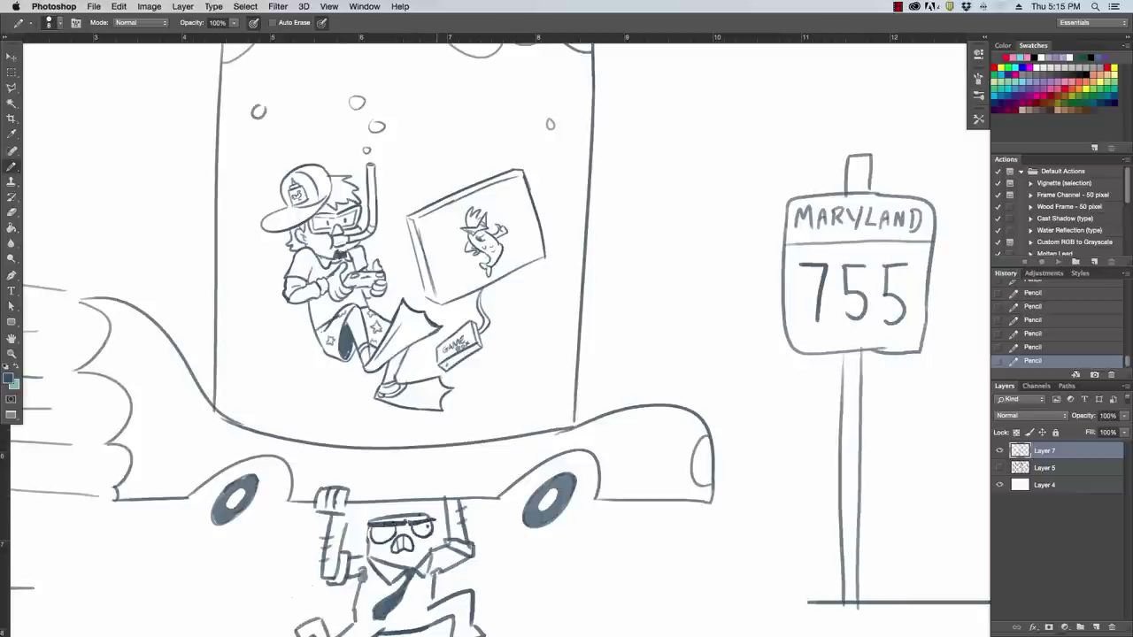
left_click_drag(839, 455, 839, 510)
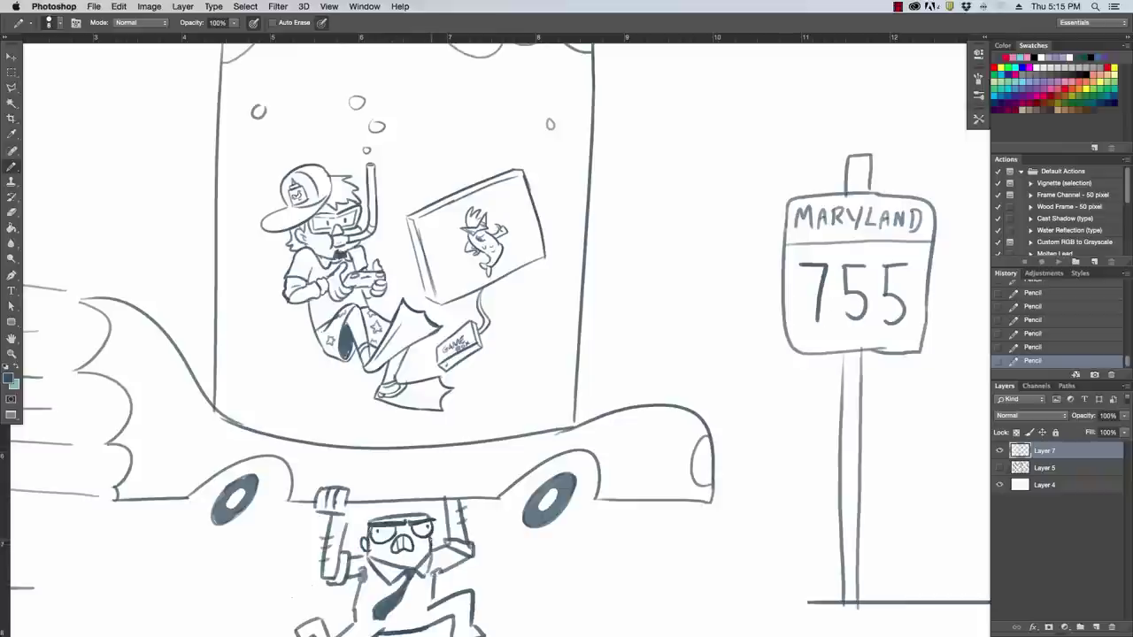
left_click_drag(370, 521, 413, 512)
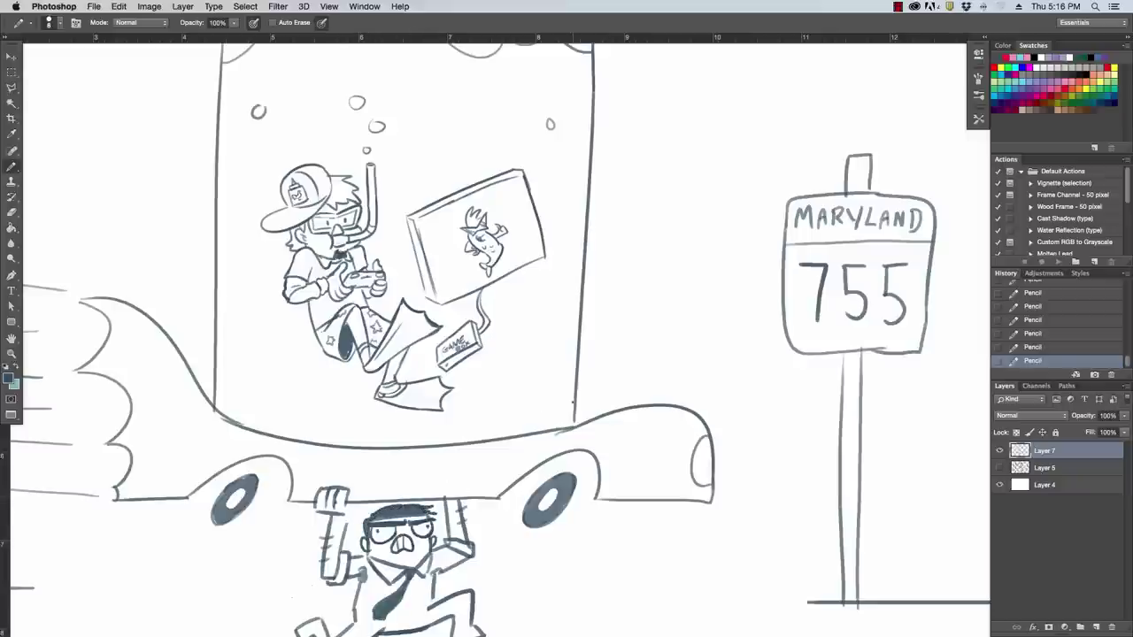
scroll(495, 336, "down", 1)
scroll(495, 336, "down", 3)
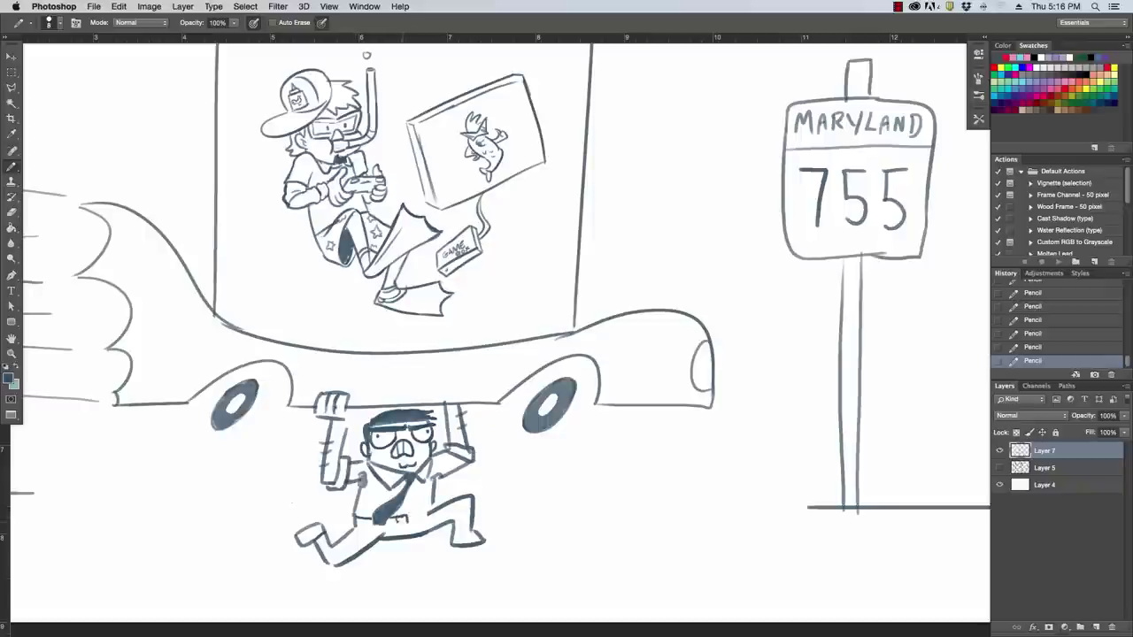
Step: Draw a belt on the runner and a dark shadow beneath his feet
mouse_move(409, 514)
left_mouse_down()
mouse_move(434, 508)
mouse_move(356, 522)
left_mouse_up()
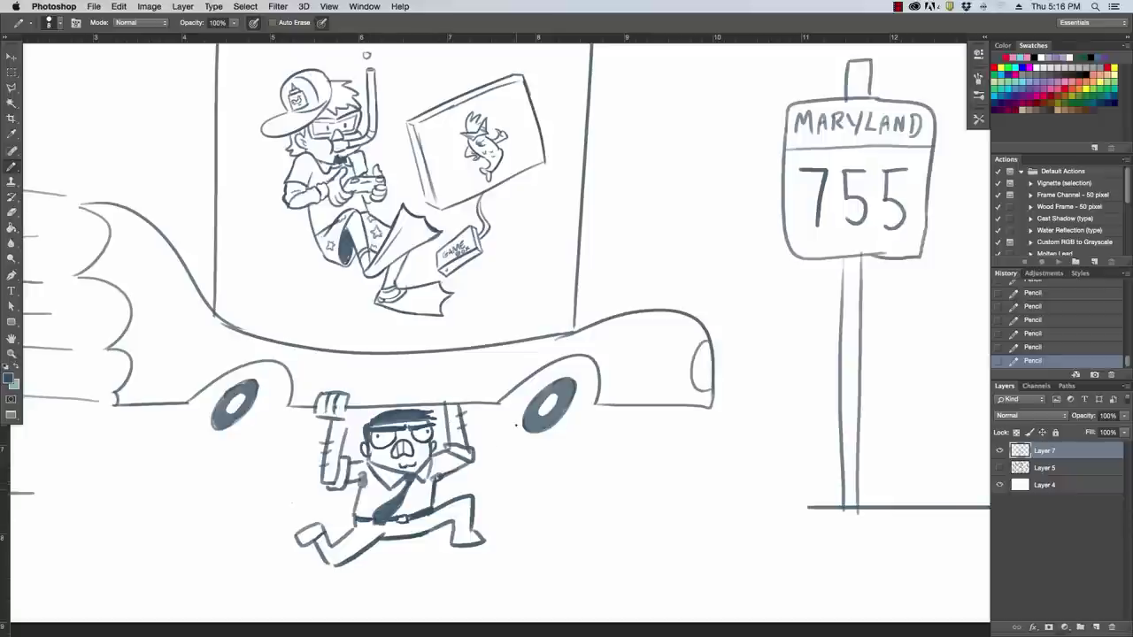
left_click_drag(350, 585, 457, 585)
mouse_move(365, 579)
left_mouse_down()
mouse_move(462, 571)
mouse_move(455, 581)
left_mouse_up()
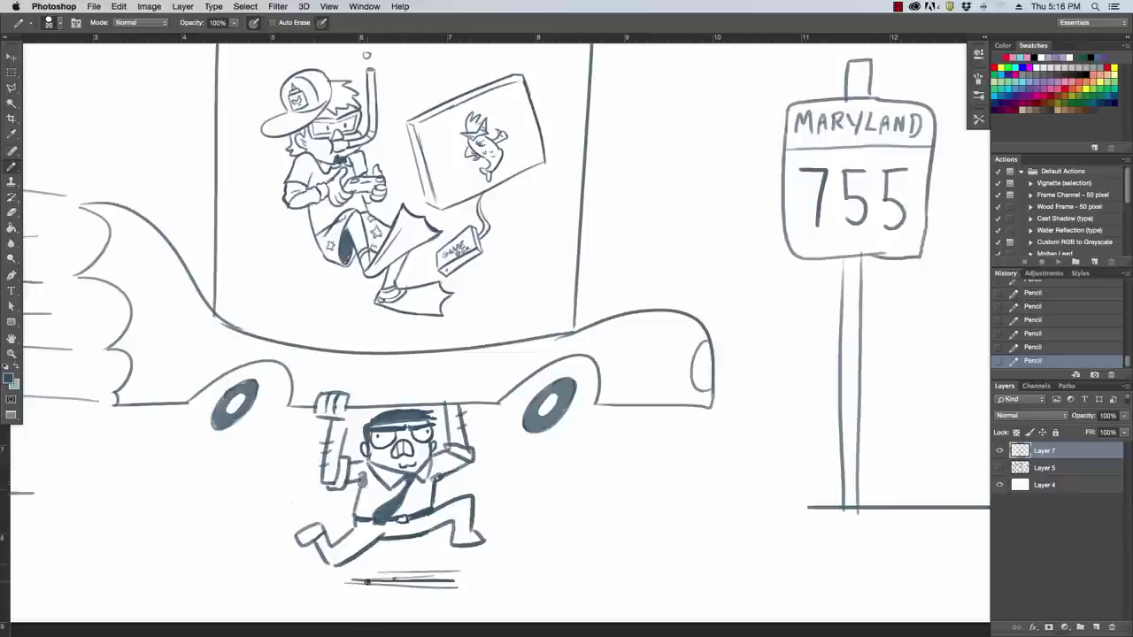
left_click_drag(345, 577, 478, 577)
left_click_drag(330, 575, 481, 584)
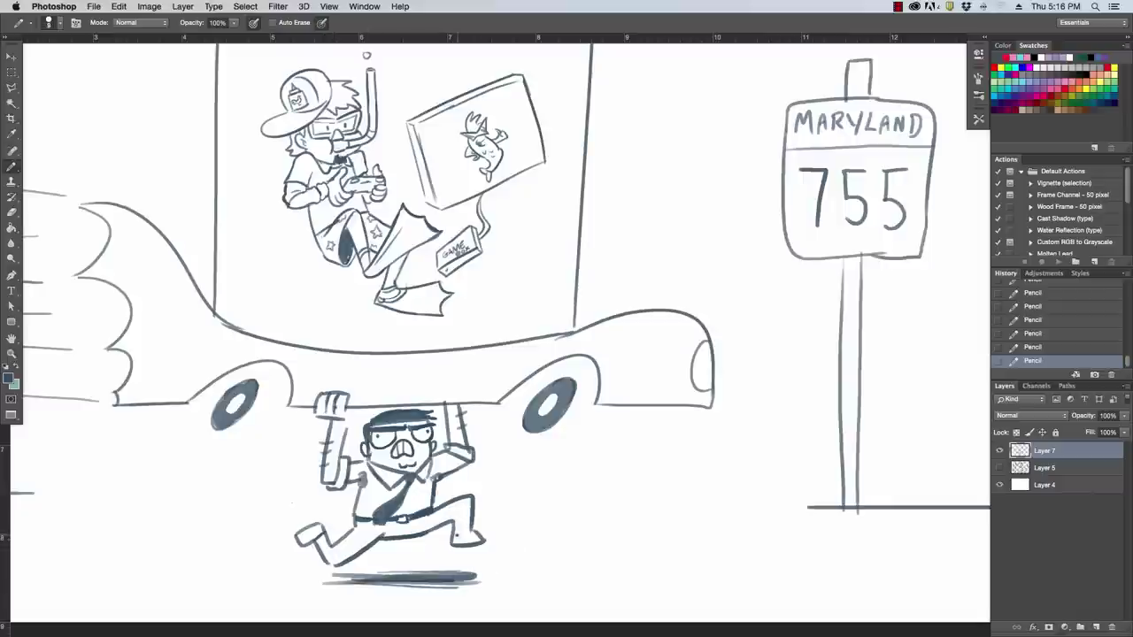
Step: Lighten the foot shadow, touch up the arm, and redraw the ground line around the sign post
key("e")
mouse_move(326, 575)
left_mouse_down()
mouse_move(422, 569)
mouse_move(345, 572)
left_mouse_up()
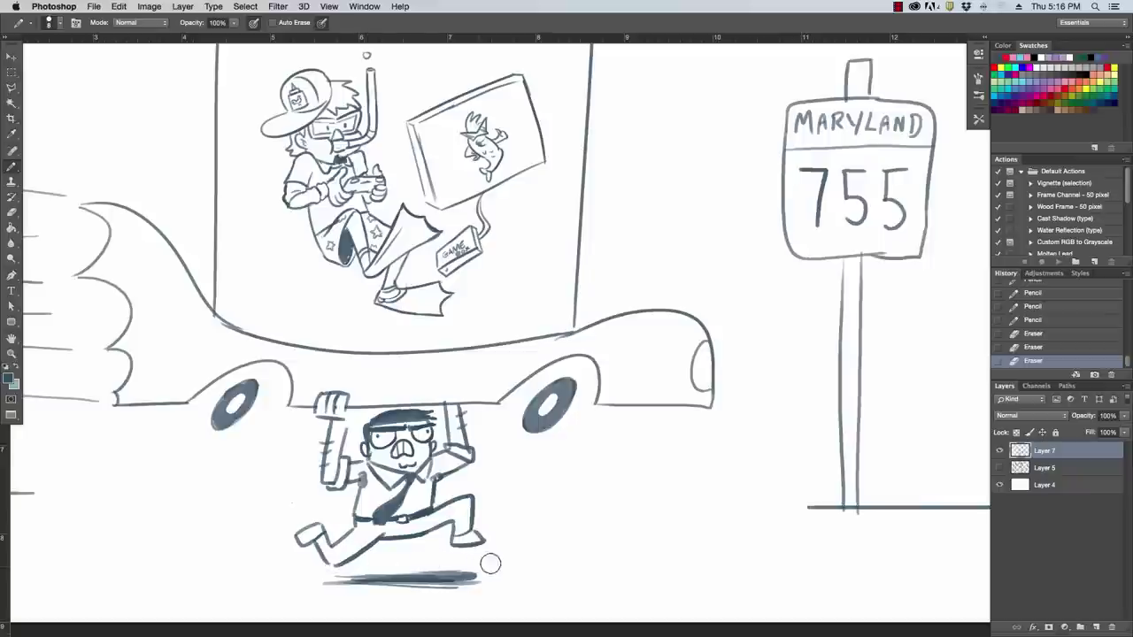
mouse_move(485, 563)
left_mouse_down()
mouse_move(467, 585)
mouse_move(389, 591)
mouse_move(416, 593)
left_mouse_up()
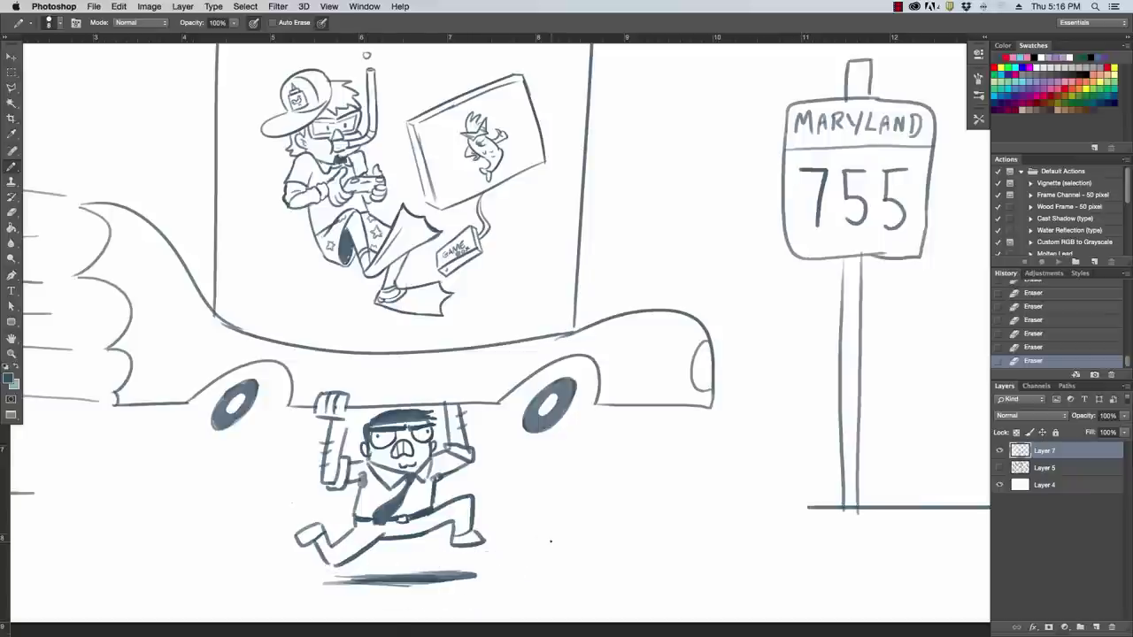
left_click_drag(350, 407, 349, 434)
mouse_move(581, 515)
left_mouse_down()
mouse_move(675, 493)
mouse_move(590, 516)
left_mouse_up()
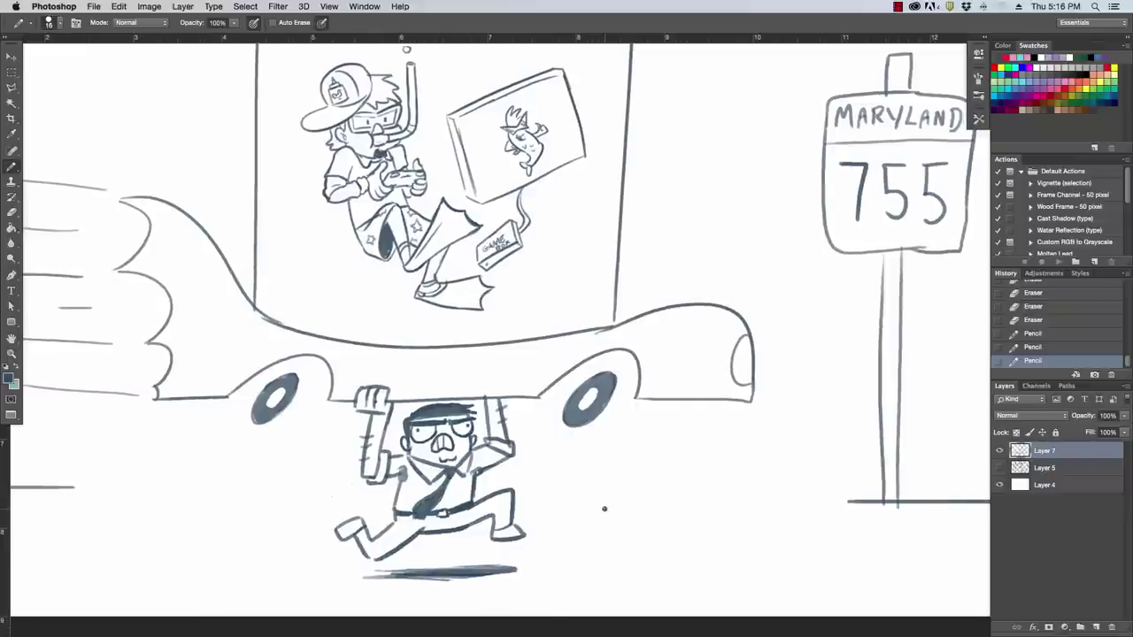
left_click_drag(853, 502, 555, 502)
left_click_drag(905, 502, 989, 502)
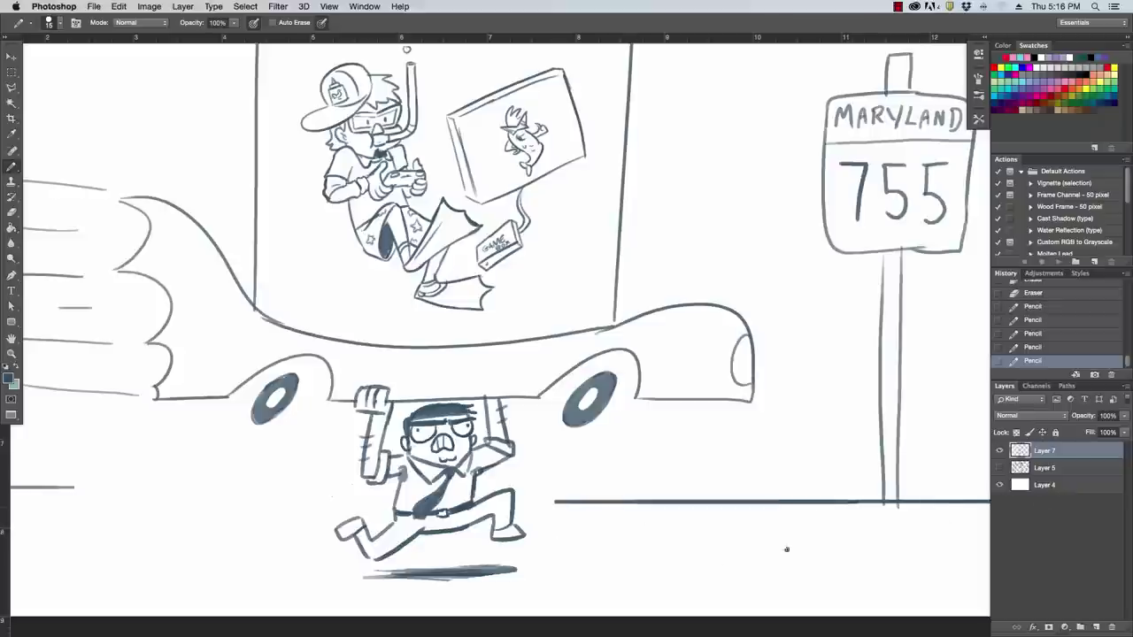
Step: Re-stroke the left ground line longer and pencil two dust puffs behind the runner's feet
scroll(482, 542, "left", 5)
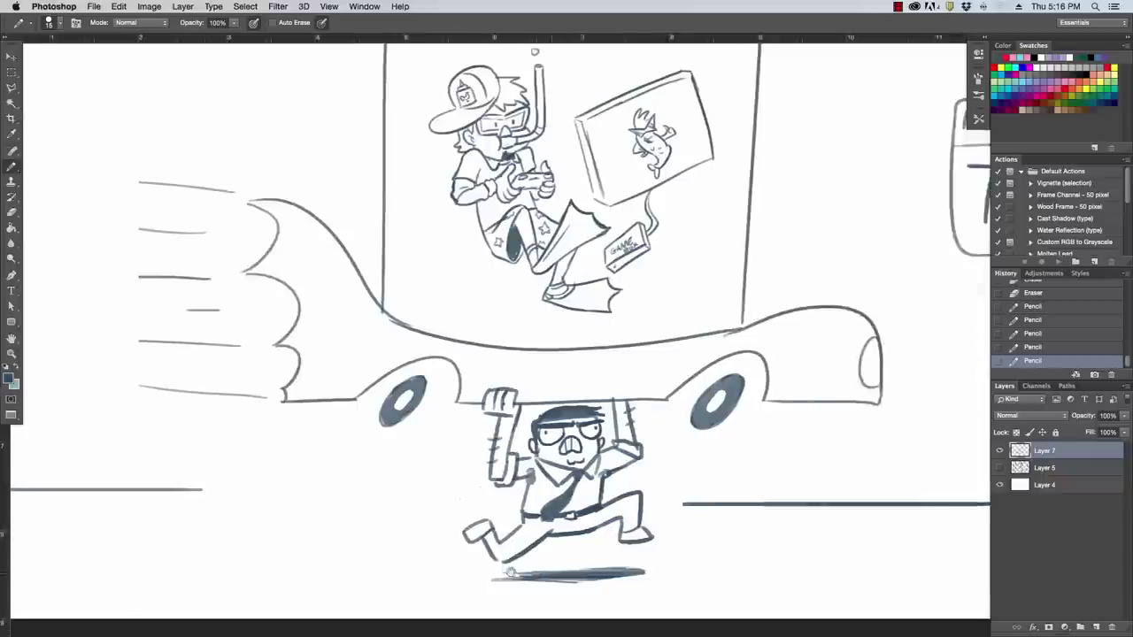
left_click_drag(244, 494, 501, 493)
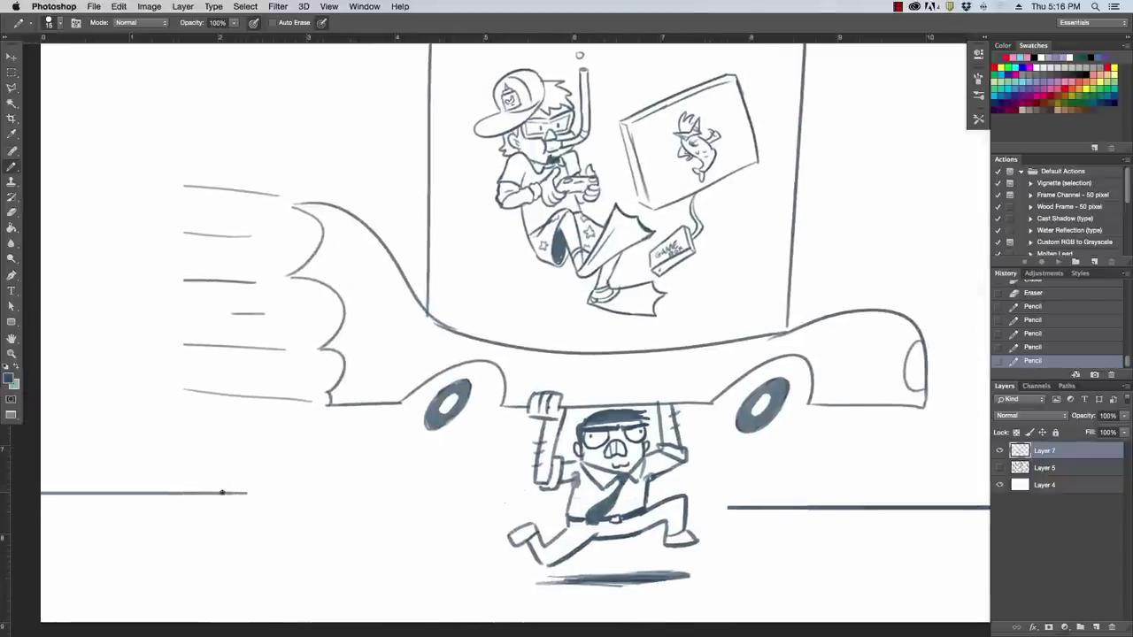
left_click_drag(222, 493, 518, 492)
left_click_drag(415, 524, 469, 553)
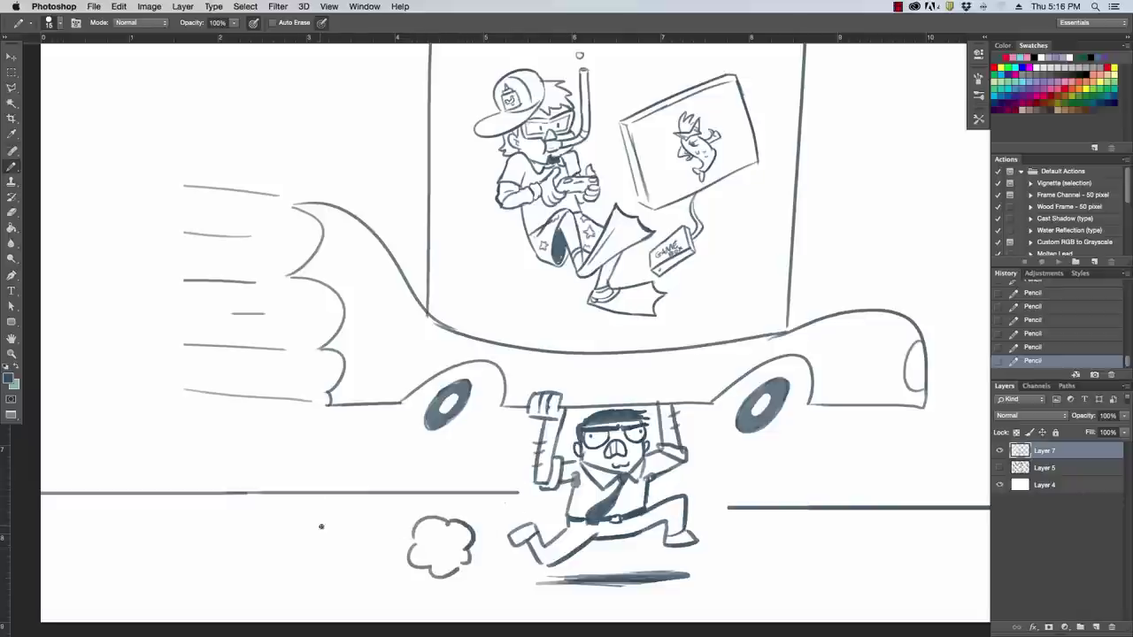
mouse_move(321, 527)
left_mouse_down()
mouse_move(343, 563)
mouse_move(327, 566)
left_mouse_up()
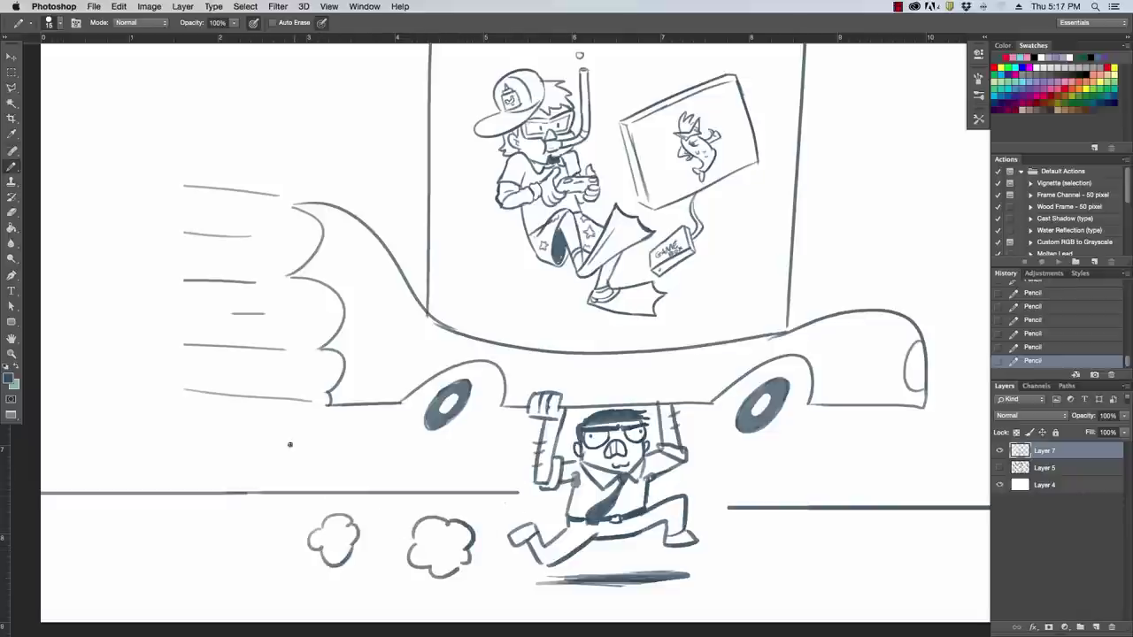
key("super+minus")
key("super+minus")
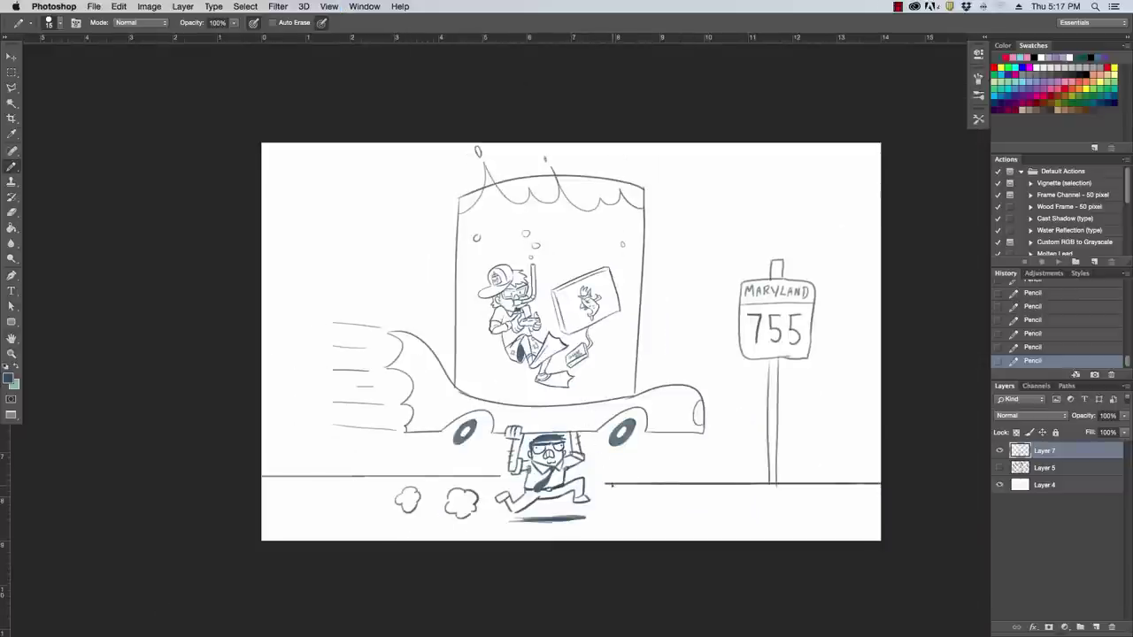
Step: Replace the old left ground line with one stroke across the canvas and tidy the left dust cloud
left_click_drag(501, 477, 263, 476)
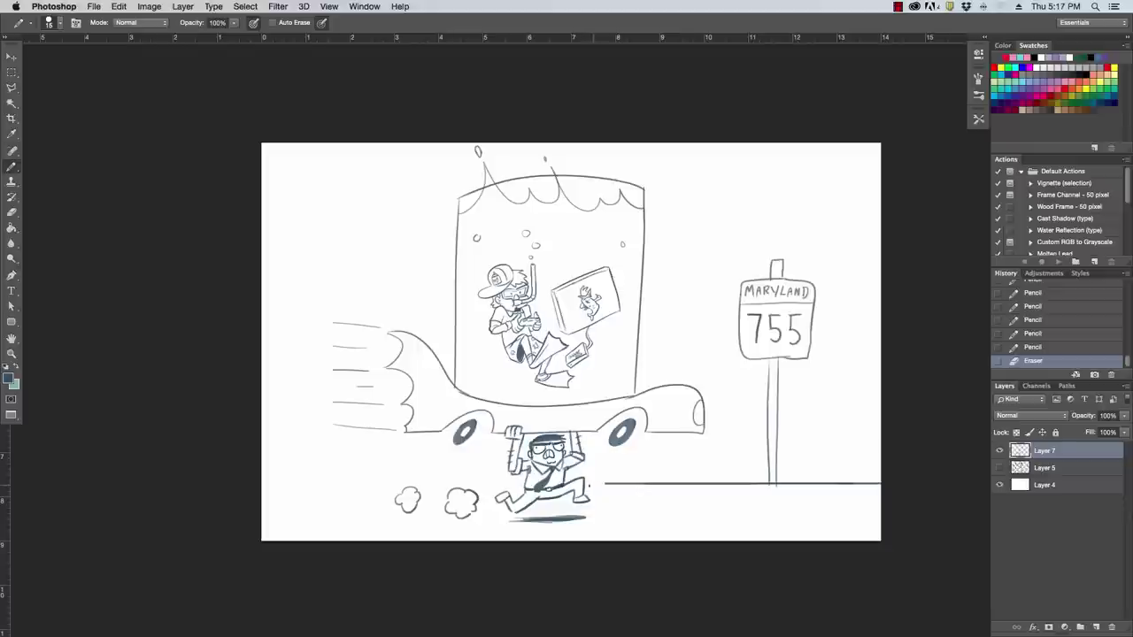
left_click_drag(593, 484, 617, 482)
left_click_drag(523, 485, 262, 485)
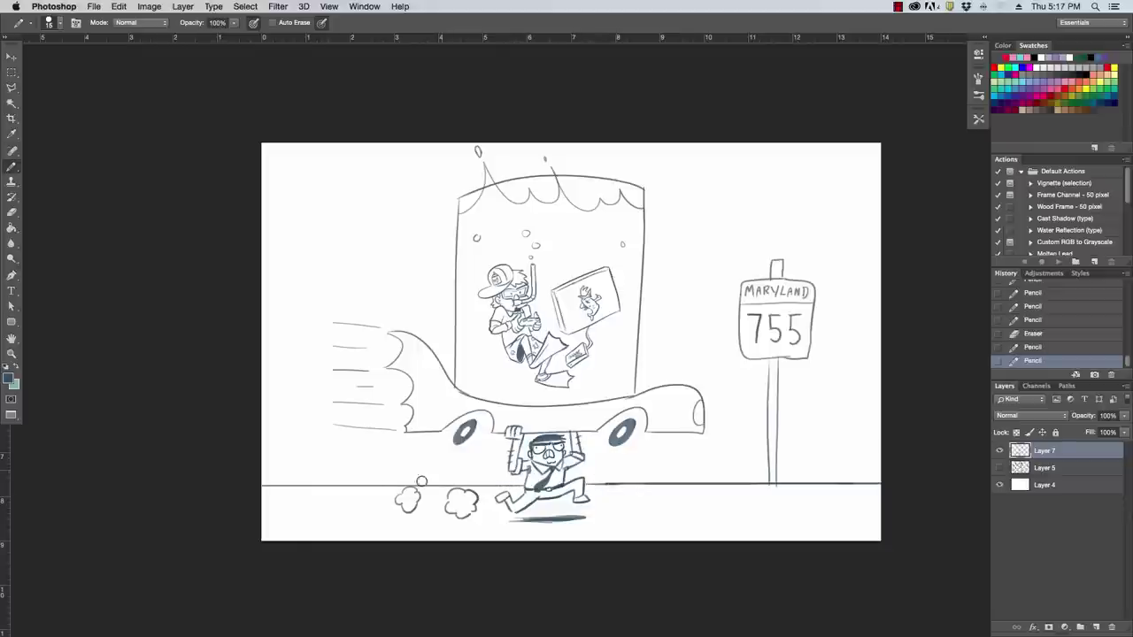
mouse_move(416, 481)
left_mouse_down()
mouse_move(404, 503)
mouse_move(399, 491)
mouse_move(411, 497)
mouse_move(399, 510)
mouse_move(422, 499)
left_mouse_up()
key("ctrl+z")
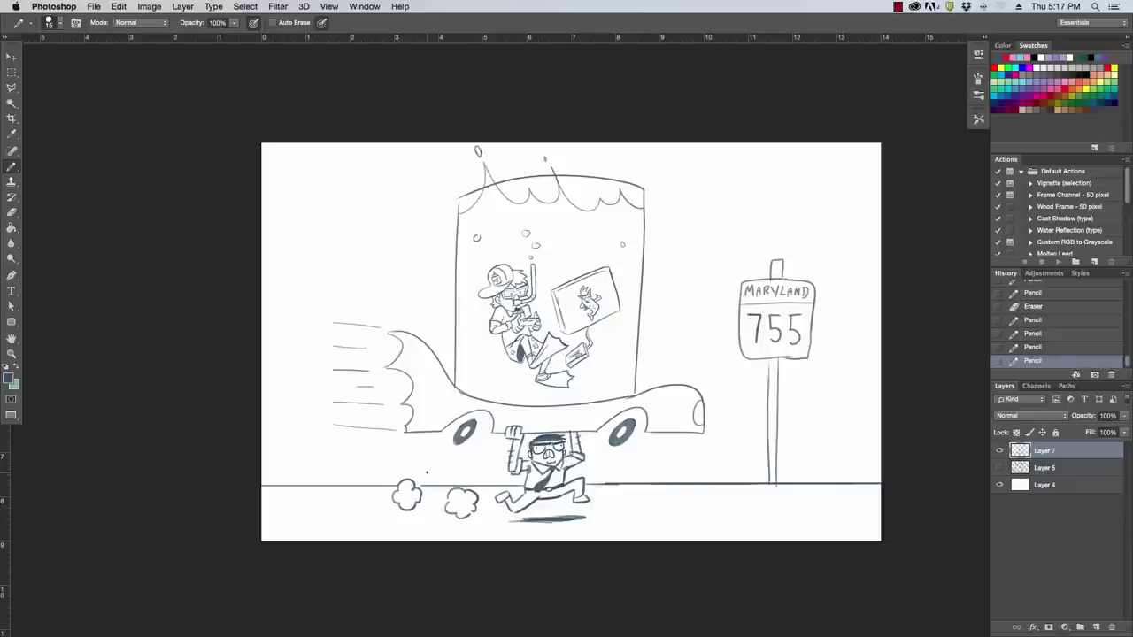
Step: Add a new layer above Layer 5 at 30% opacity and enlarge the pencil
left_click(1069, 469)
left_click(1096, 627)
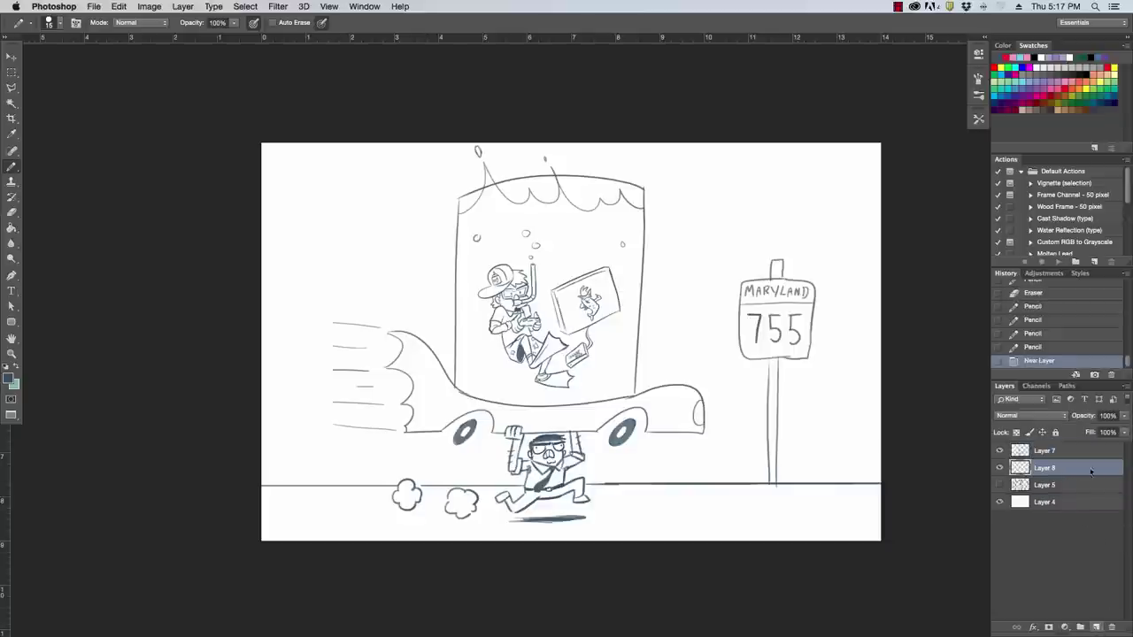
left_click(1123, 415)
left_click_drag(1124, 432, 1088, 433)
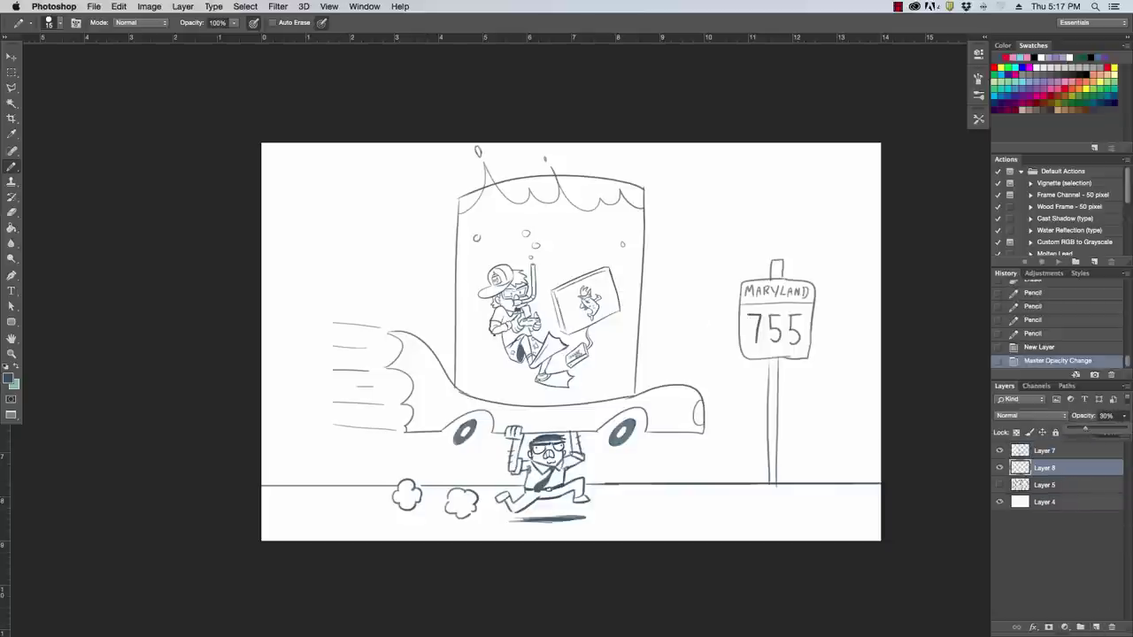
key("bracketright")
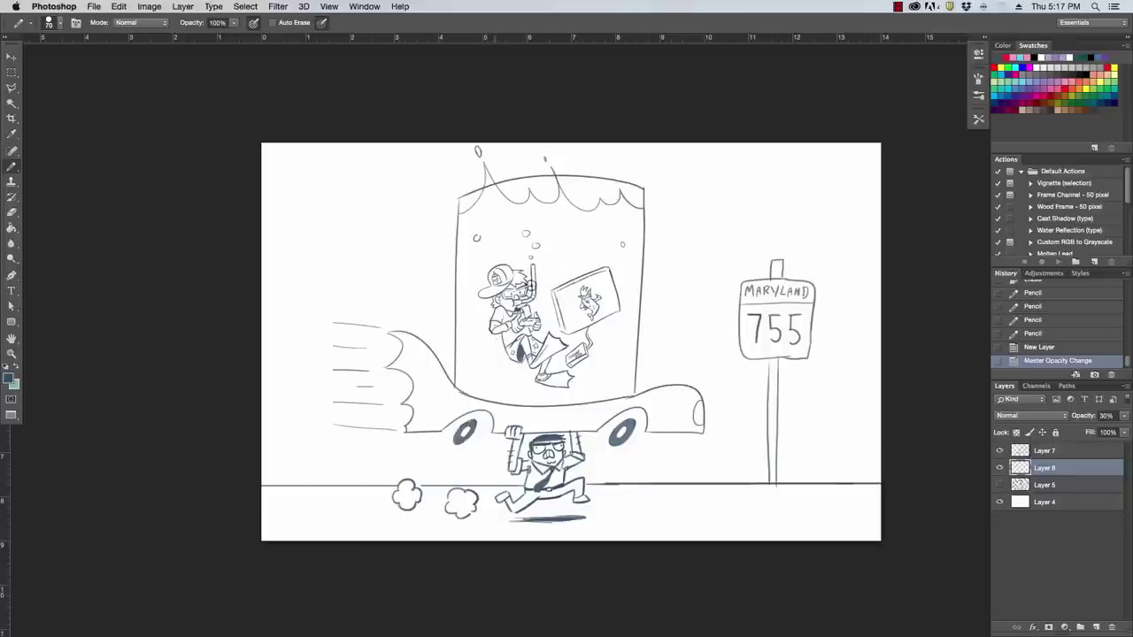
Step: Shade the Maryland 755 sign, dust clouds, car underside and tank's left side grey
mouse_move(739, 333)
left_mouse_down()
mouse_move(762, 357)
mouse_move(776, 281)
mouse_move(809, 313)
mouse_move(790, 359)
left_mouse_up()
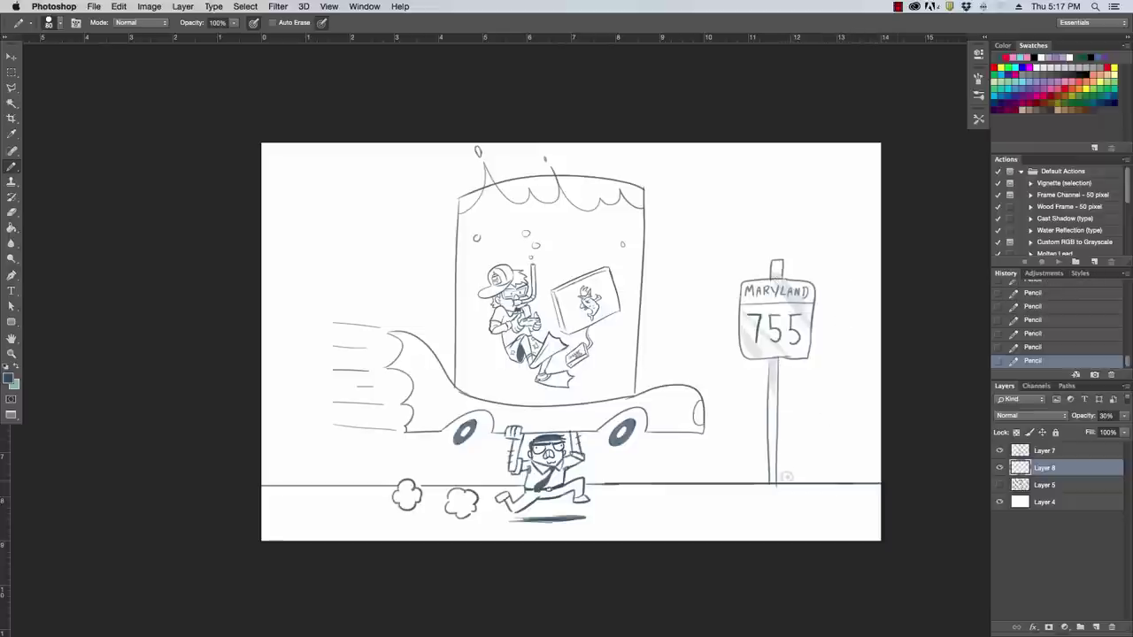
left_click_drag(457, 496, 470, 512)
left_click_drag(395, 496, 409, 504)
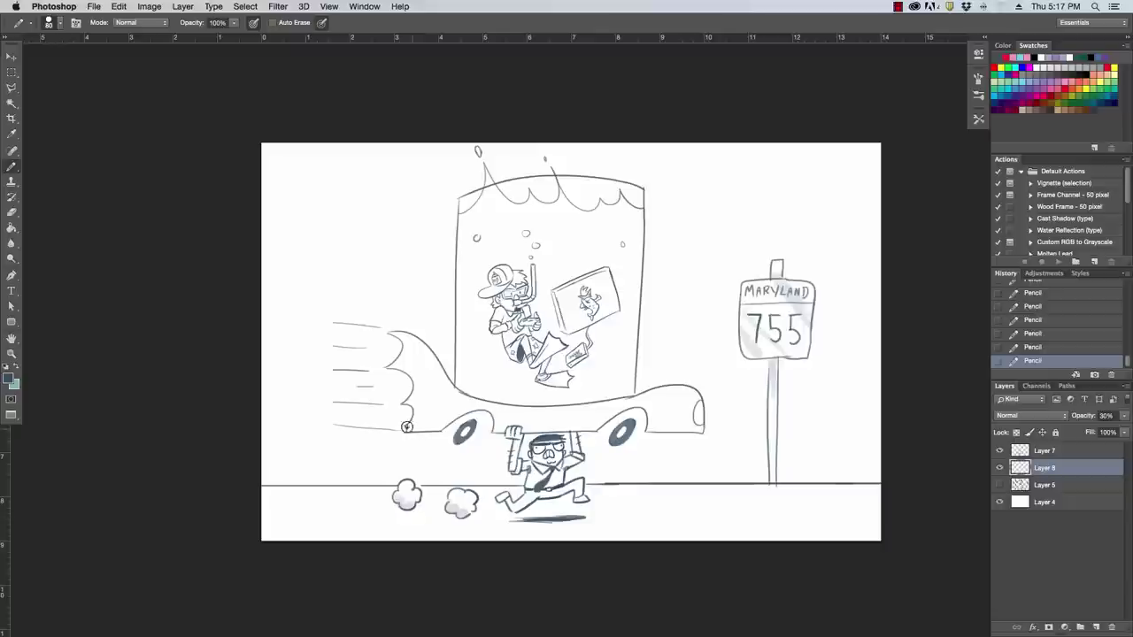
left_click_drag(407, 428, 497, 424)
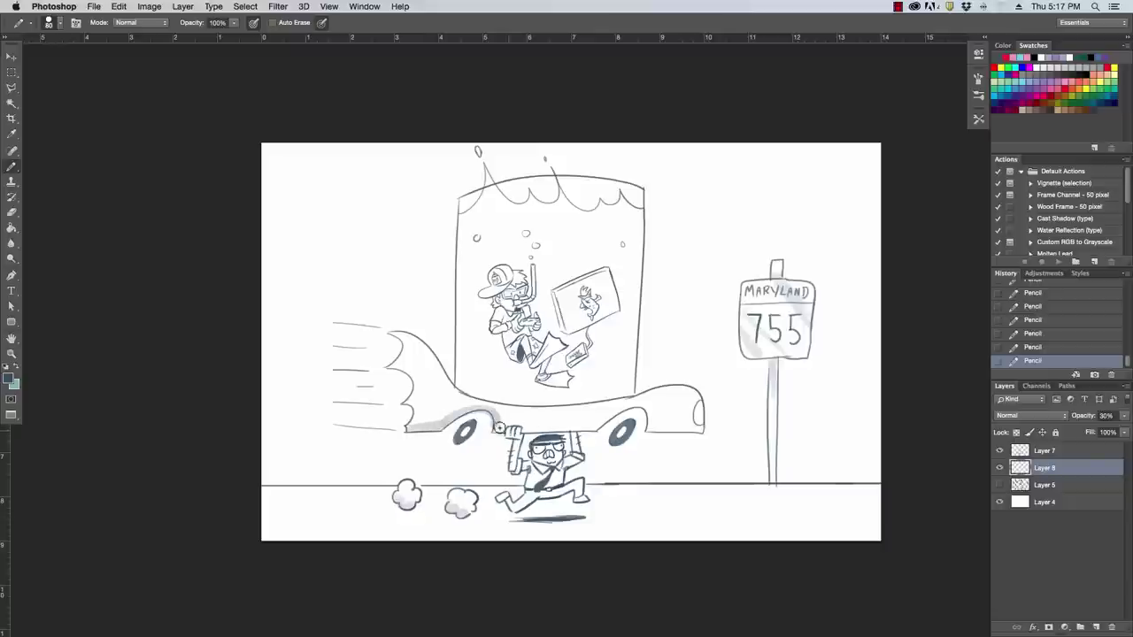
left_click_drag(529, 430, 704, 430)
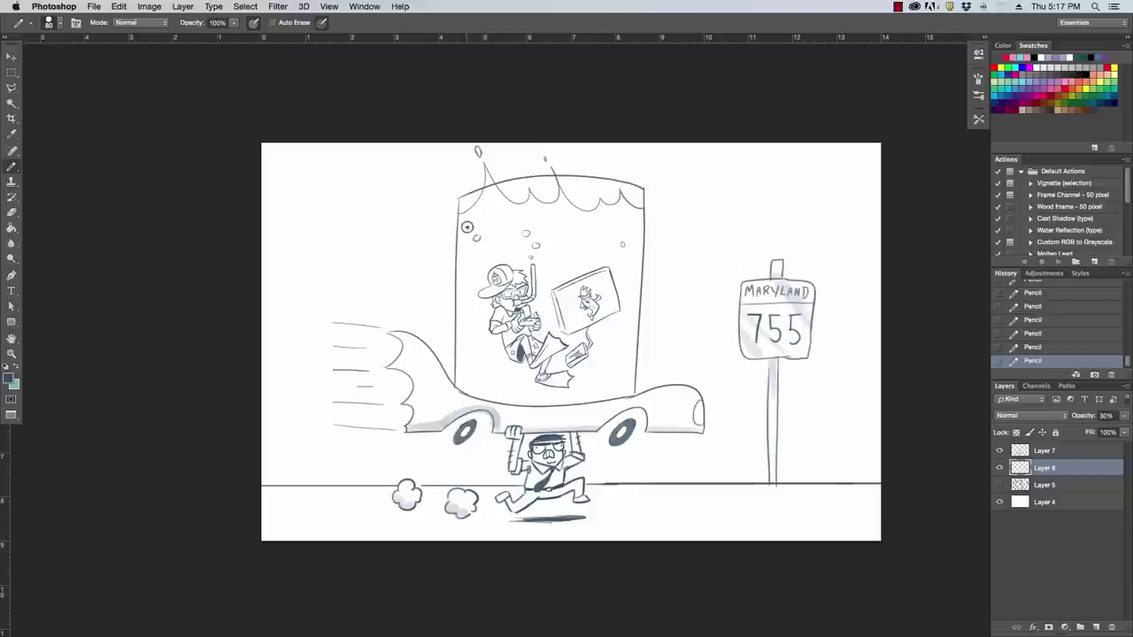
left_click_drag(468, 227, 468, 381)
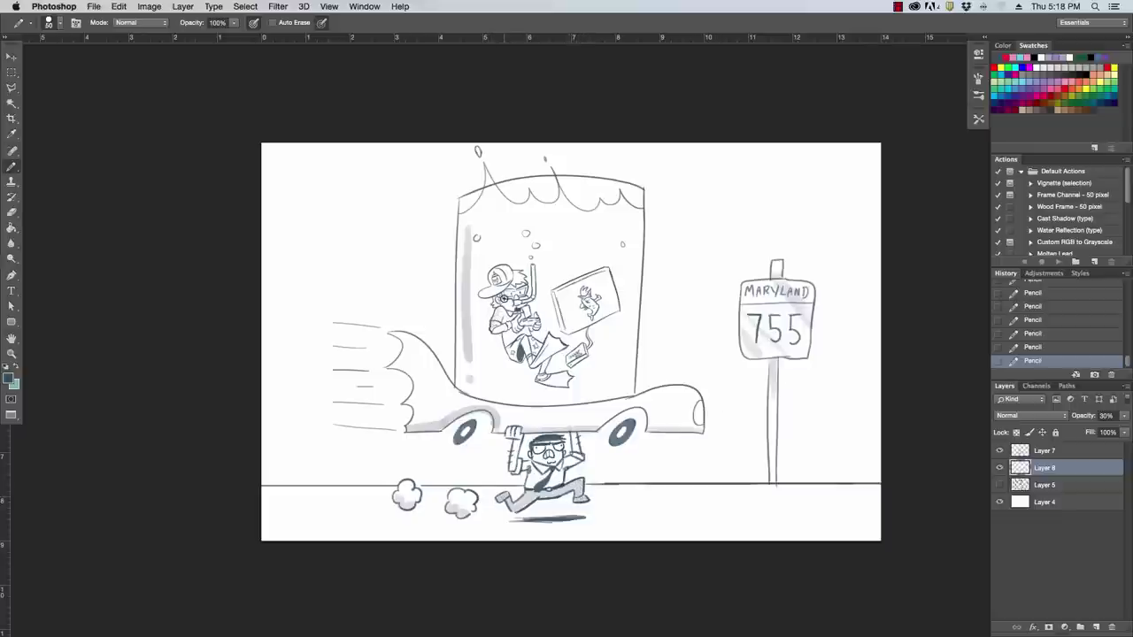
key("ctrl+plus")
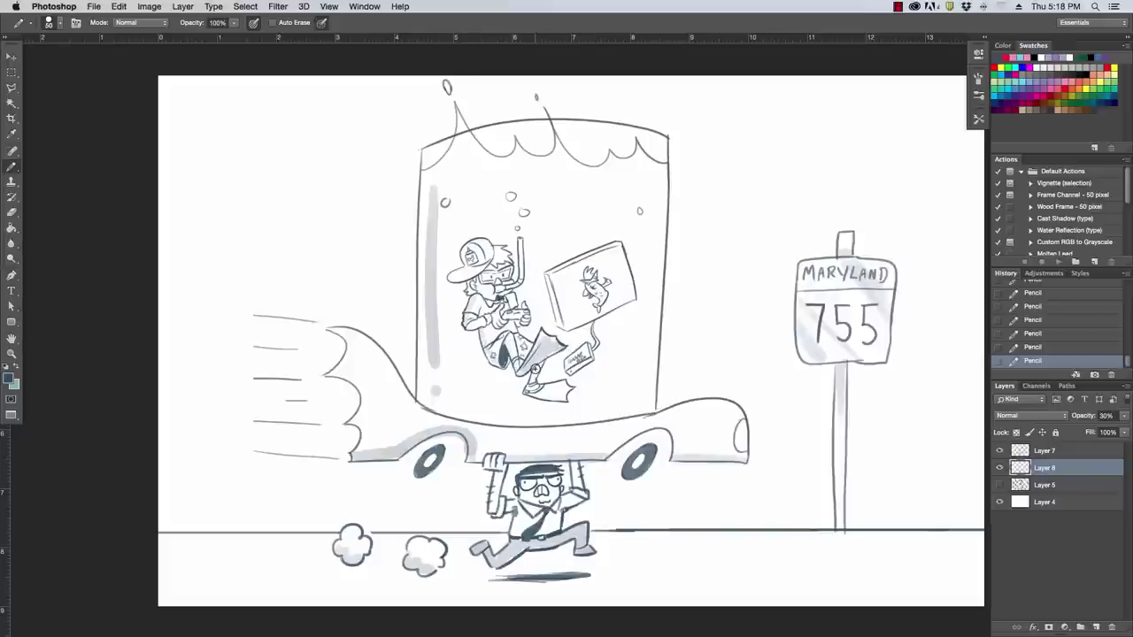
Step: Shade near the diver's face and car roofline, and add light strokes inside the tank's right wall
left_click_drag(452, 278, 480, 266)
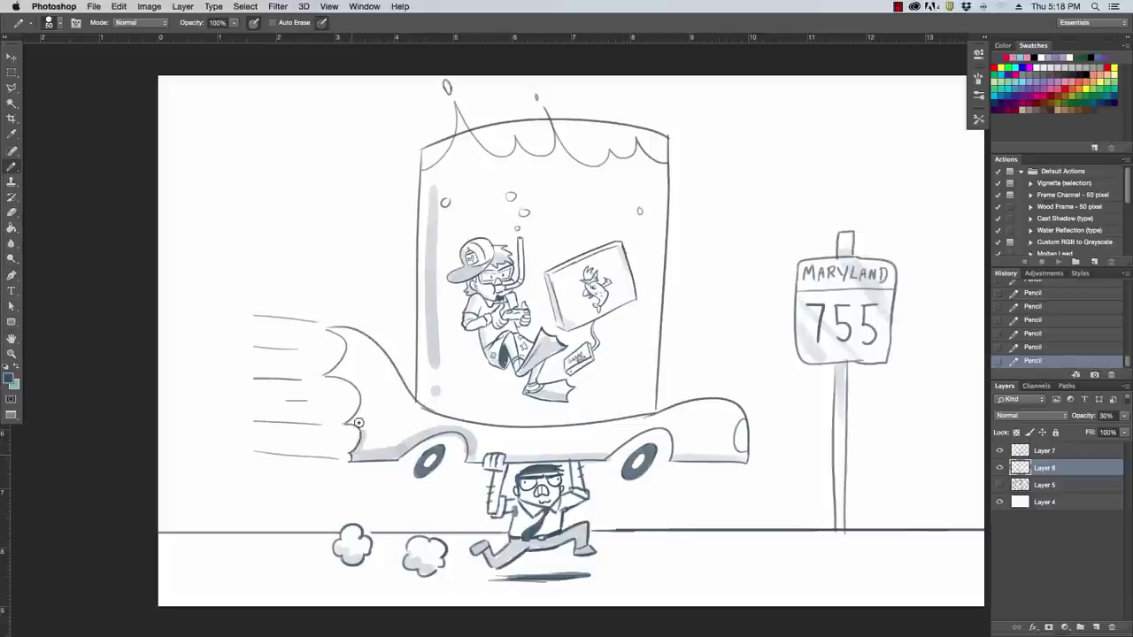
left_click_drag(340, 378, 357, 400)
key("ctrl+z")
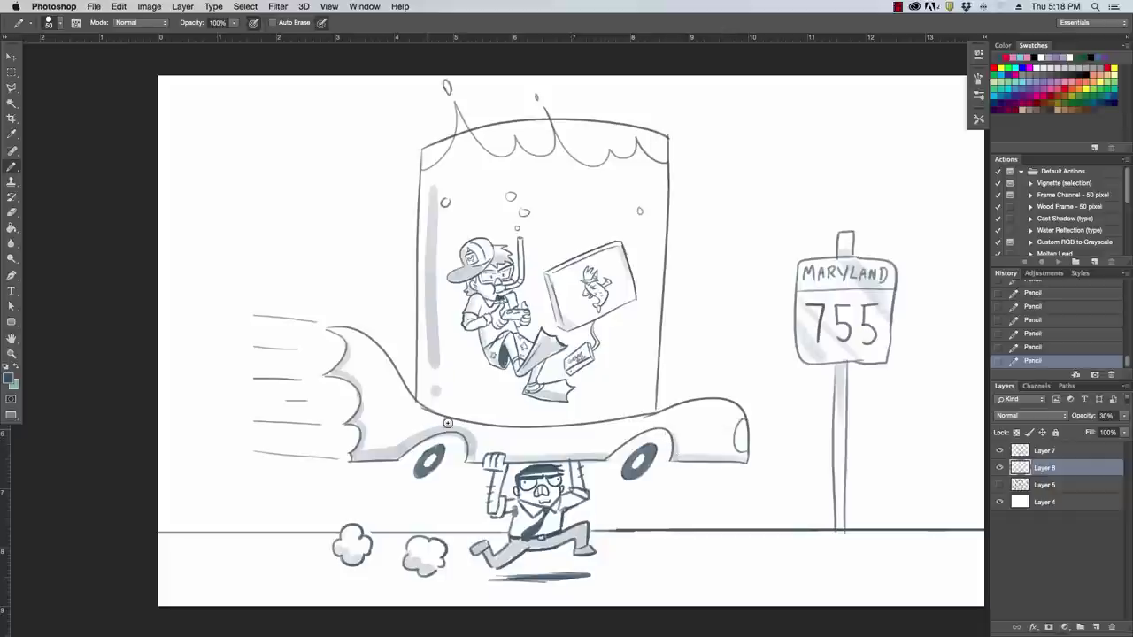
mouse_move(434, 432)
left_mouse_down()
mouse_move(469, 450)
mouse_move(488, 416)
left_mouse_up()
left_click_drag(639, 351, 639, 400)
left_click_drag(645, 357, 645, 399)
key("super+minus")
key("super+minus")
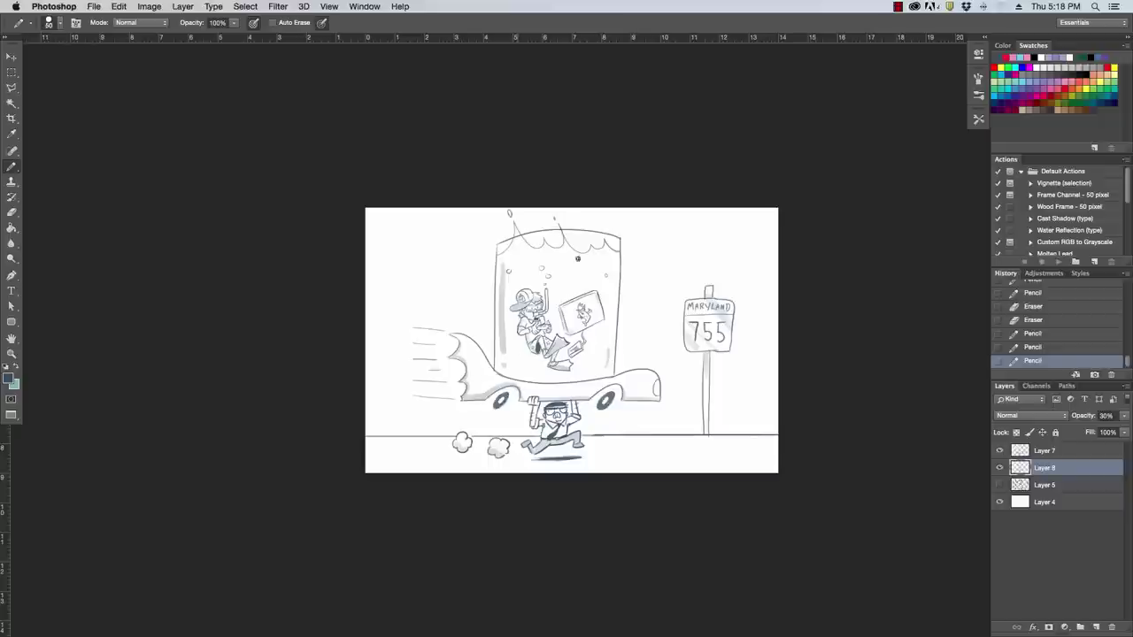
Step: On Layer 7, pencil sweat marks beside the running man's arm
left_click(1046, 451)
key("ctrl+plus")
key("ctrl+plus")
key("ctrl+plus")
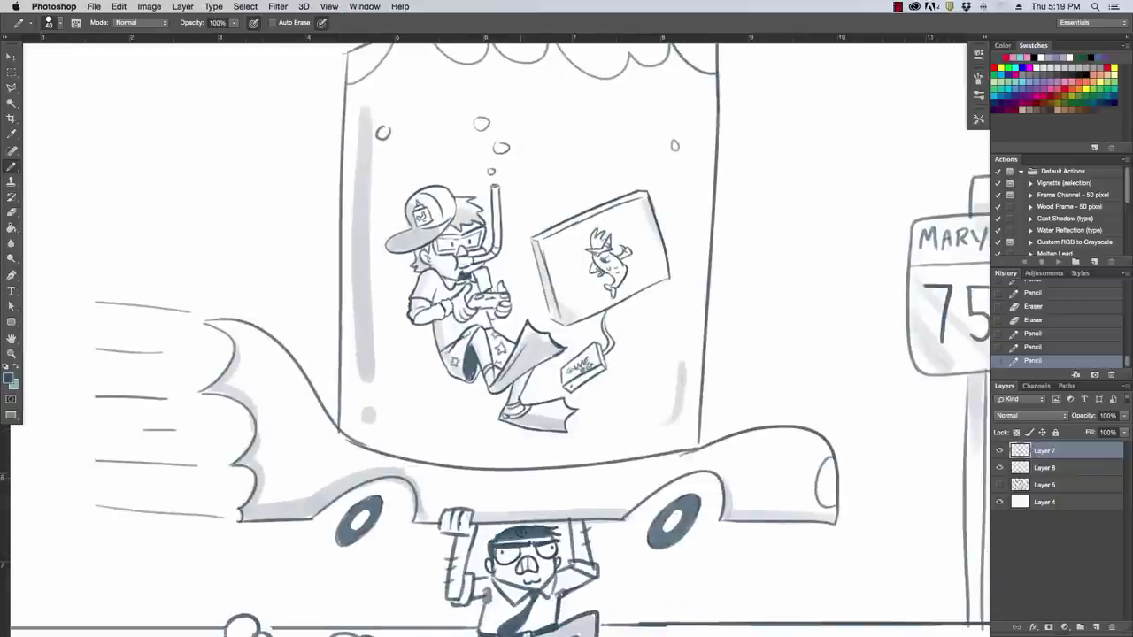
key("ctrl+0")
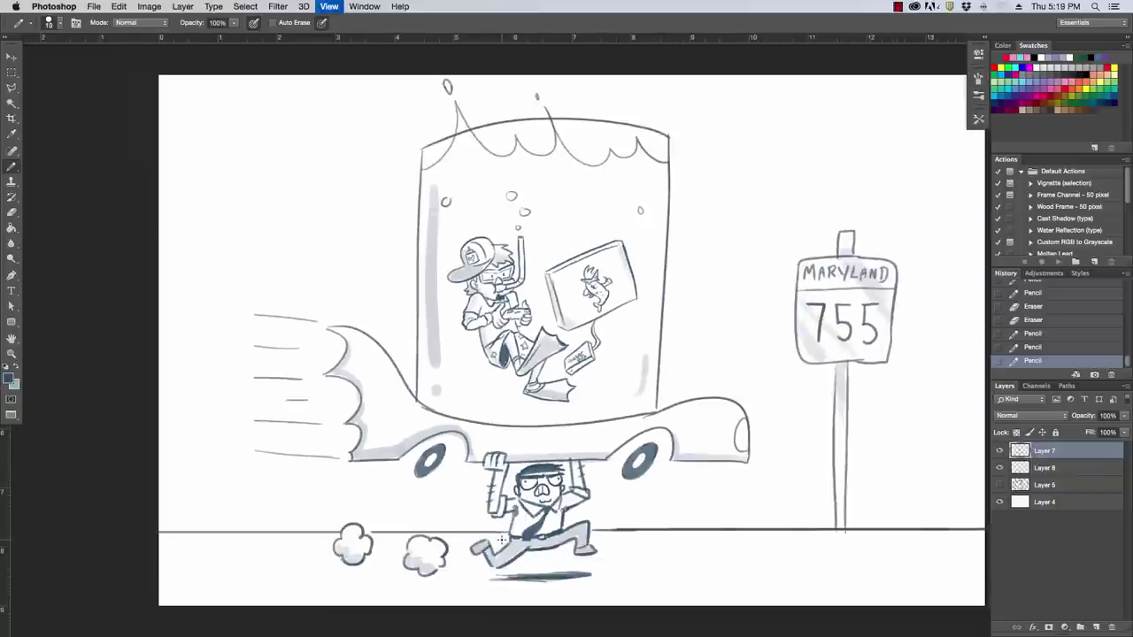
left_click_drag(468, 493, 474, 511)
mouse_move(602, 489)
left_mouse_down()
mouse_move(599, 506)
mouse_move(592, 499)
left_mouse_up()
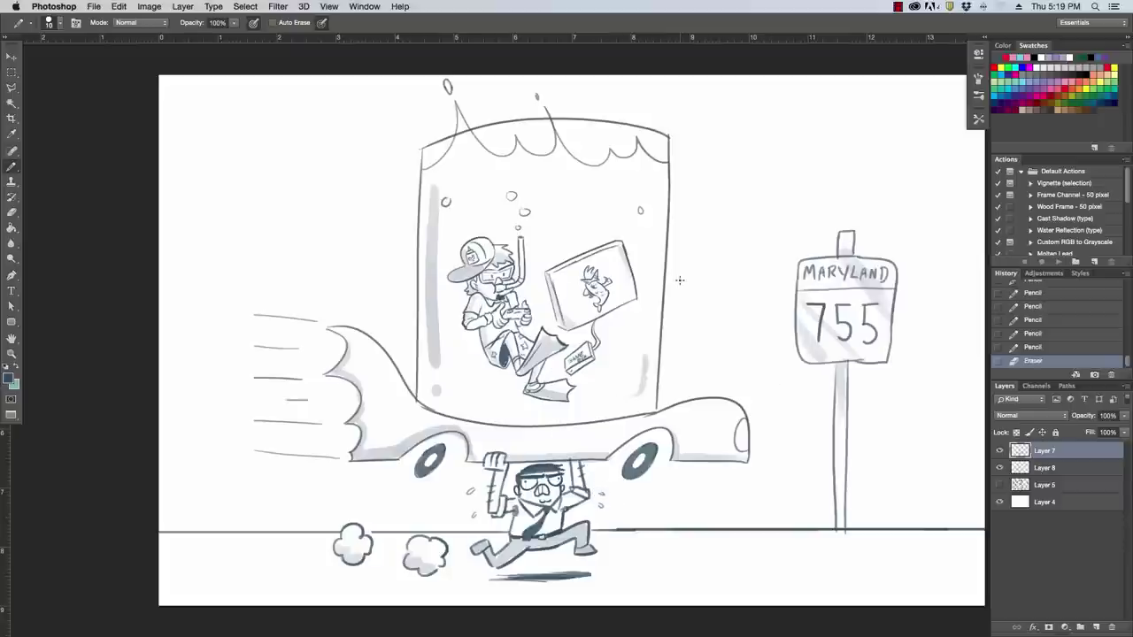
key("super+minus")
key("super+minus")
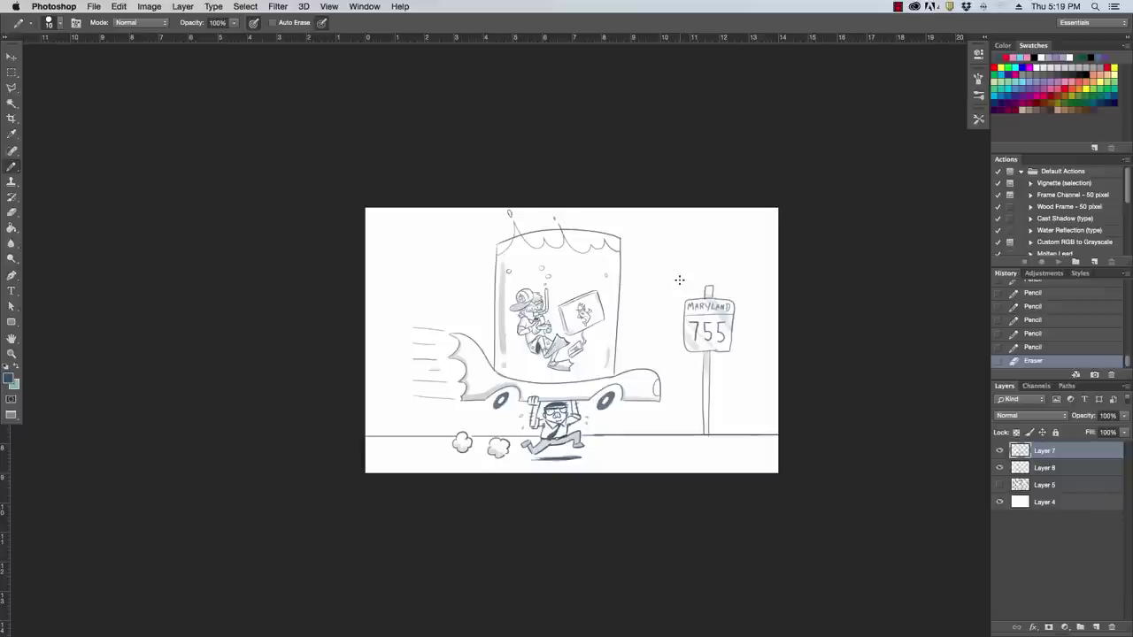
Step: On Layer 8, erase some grey shading from the Maryland 755 sign
key("alt+bracketleft")
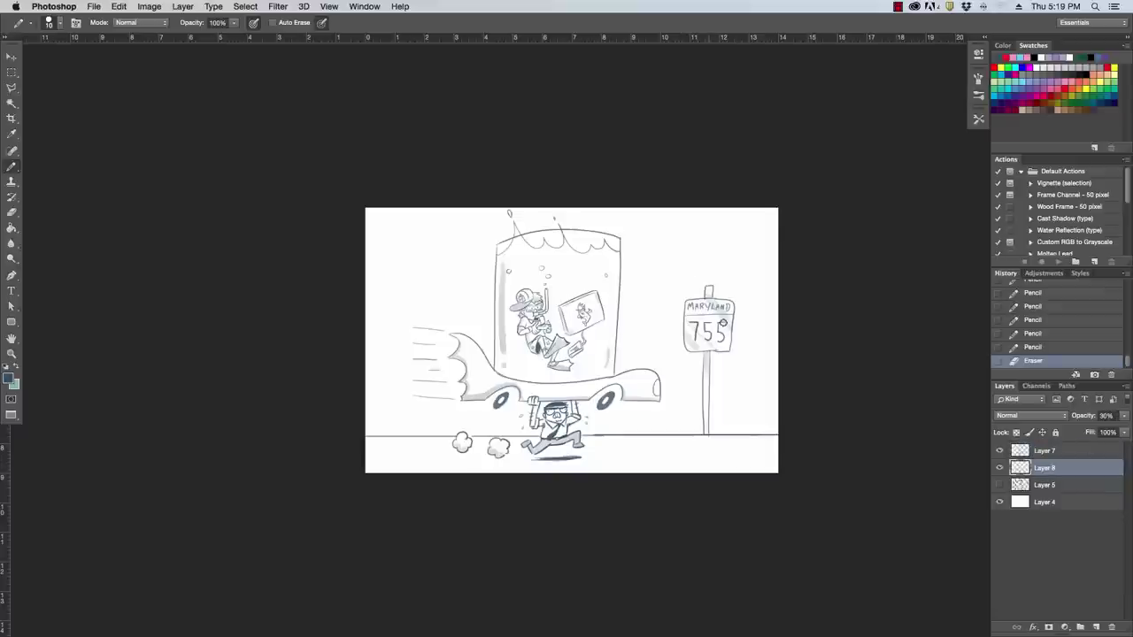
mouse_move(721, 320)
left_mouse_down()
mouse_move(715, 308)
mouse_move(734, 329)
mouse_move(724, 358)
left_mouse_up()
left_click(710, 292)
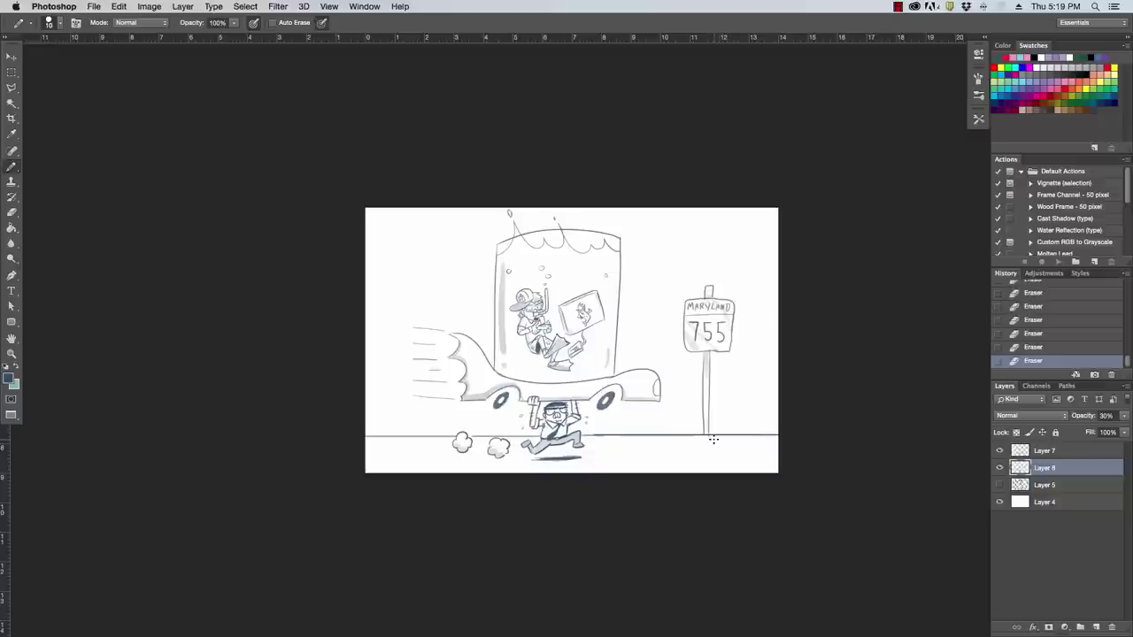
key("bracketright")
key("super+plus")
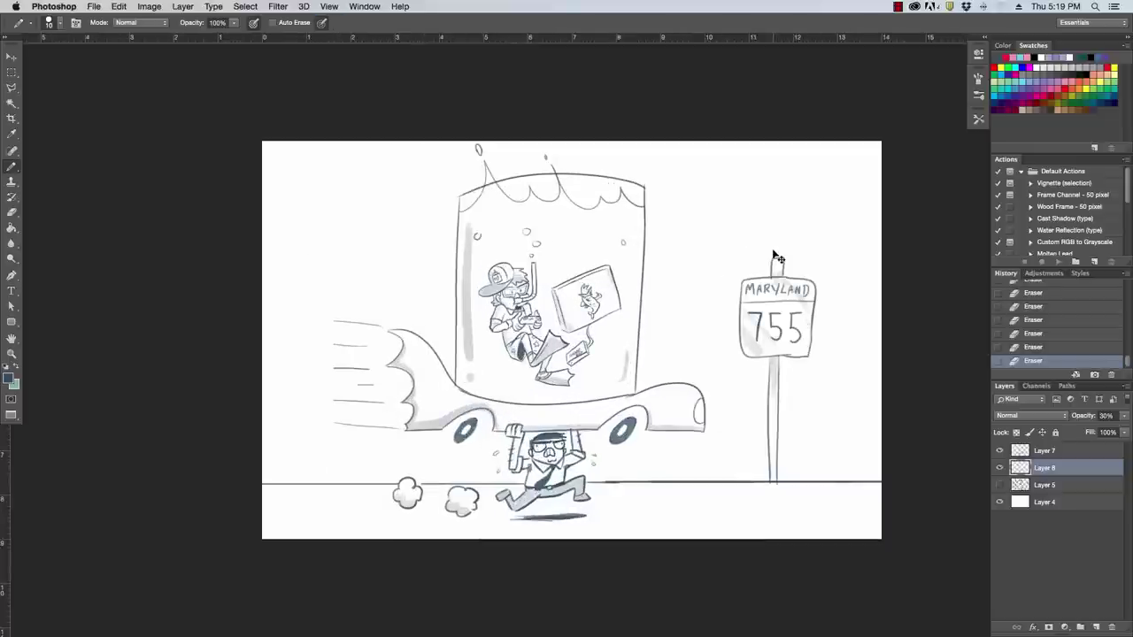
key("super+plus")
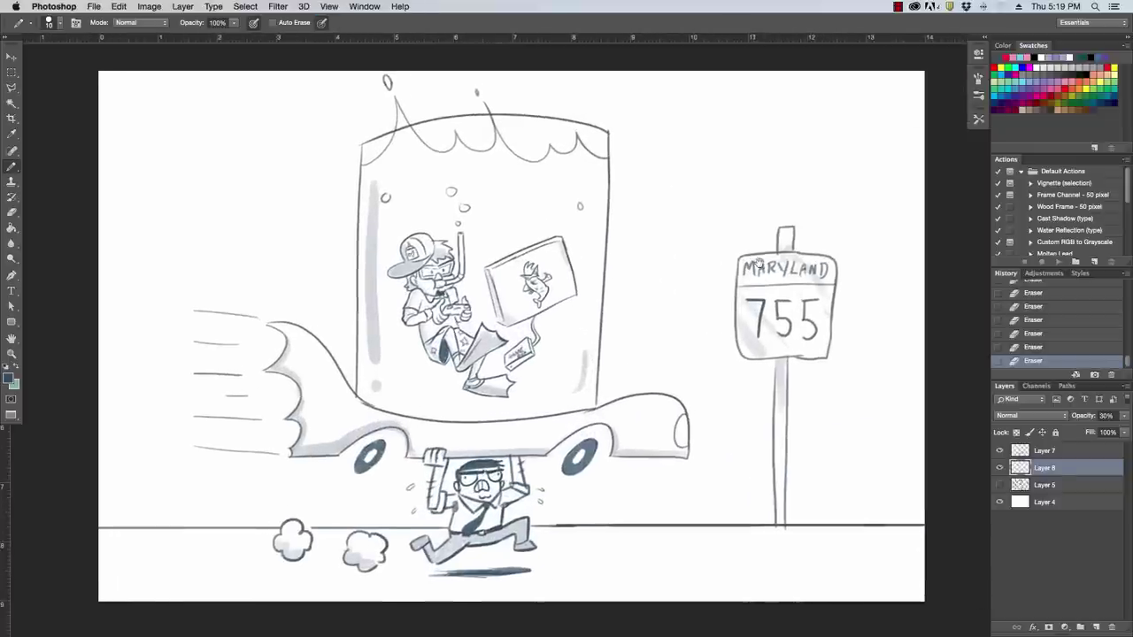